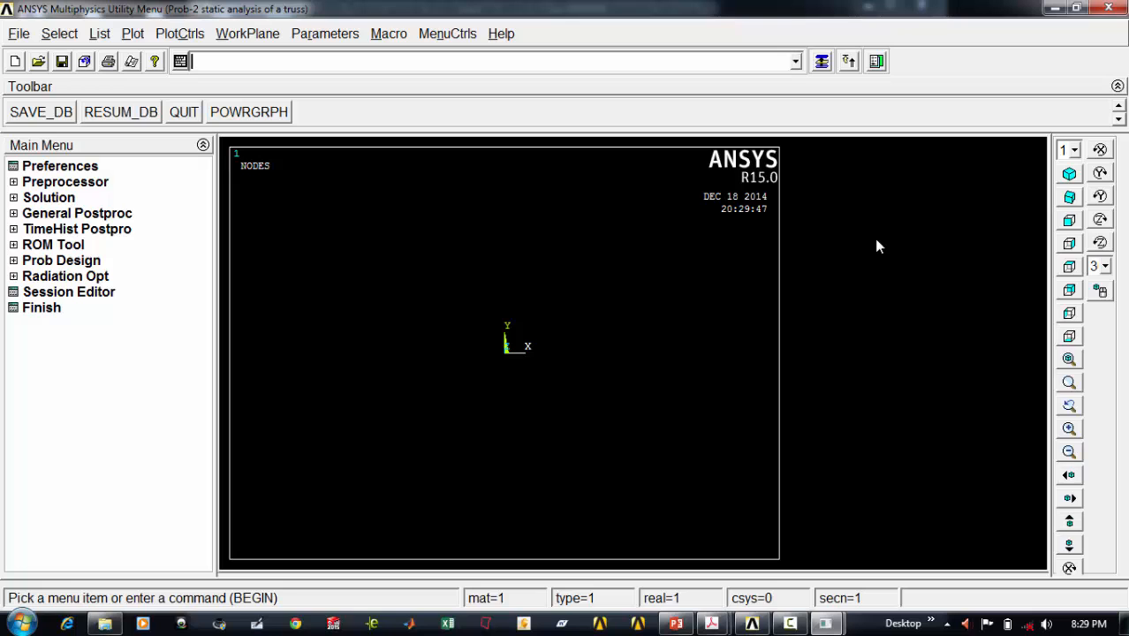
Step: Set the analysis discipline preferences to Structural
click(76, 168)
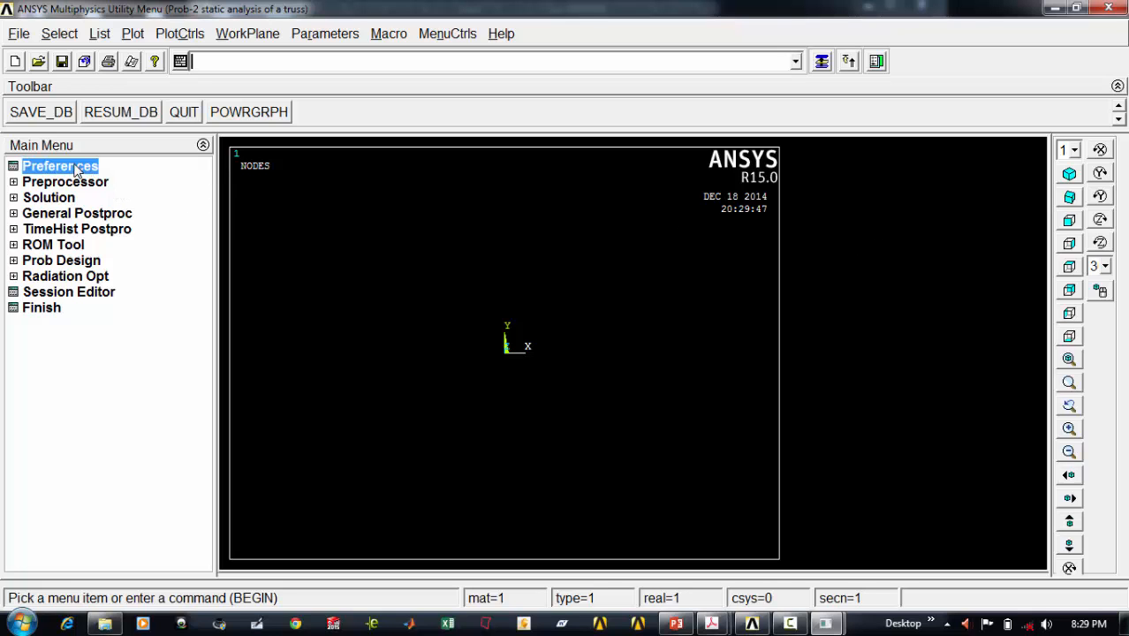
click(576, 201)
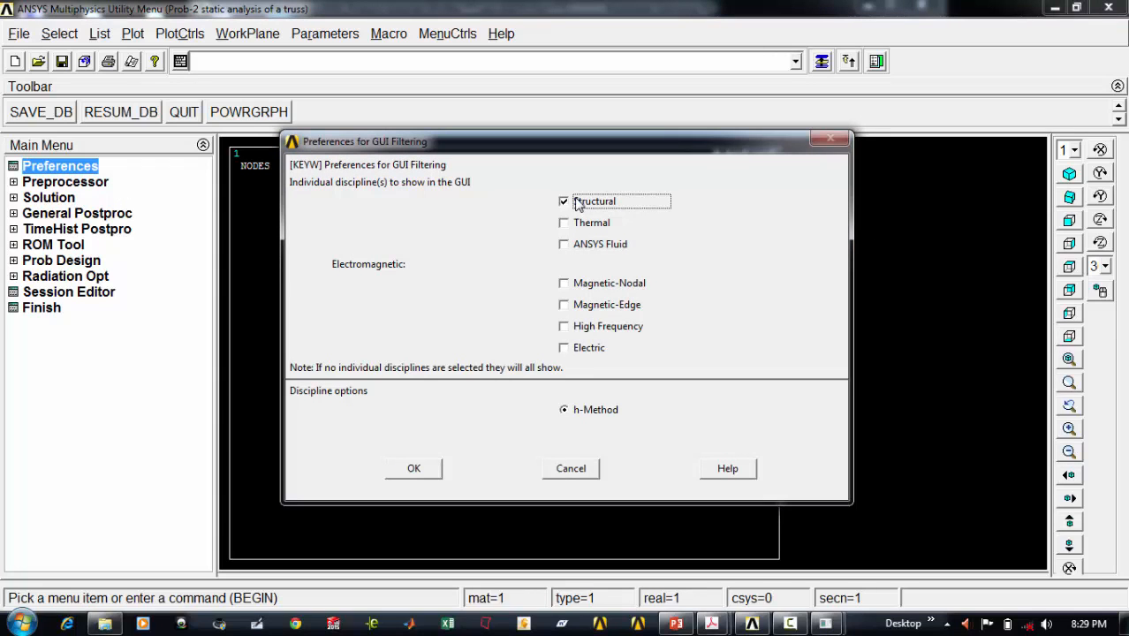
click(439, 469)
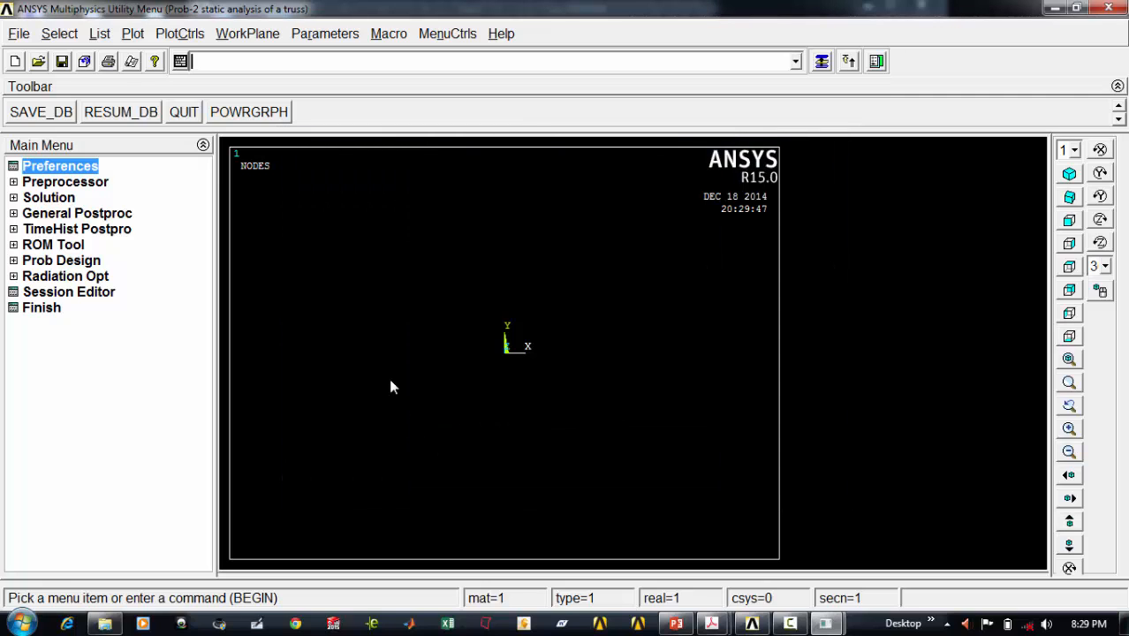
Step: Add the structural Link element type 3D finit stn 180 as element type reference number 1
click(14, 182)
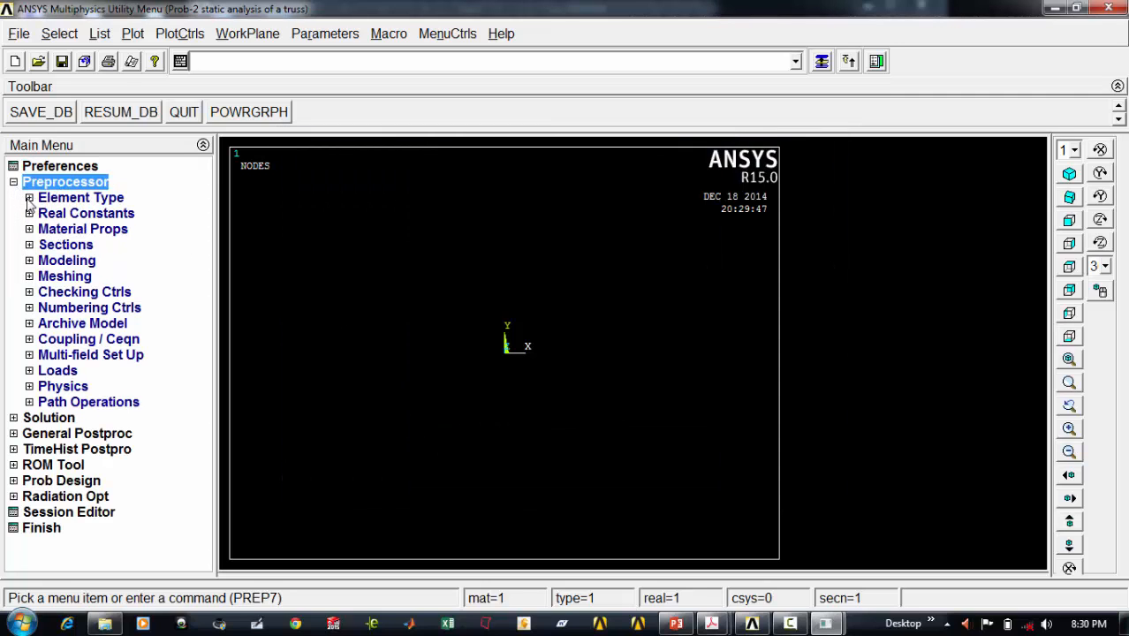
click(30, 199)
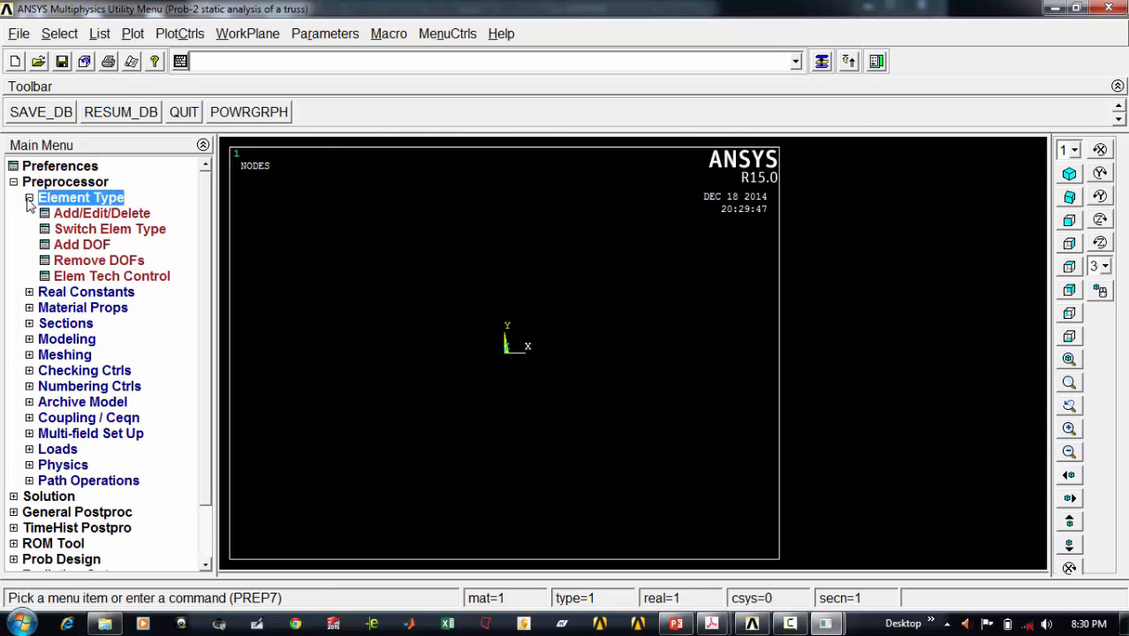
click(58, 215)
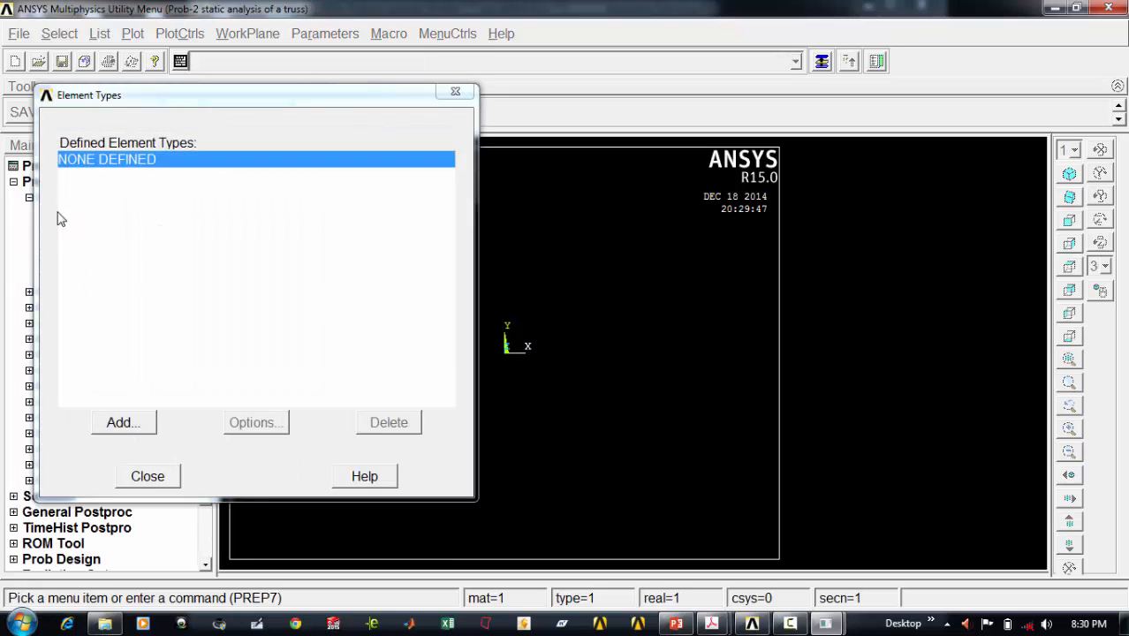
drag(99, 95, 220, 72)
click(243, 399)
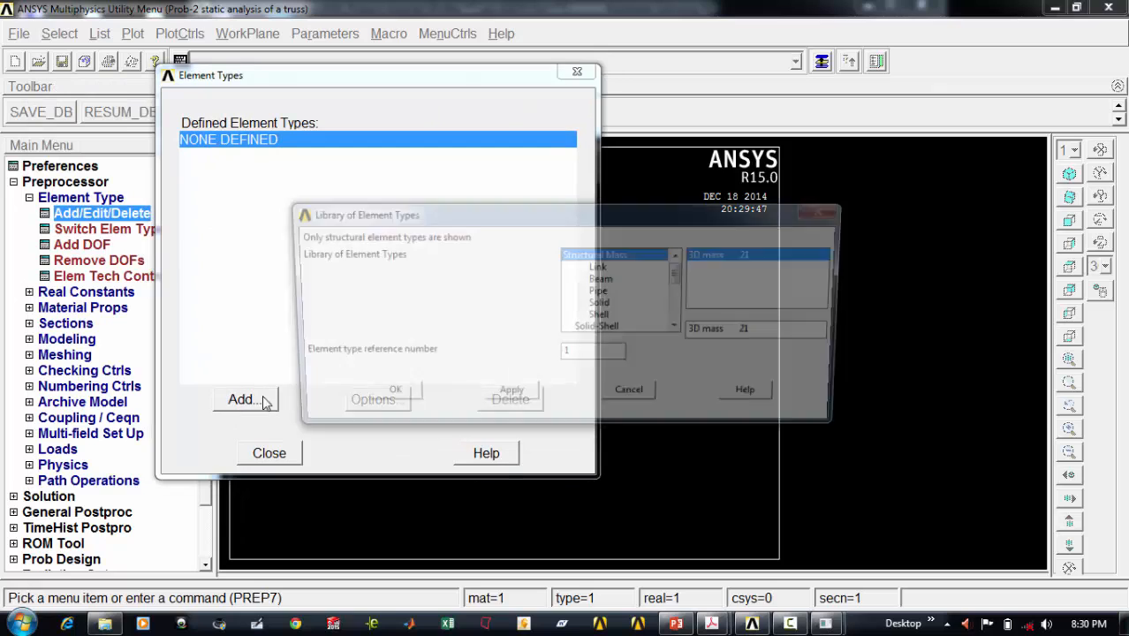
click(609, 269)
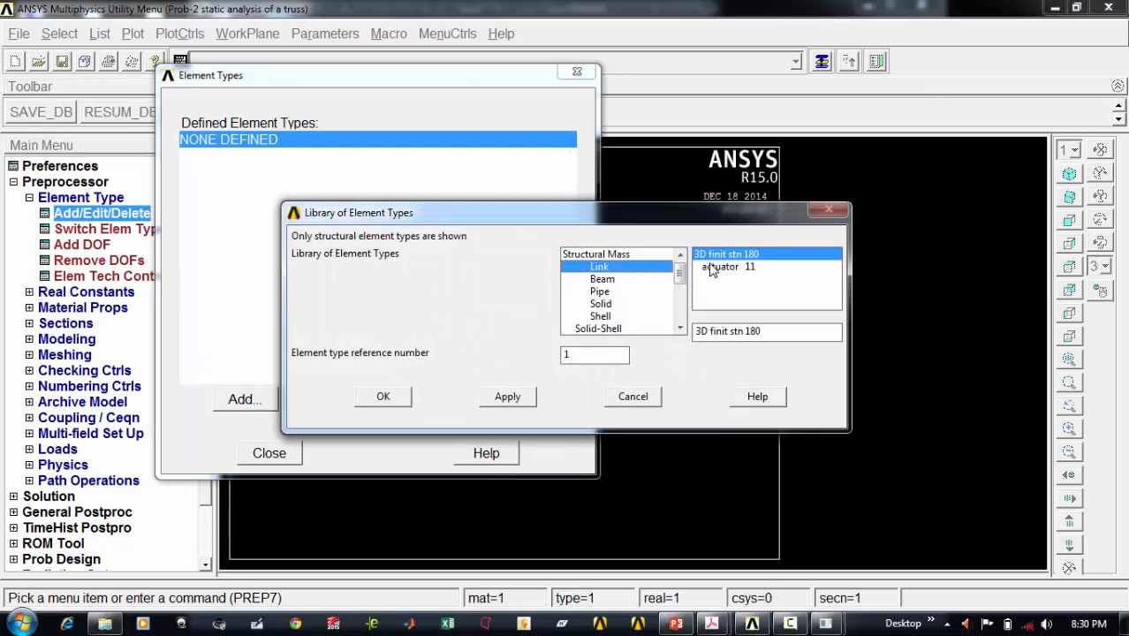
click(398, 398)
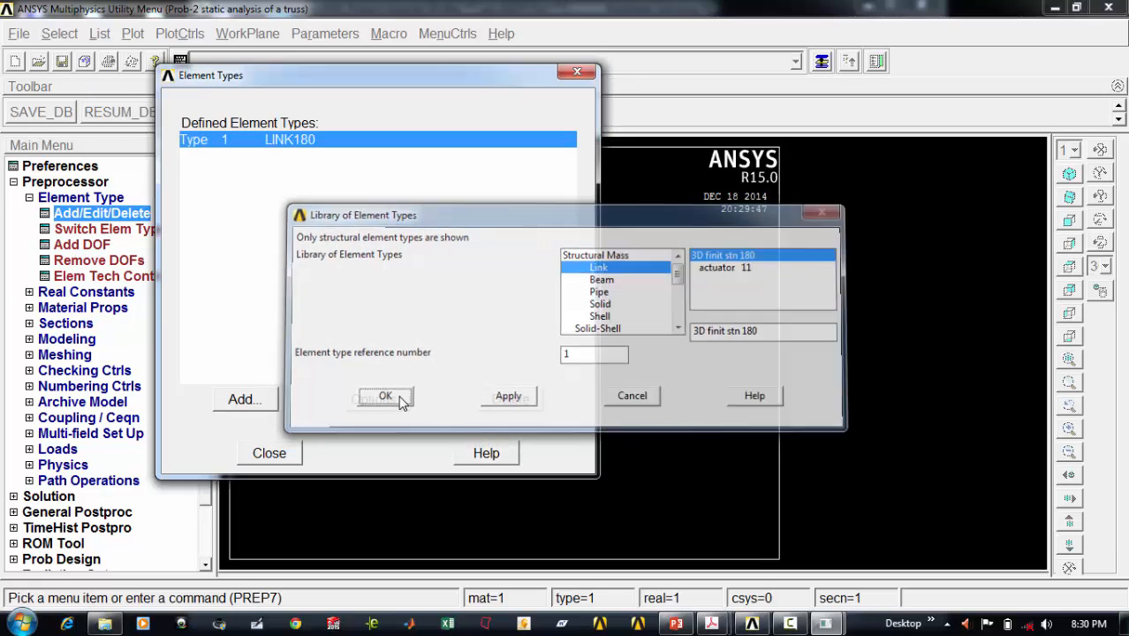
click(290, 453)
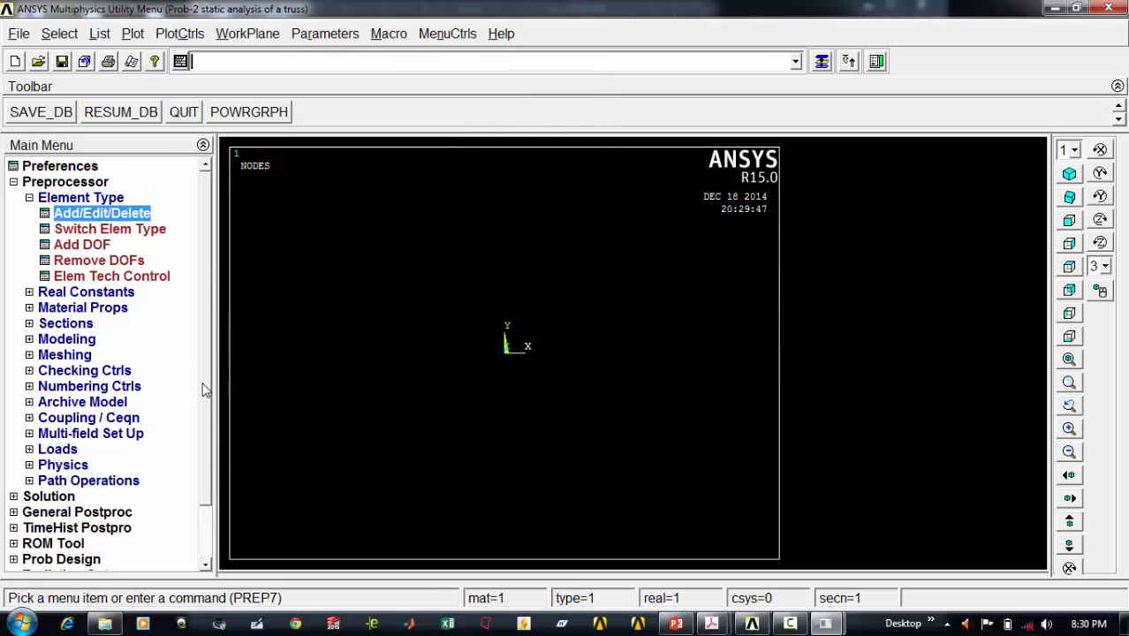
click(30, 198)
Step: Define real constant set 1 for LINK180 with a cross-sectional area of 2000e-9
click(30, 213)
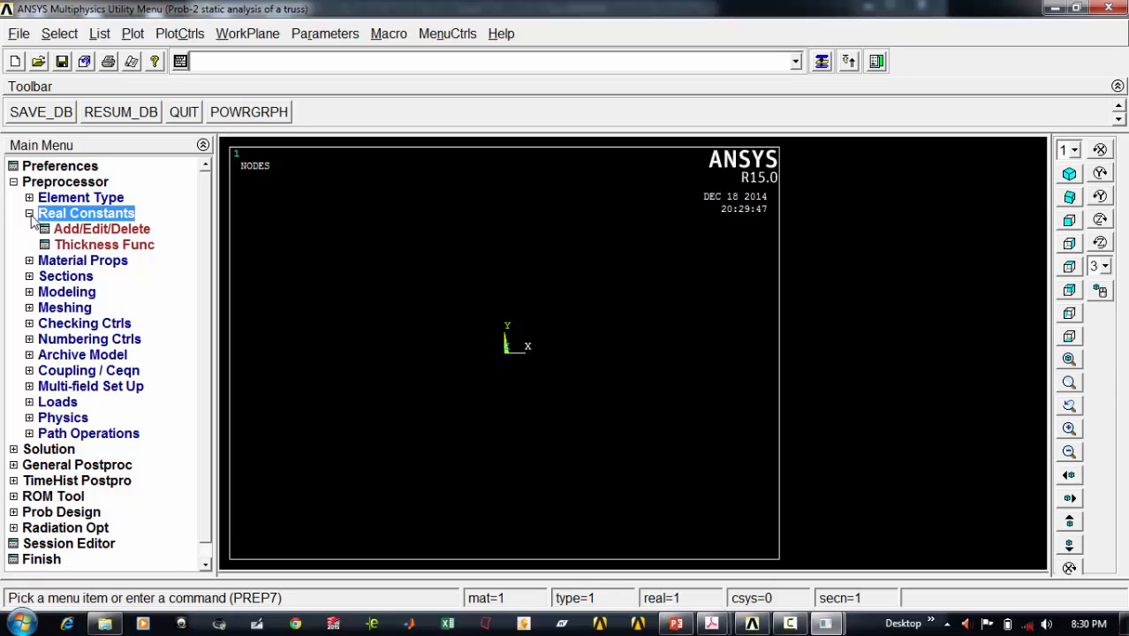
click(88, 228)
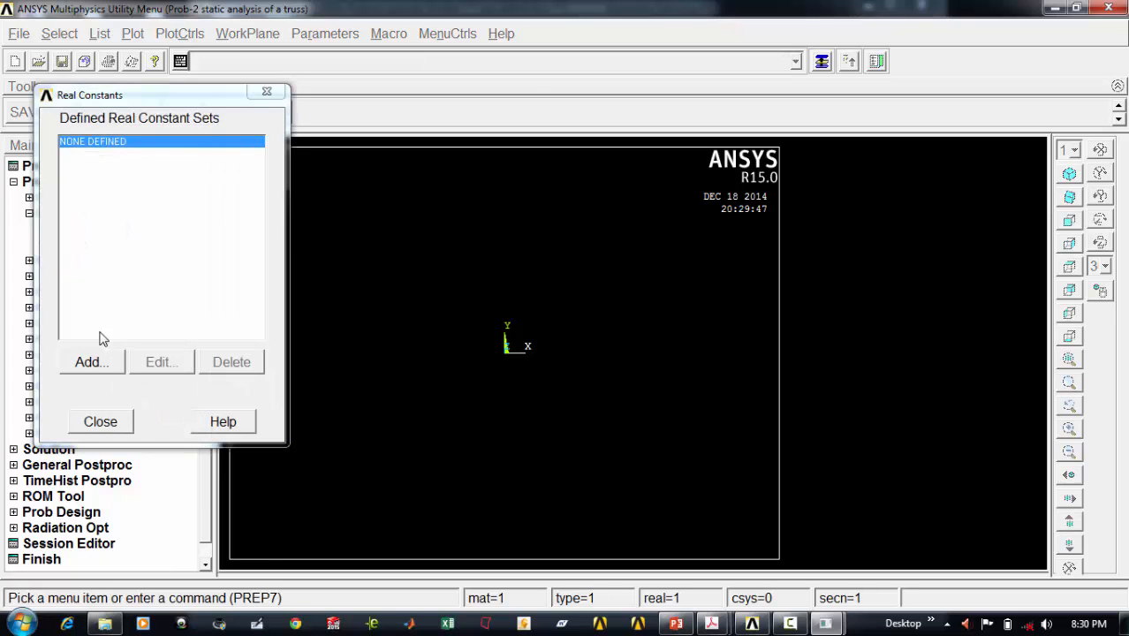
click(89, 362)
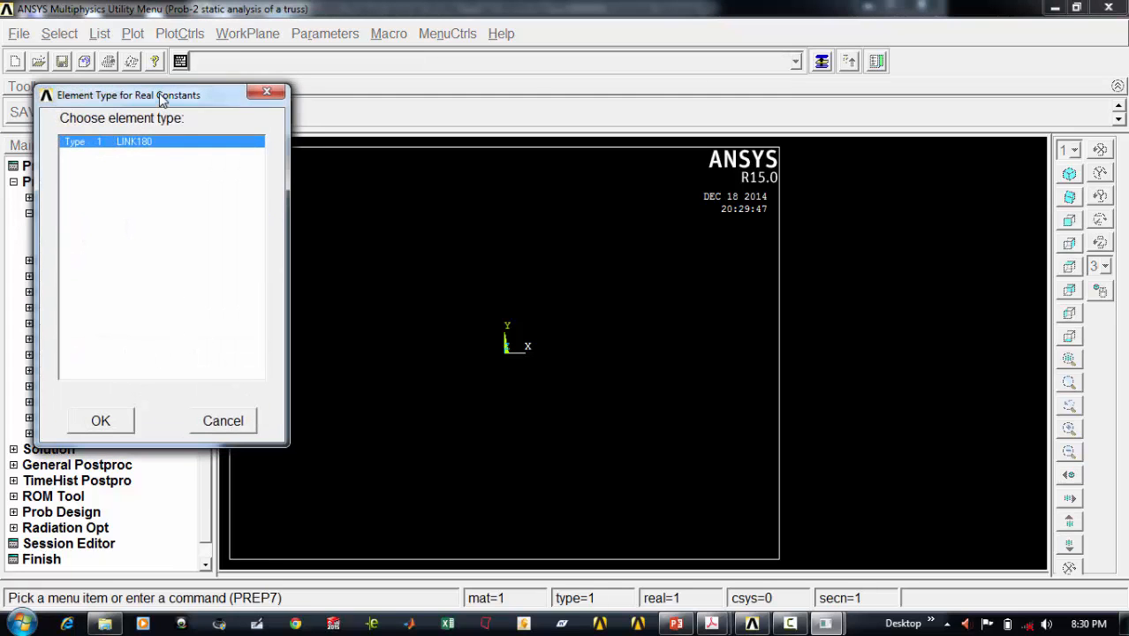
click(368, 494)
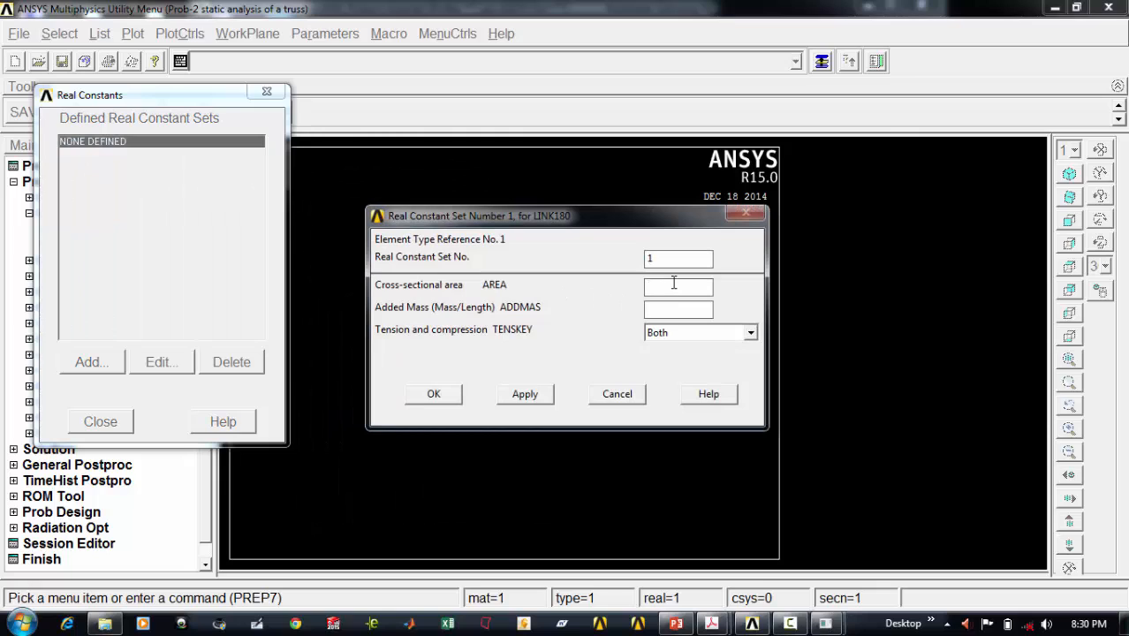
text(2000e-9)
click(457, 402)
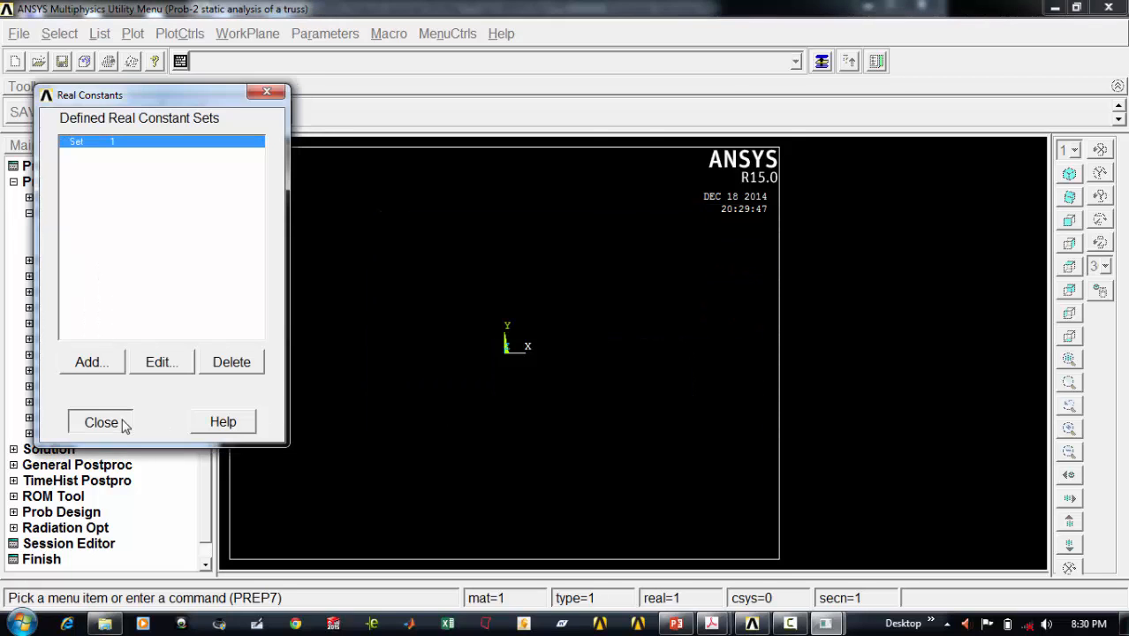
click(127, 422)
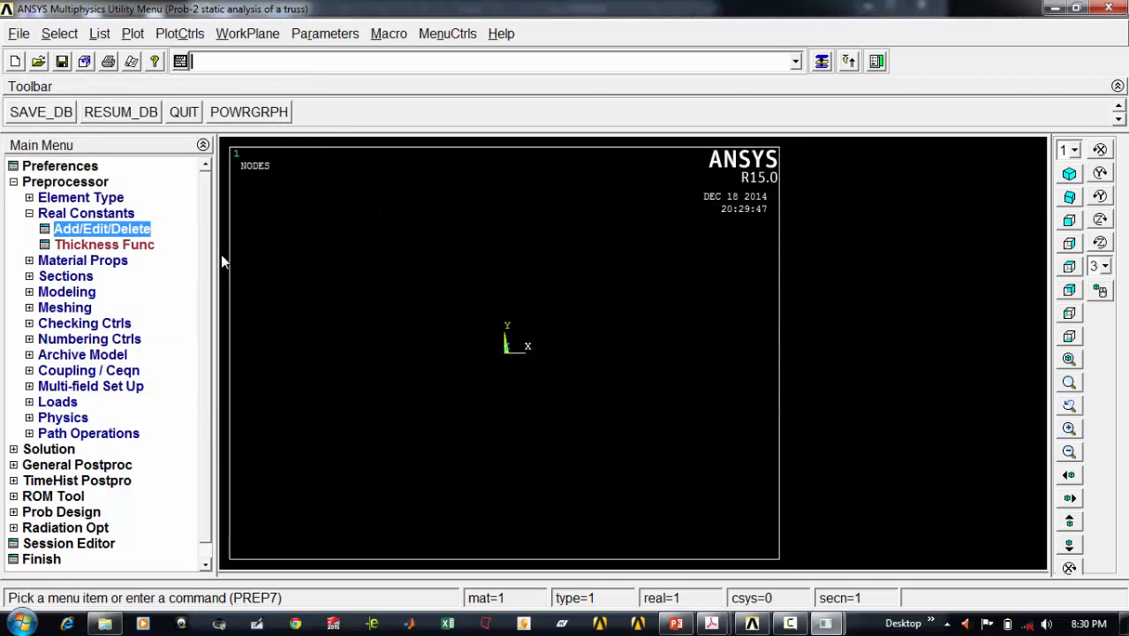
click(30, 214)
Step: Define material model number 1 as structural linear elastic isotropic with EX 200e9 and PRXY 0
click(30, 228)
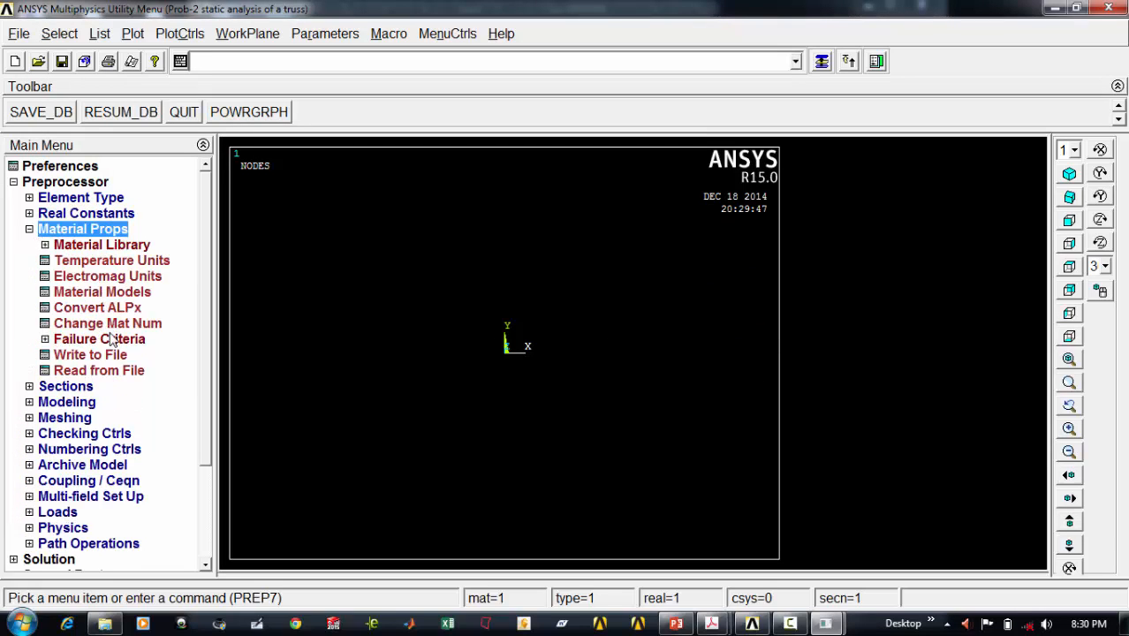
click(102, 292)
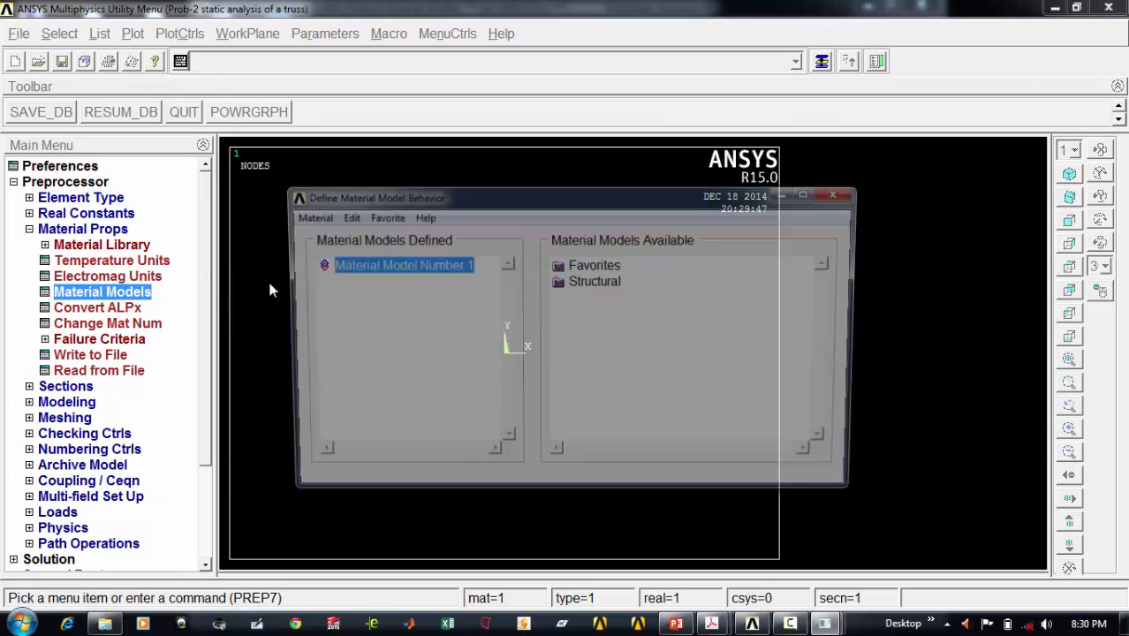
double_click(586, 282)
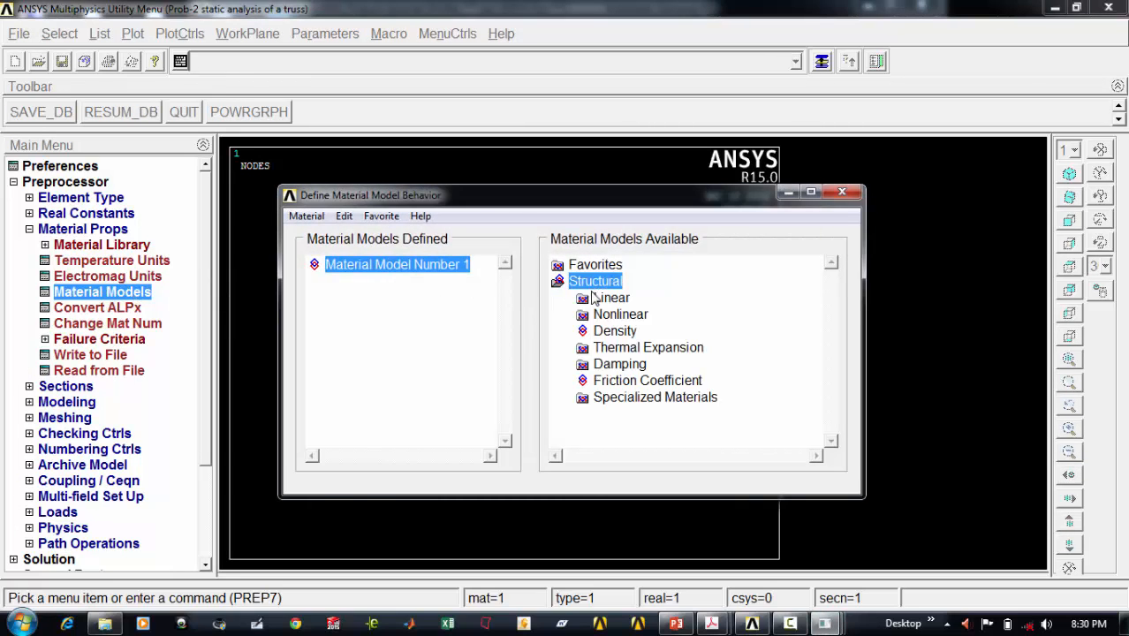
double_click(608, 298)
double_click(635, 315)
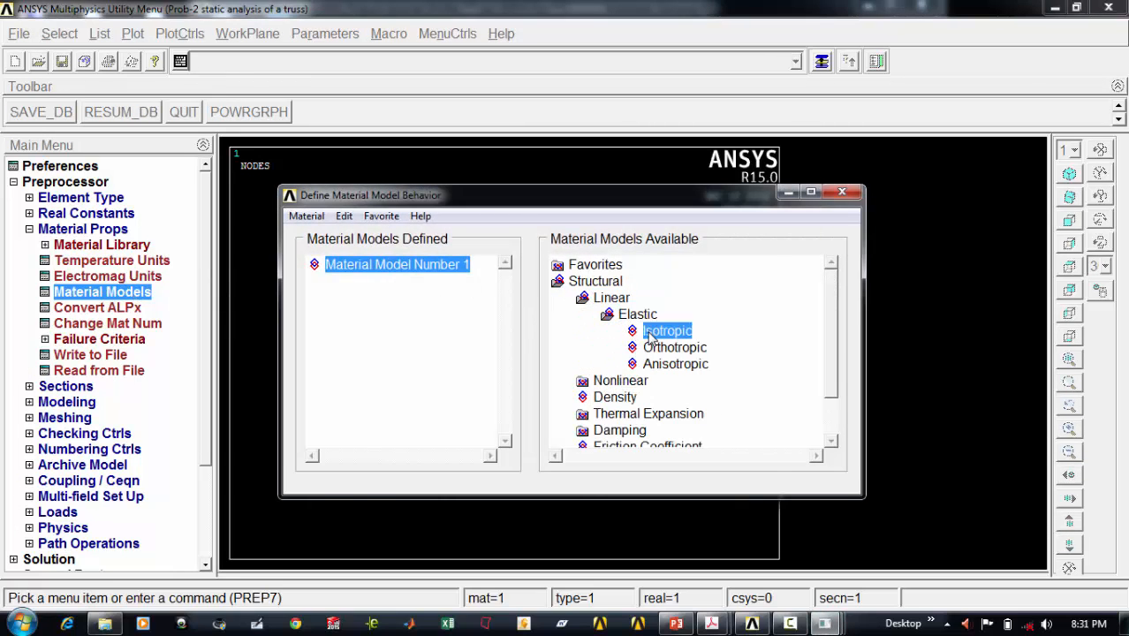
double_click(661, 330)
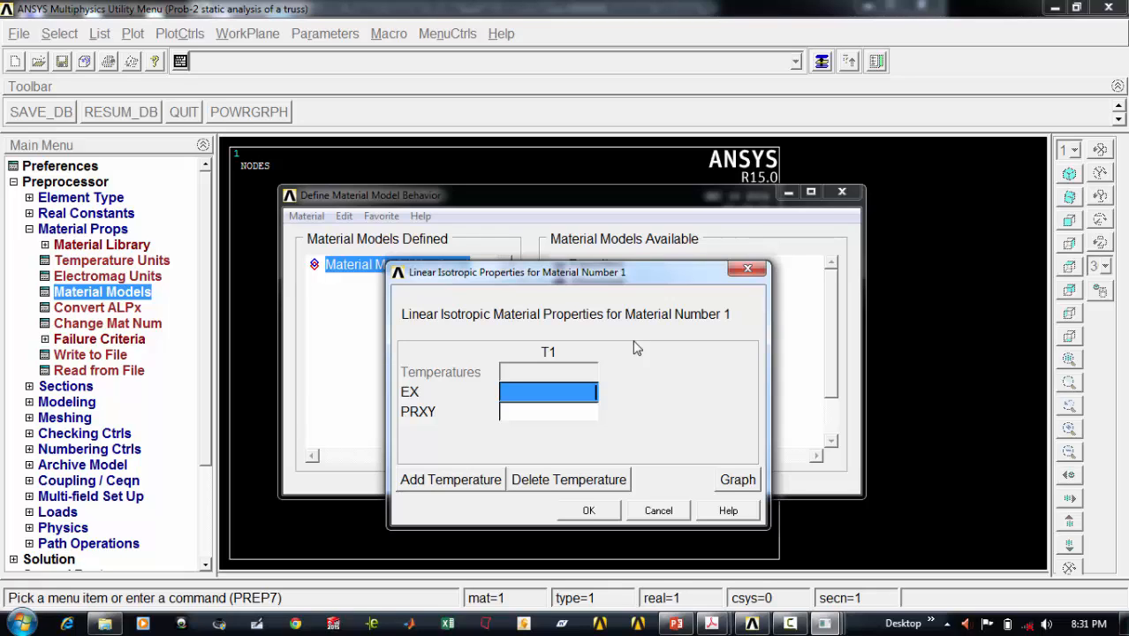
text(200)
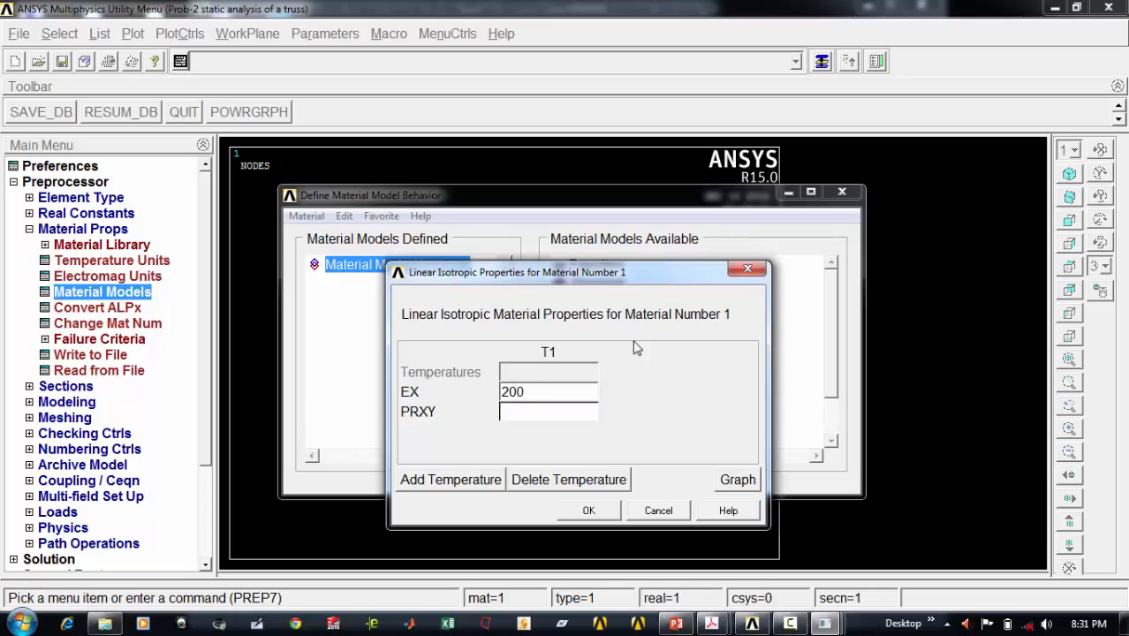
text(e9)
click(572, 423)
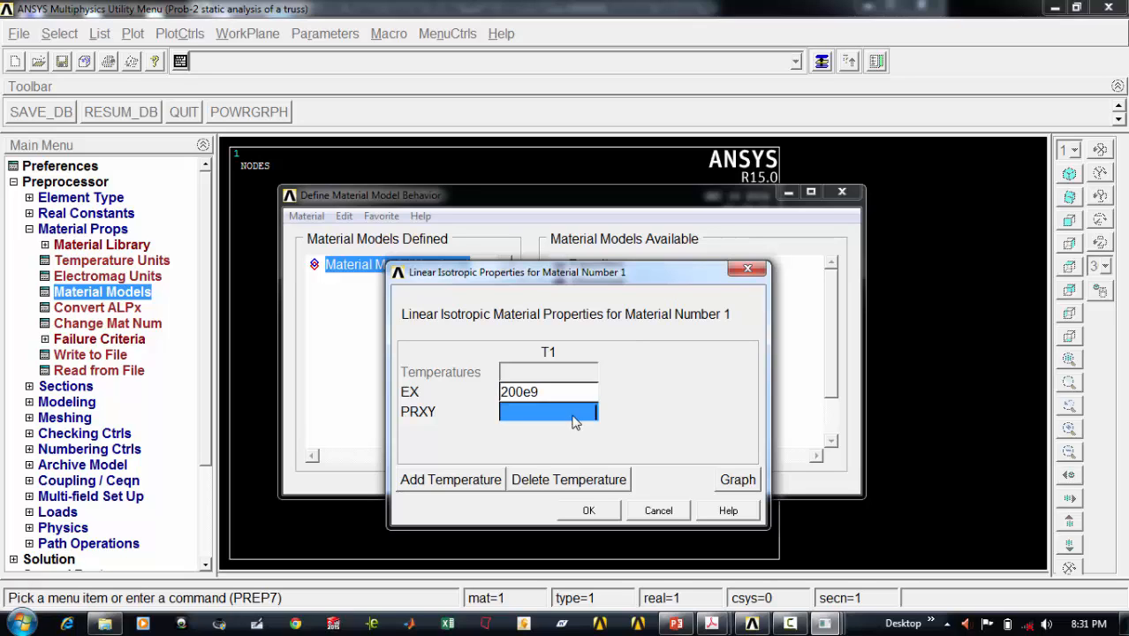
text(0)
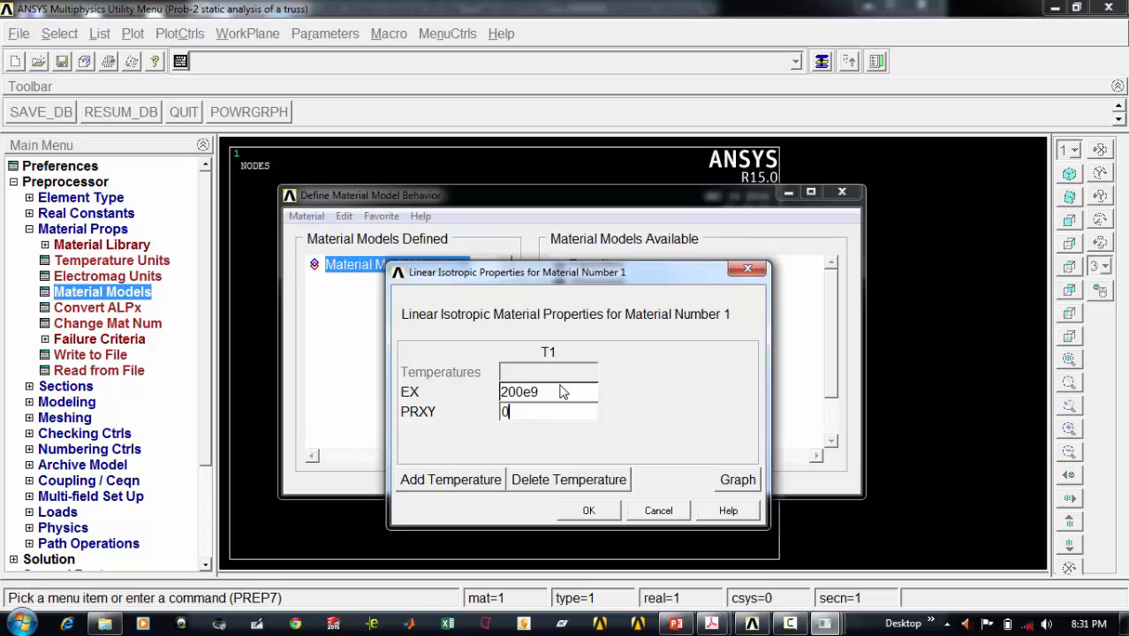
click(588, 513)
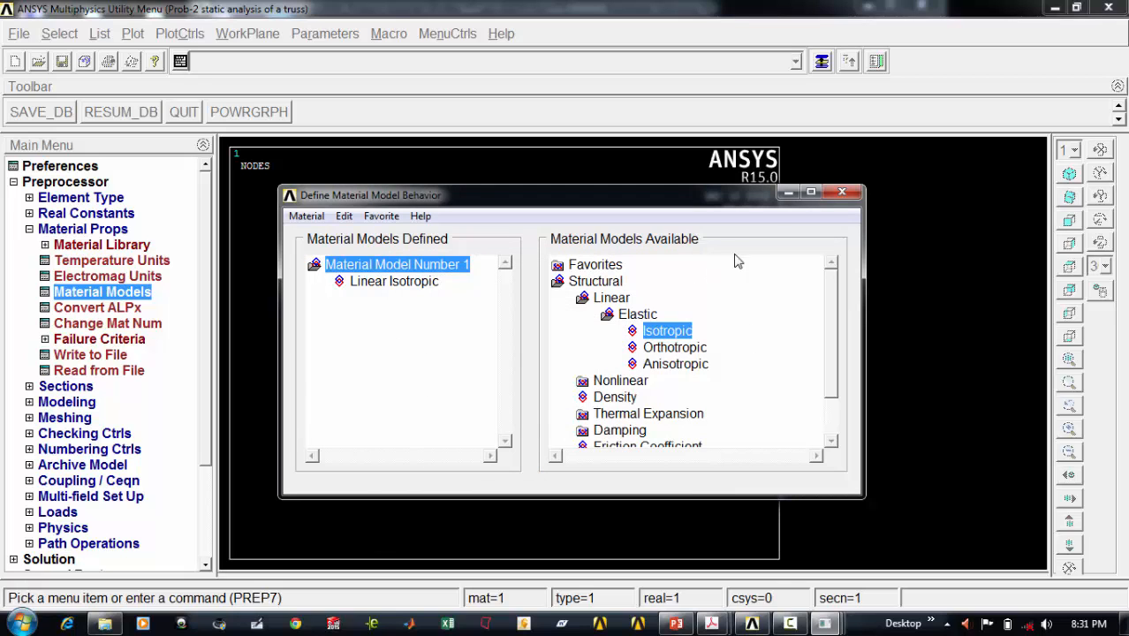
click(306, 216)
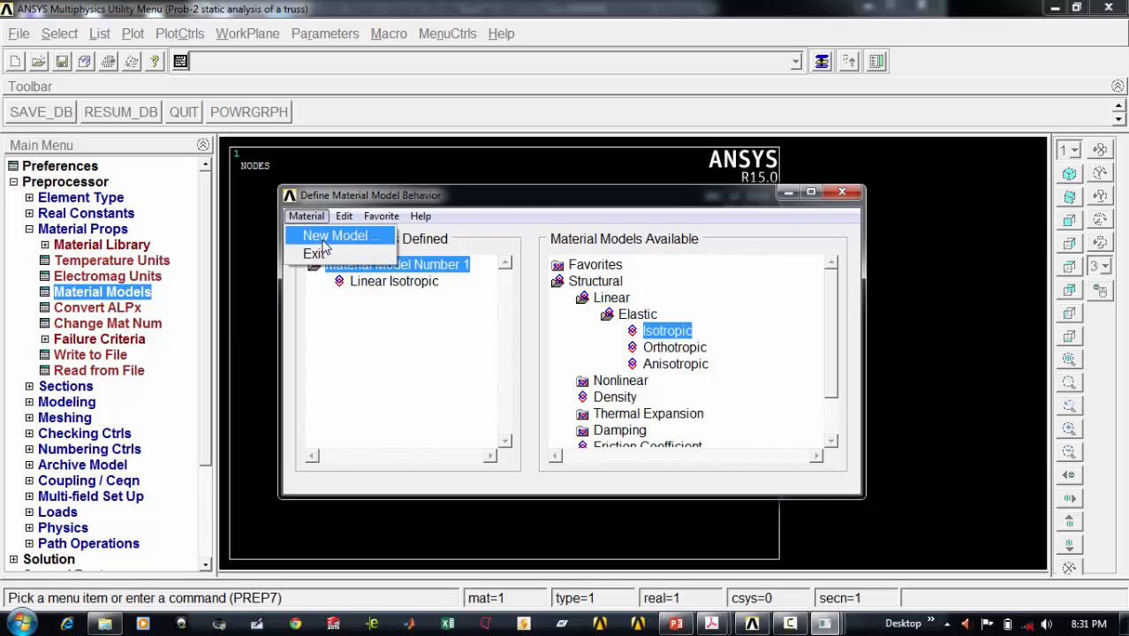
click(317, 254)
click(29, 229)
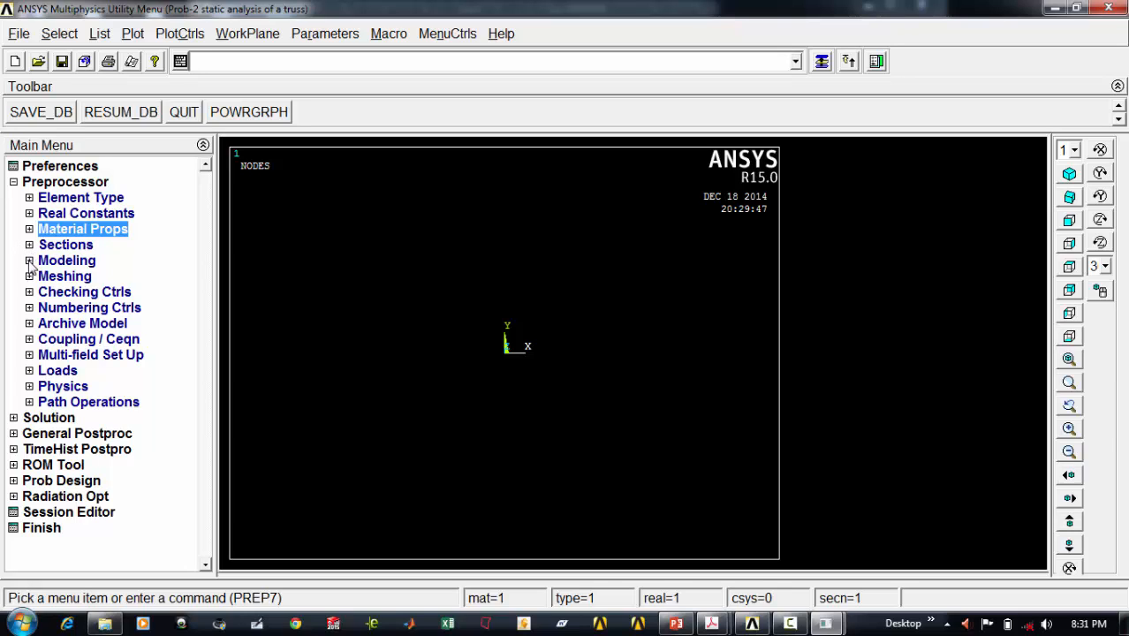
Step: Create the first node in the active coordinate system at Y = 4, leaving the node number, X and Z blank
click(30, 262)
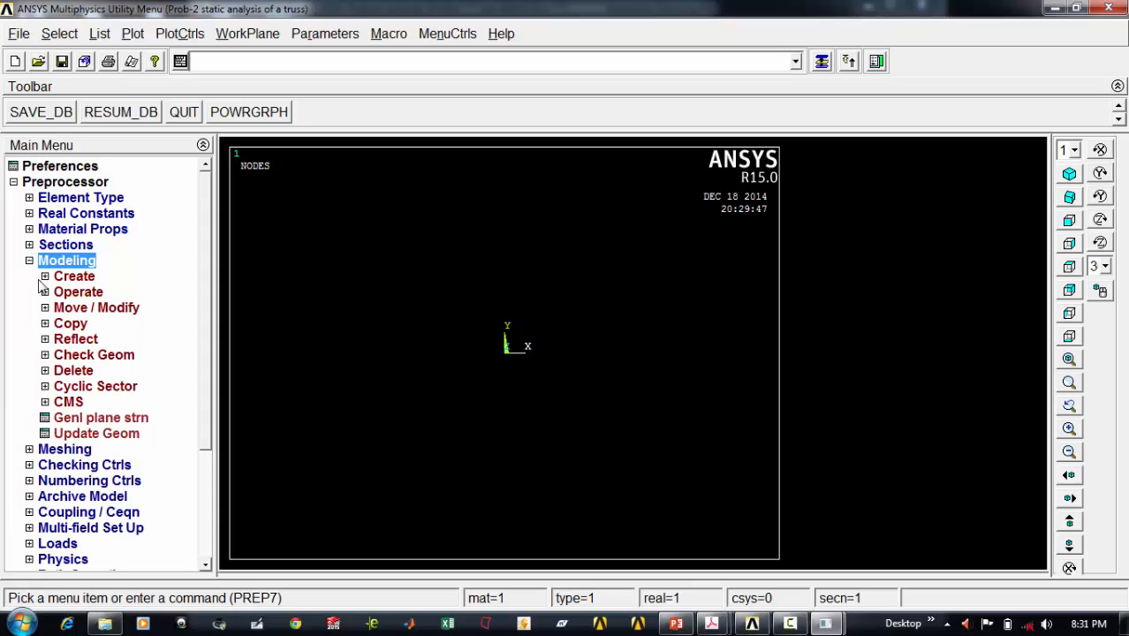
click(45, 277)
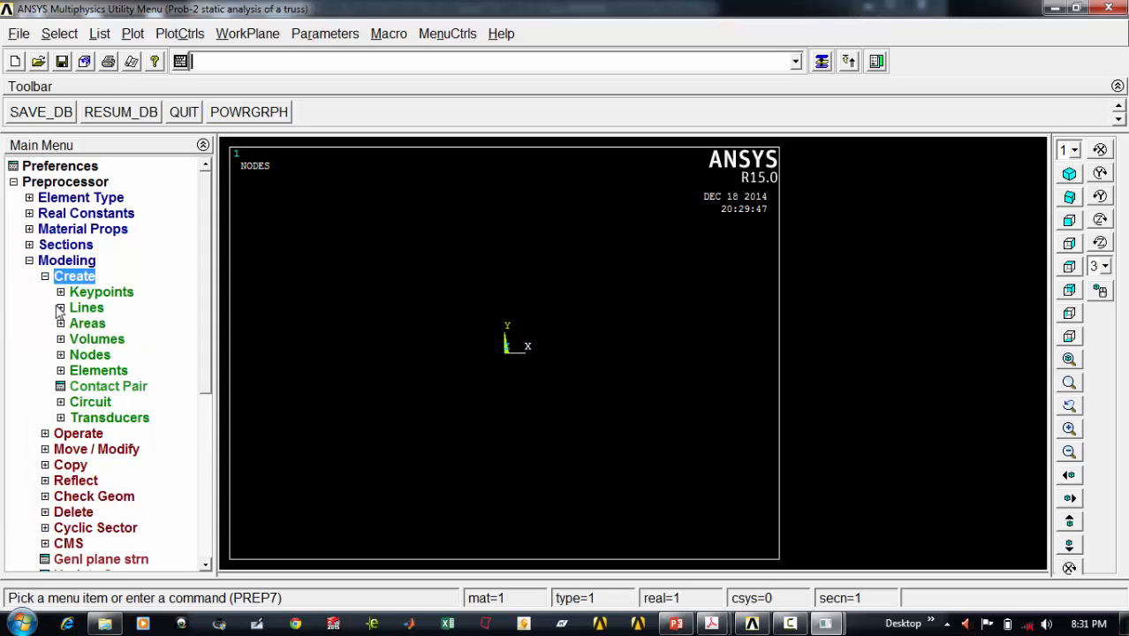
click(62, 355)
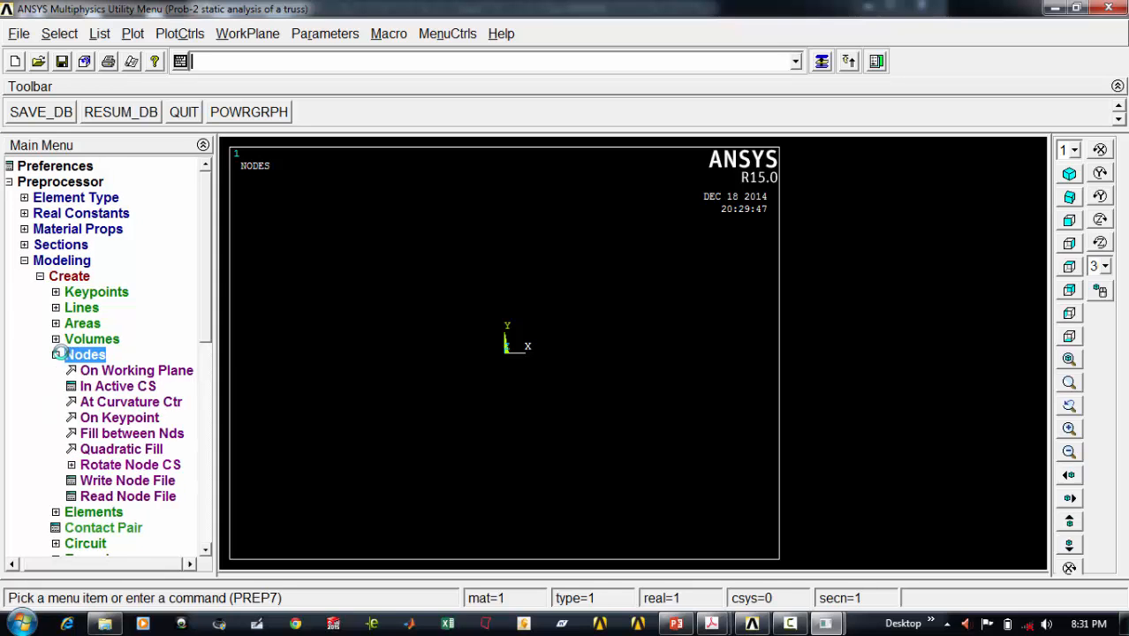
click(91, 390)
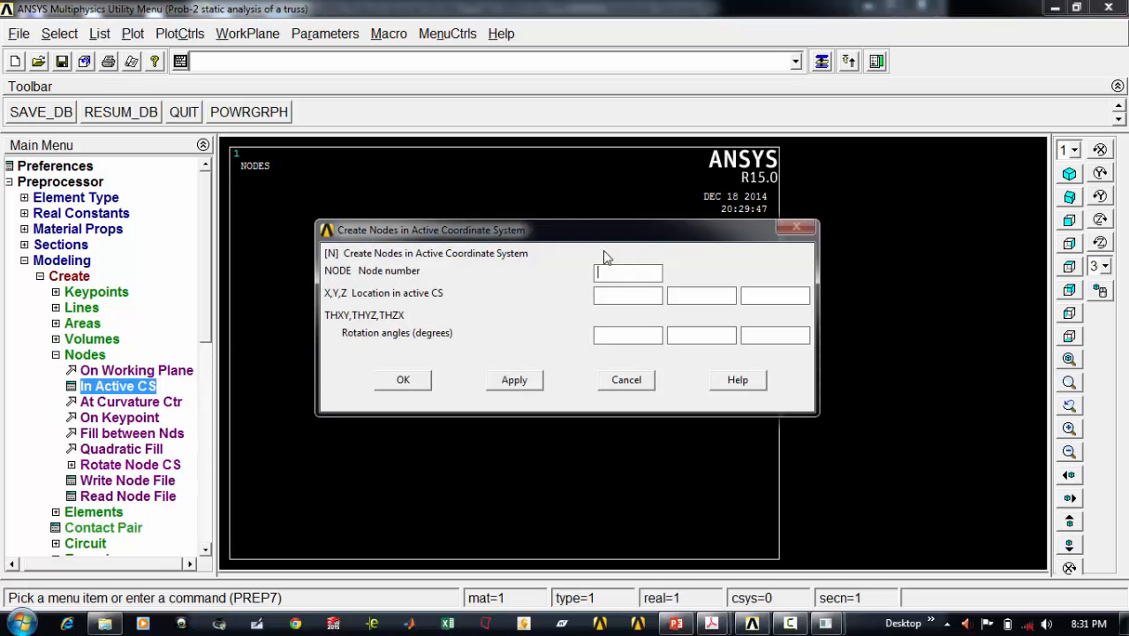
drag(563, 209, 563, 168)
drag(499, 188, 395, 182)
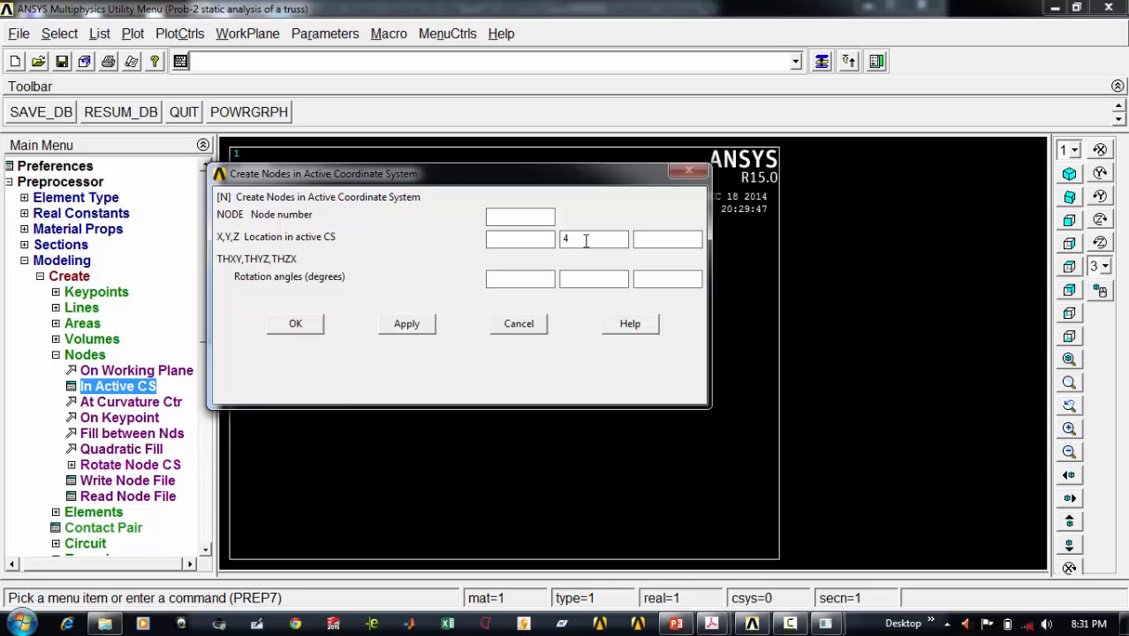
click(297, 323)
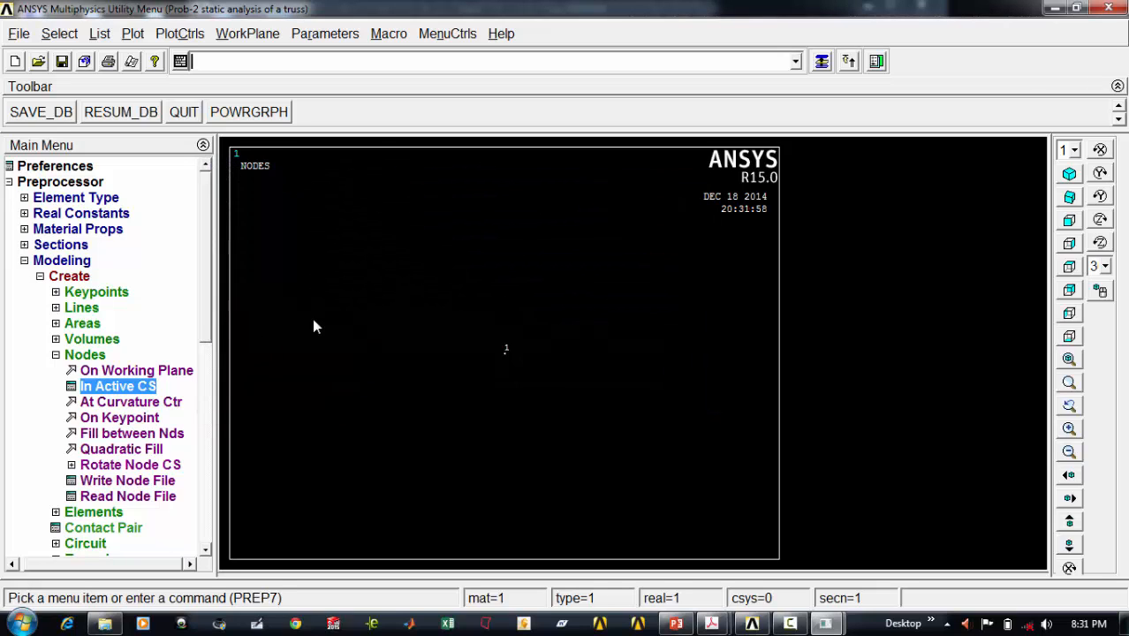
Step: Create the second truss node in the active coordinate system at X = 3, Y = 4
click(152, 389)
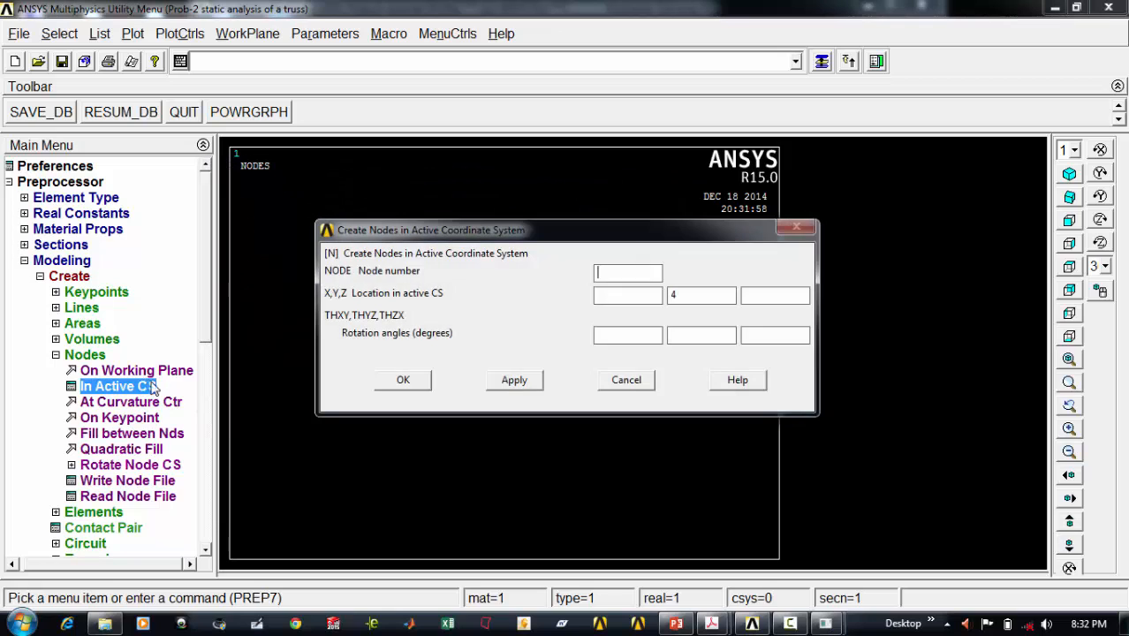
drag(354, 229, 309, 141)
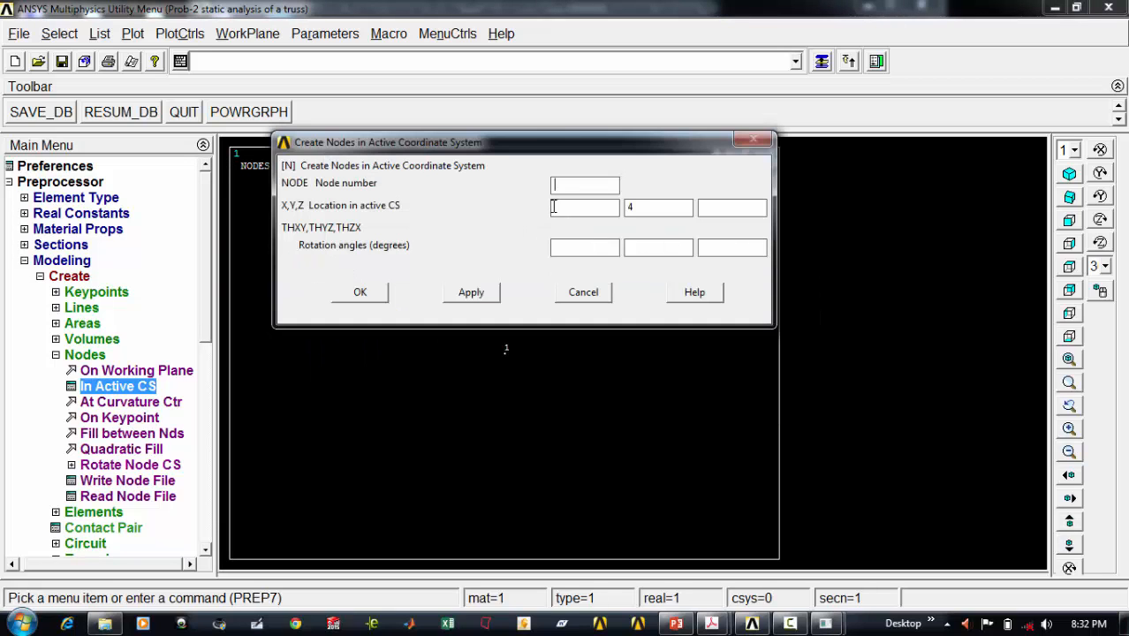
click(456, 296)
Step: Create the third truss node at X = 0, Y = 0 in the active coordinate system and finish node creation
click(574, 210)
key(BackSpace)
text(0)
click(638, 208)
key(BackSpace)
text(0)
click(361, 293)
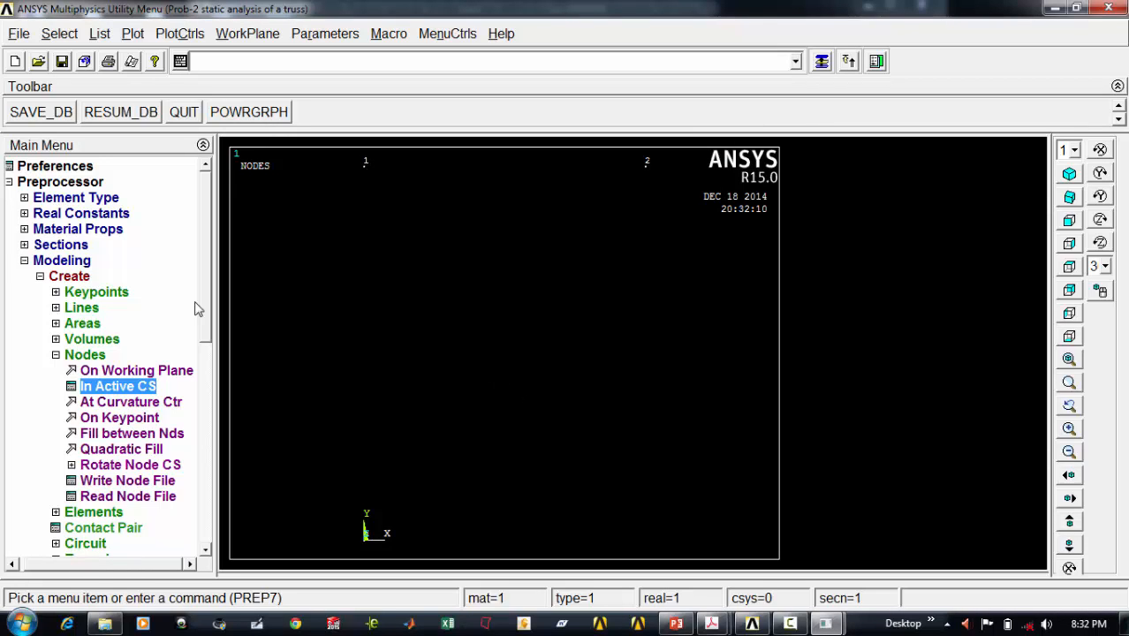
Step: Create an auto-numbered element through nodes 1 and 2 to form the truss's horizontal member
click(40, 275)
click(45, 277)
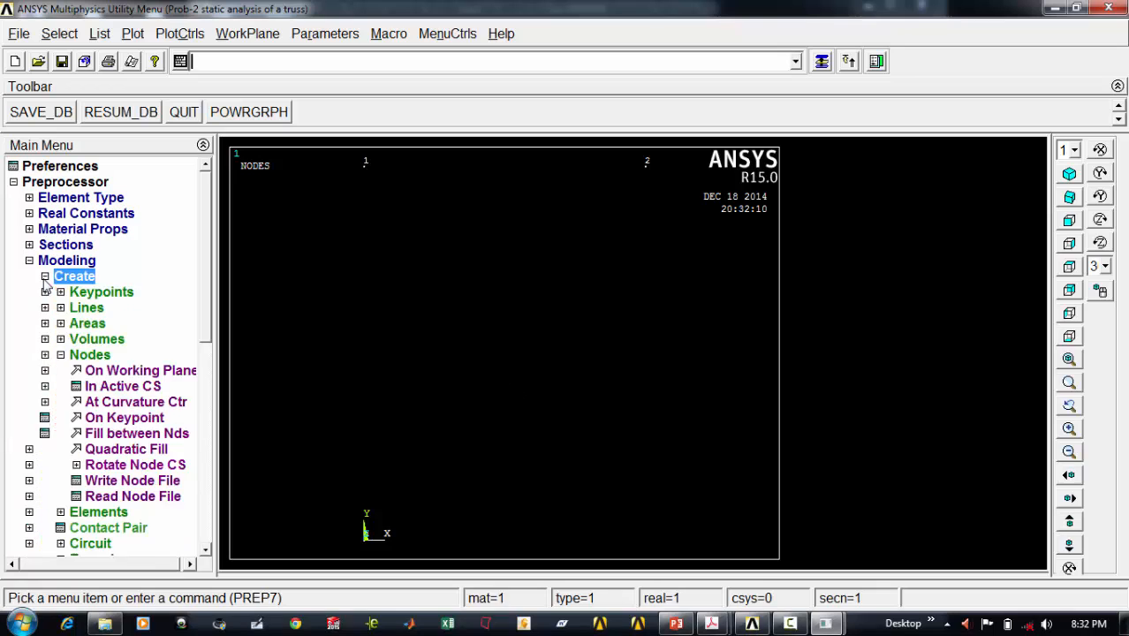
click(57, 354)
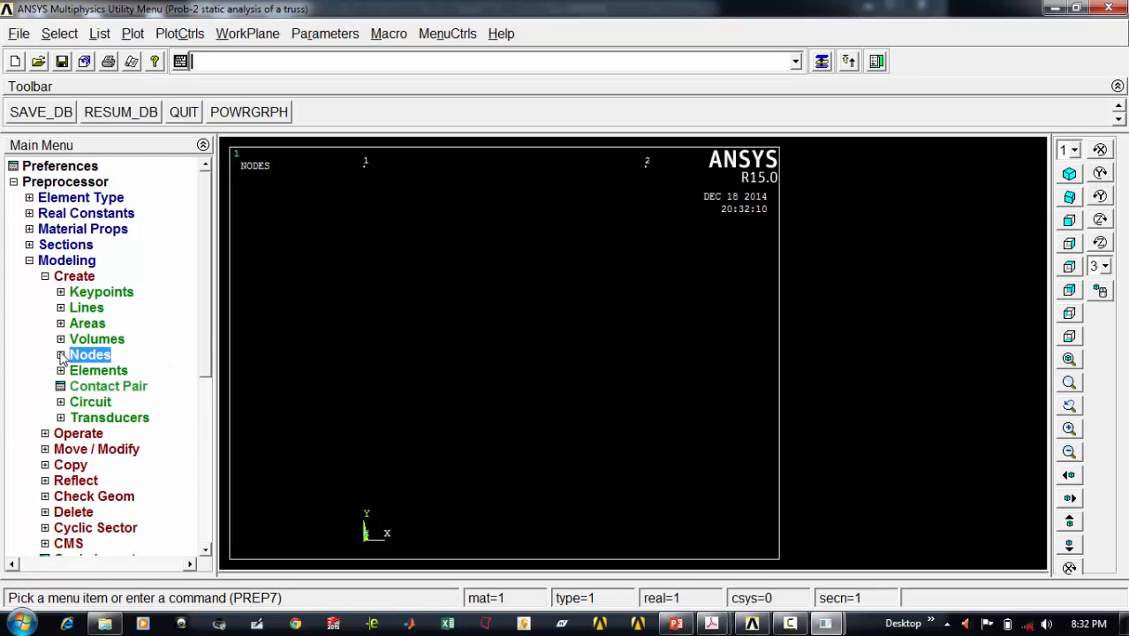
click(61, 370)
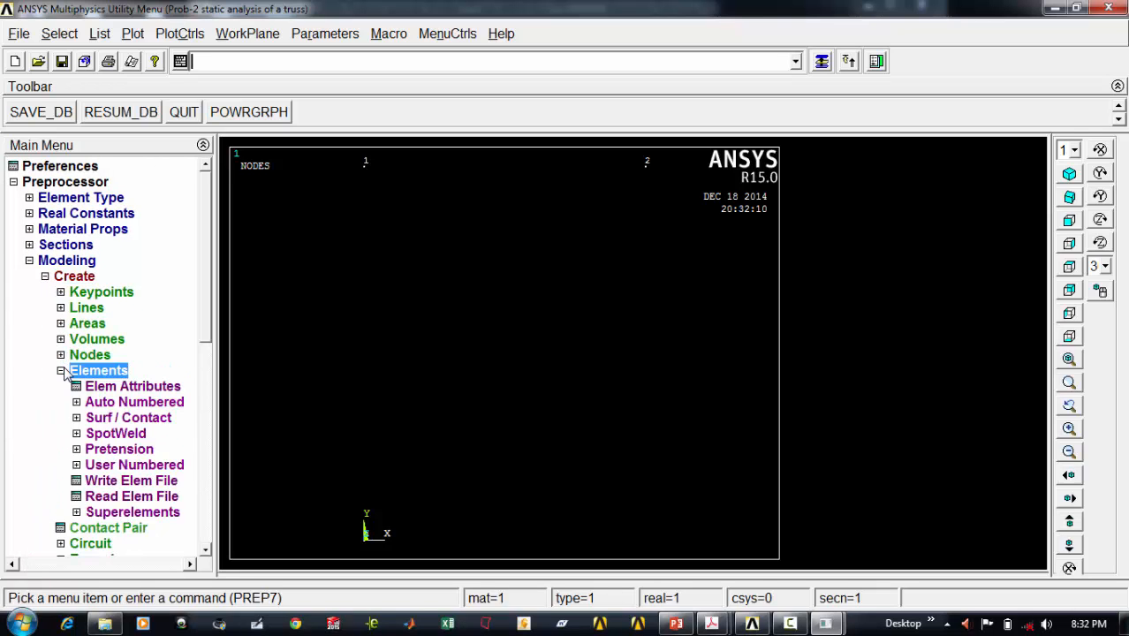
click(113, 405)
click(117, 417)
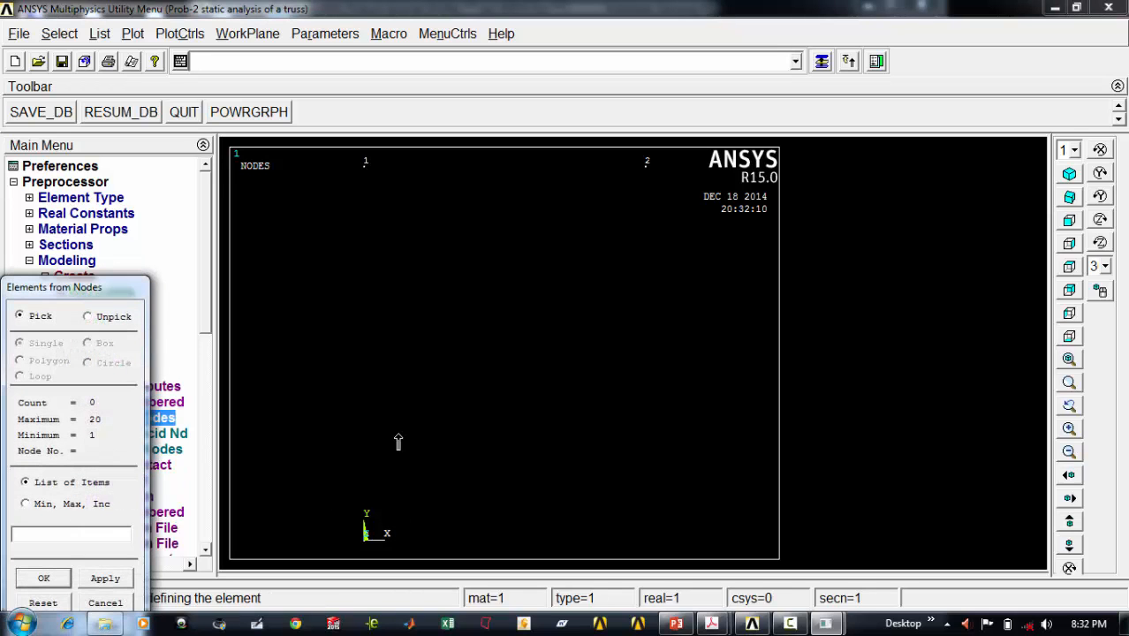
click(372, 187)
click(653, 185)
click(93, 583)
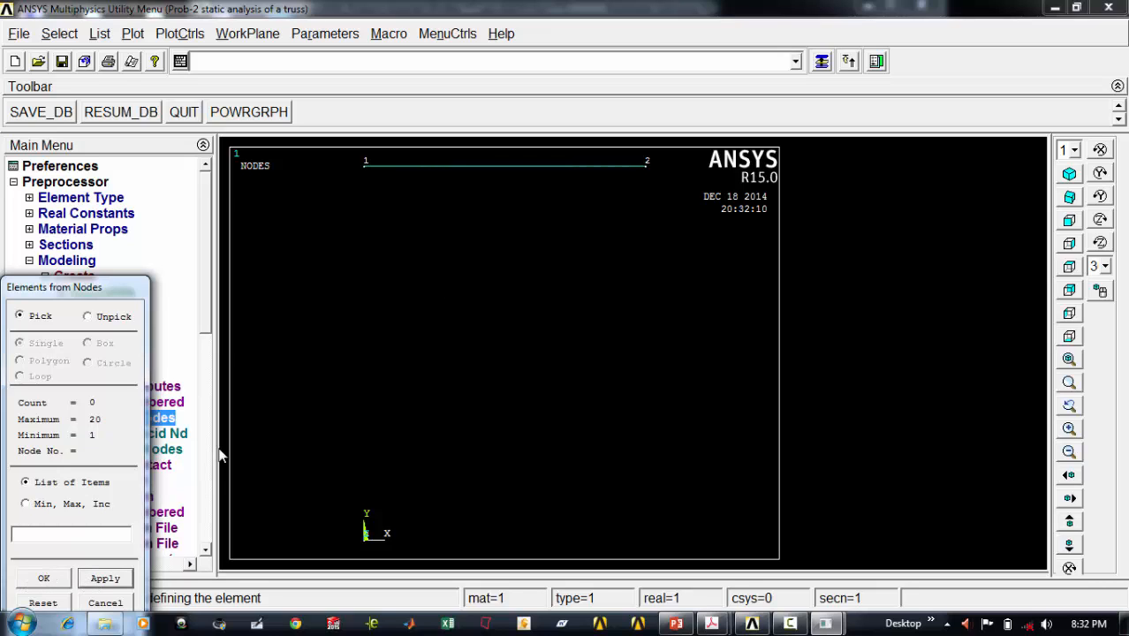
Step: Create the vertical element through nodes 1 and 3 and the diagonal element through nodes 2 and 3
click(364, 168)
click(369, 530)
click(104, 578)
click(658, 190)
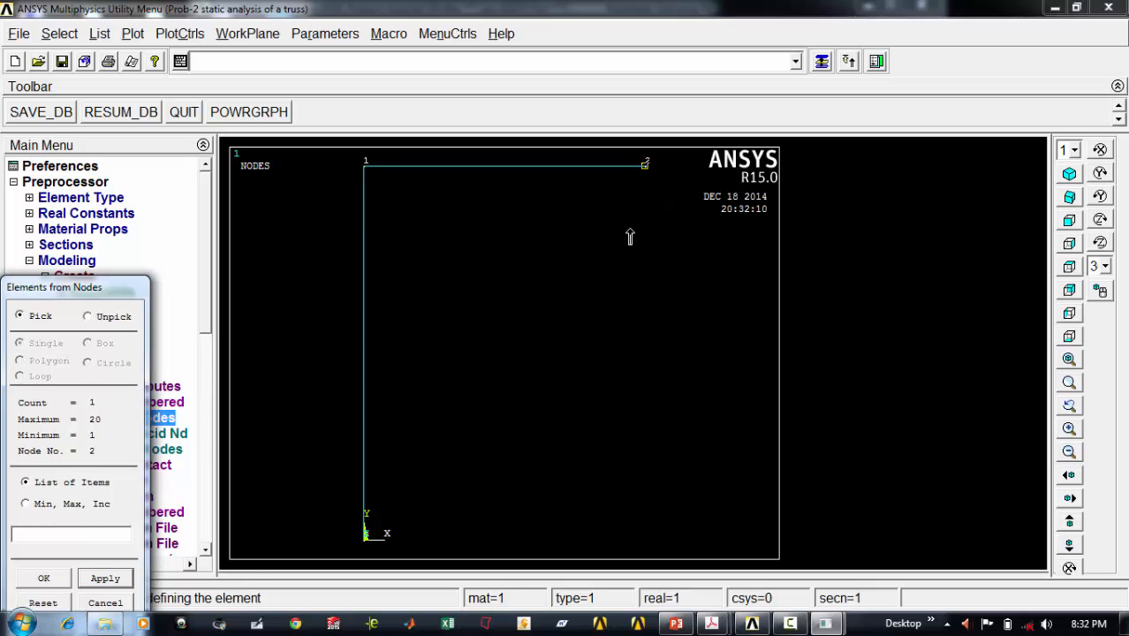
click(377, 546)
click(43, 578)
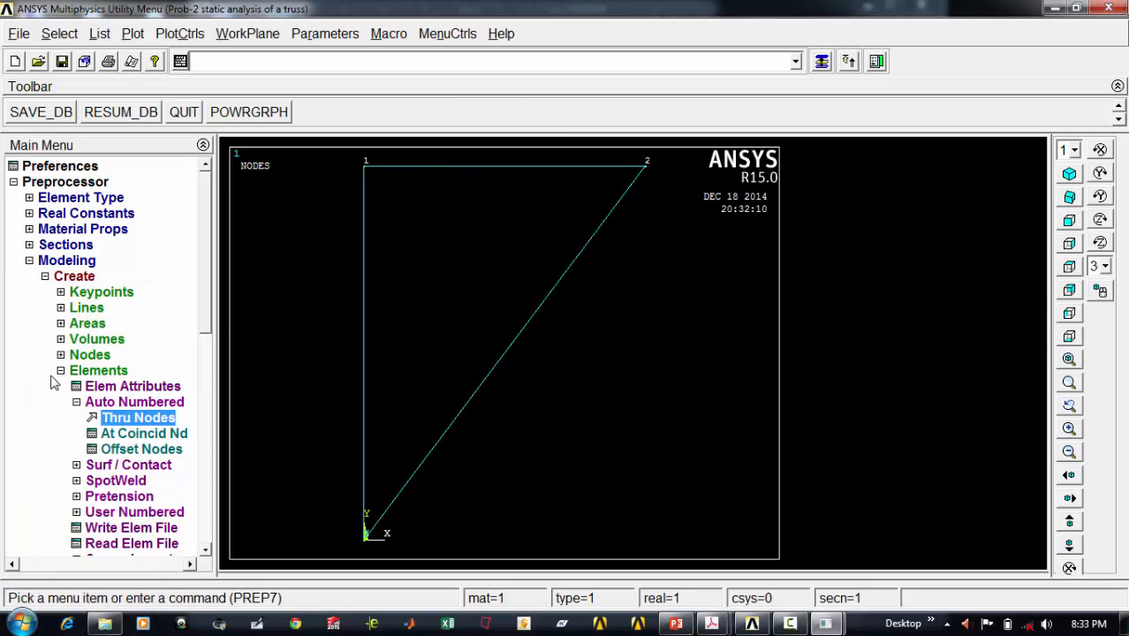
Step: Apply a structural displacement constraint on node 3 at the origin for UX and UY, leaving the constant displacement value blank
click(60, 370)
click(29, 260)
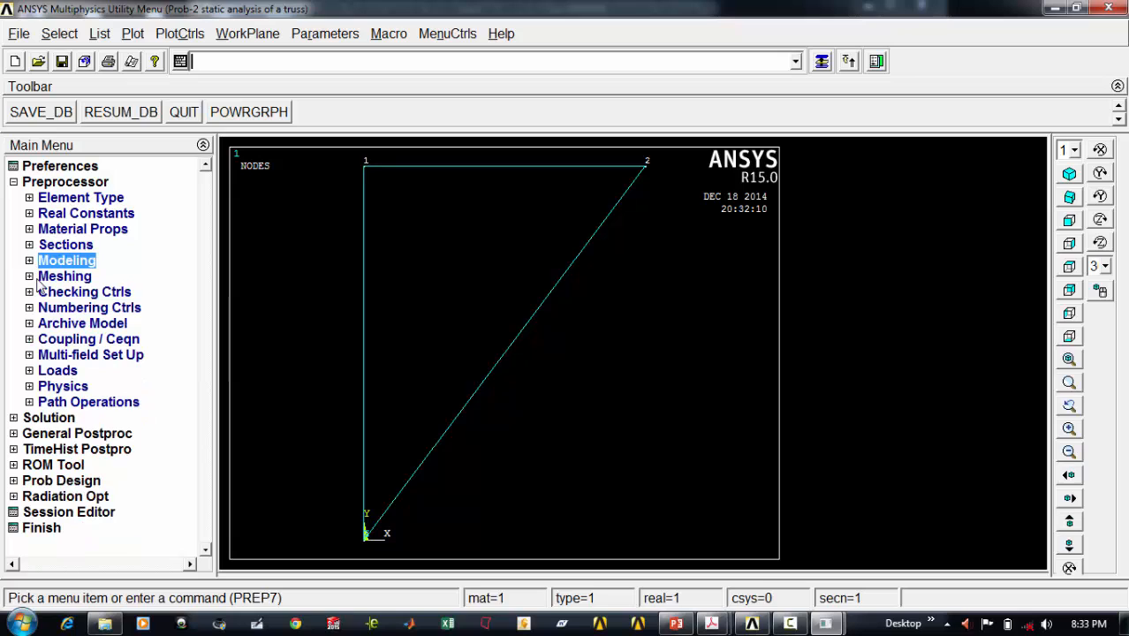
click(40, 372)
click(51, 403)
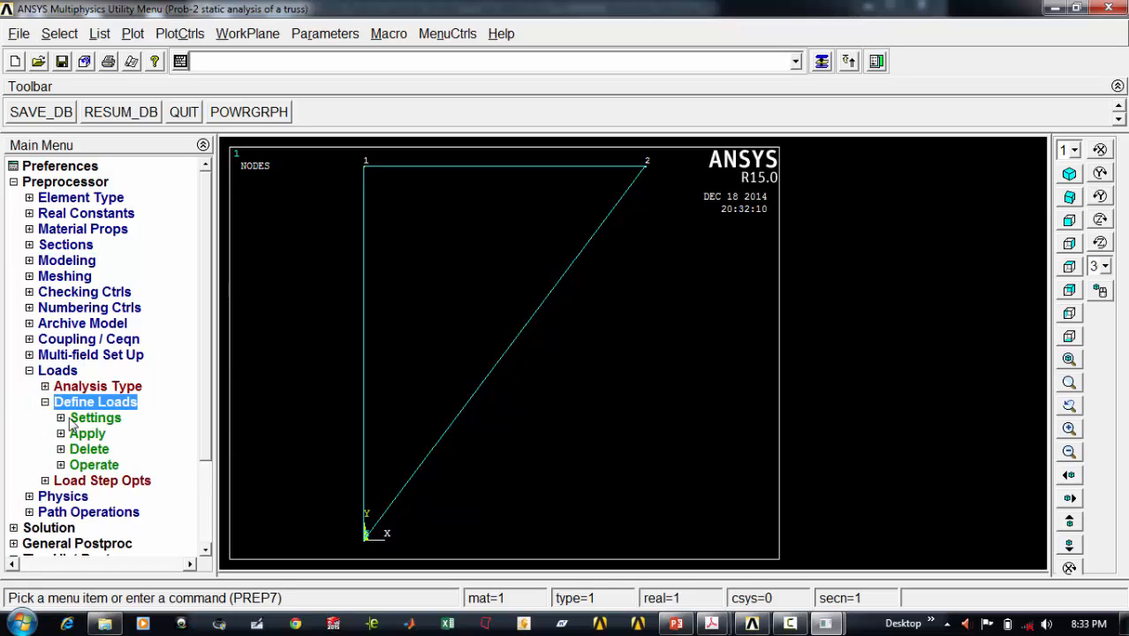
click(81, 433)
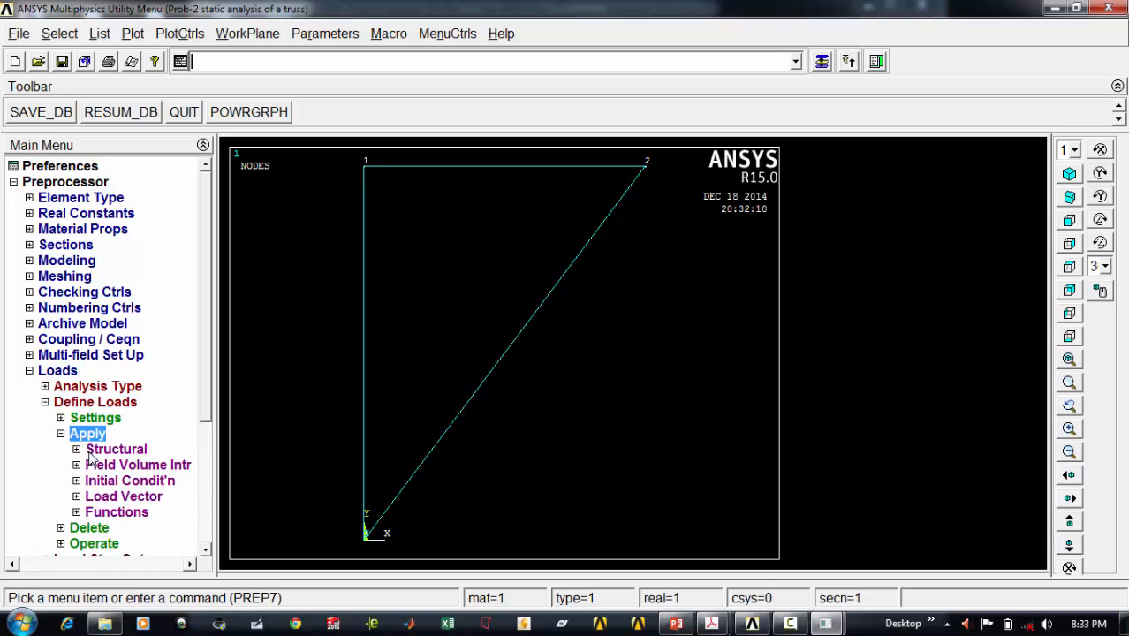
click(92, 450)
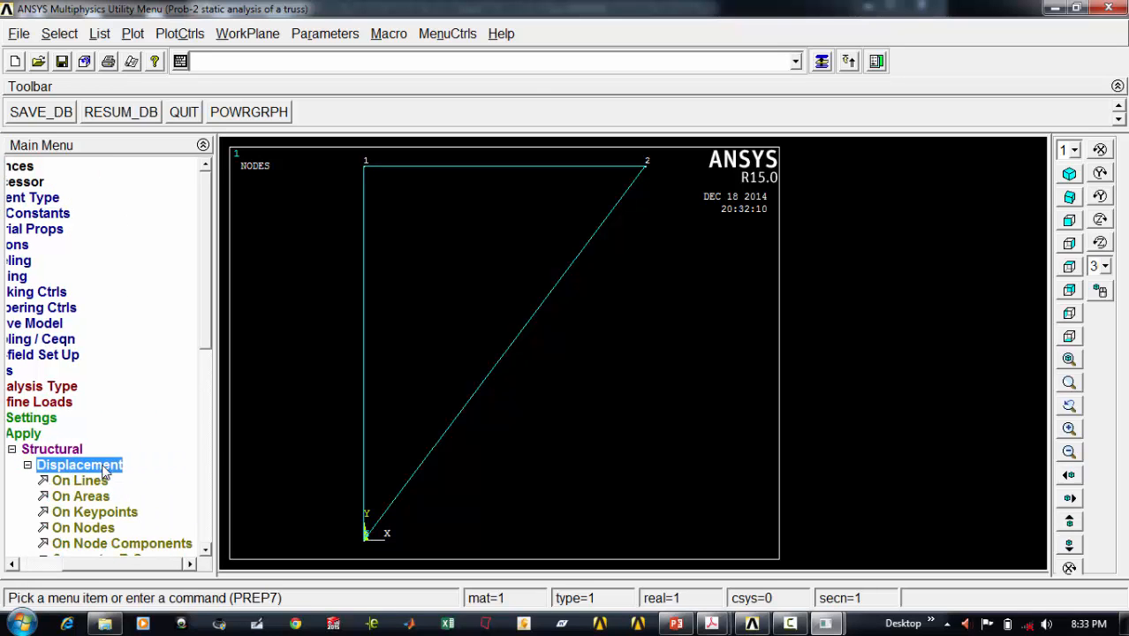
click(104, 529)
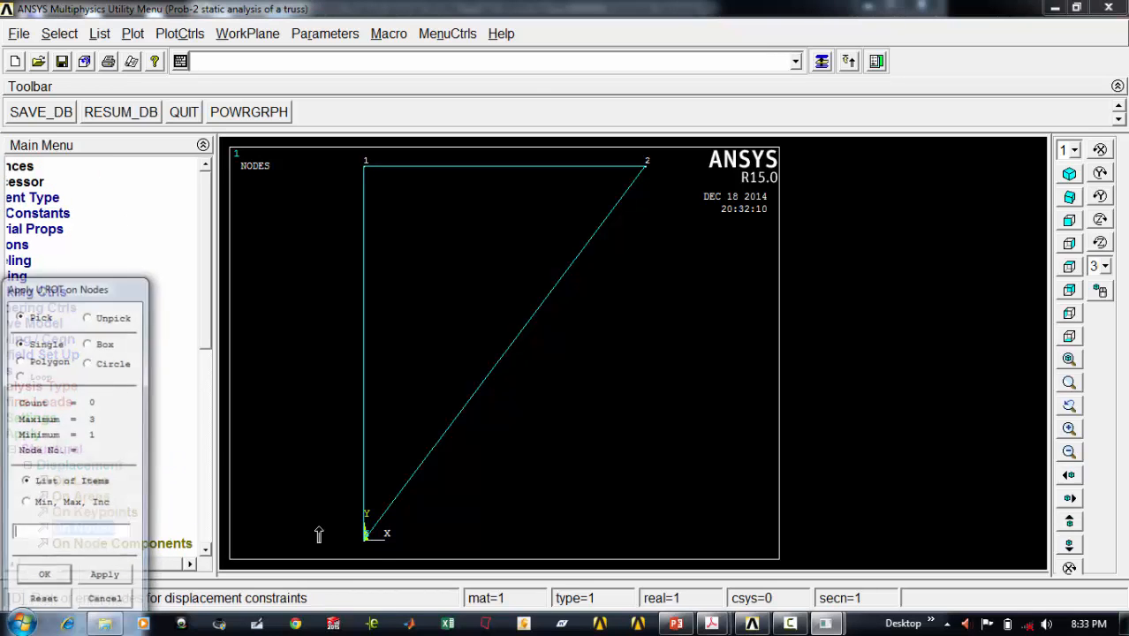
click(364, 536)
click(52, 580)
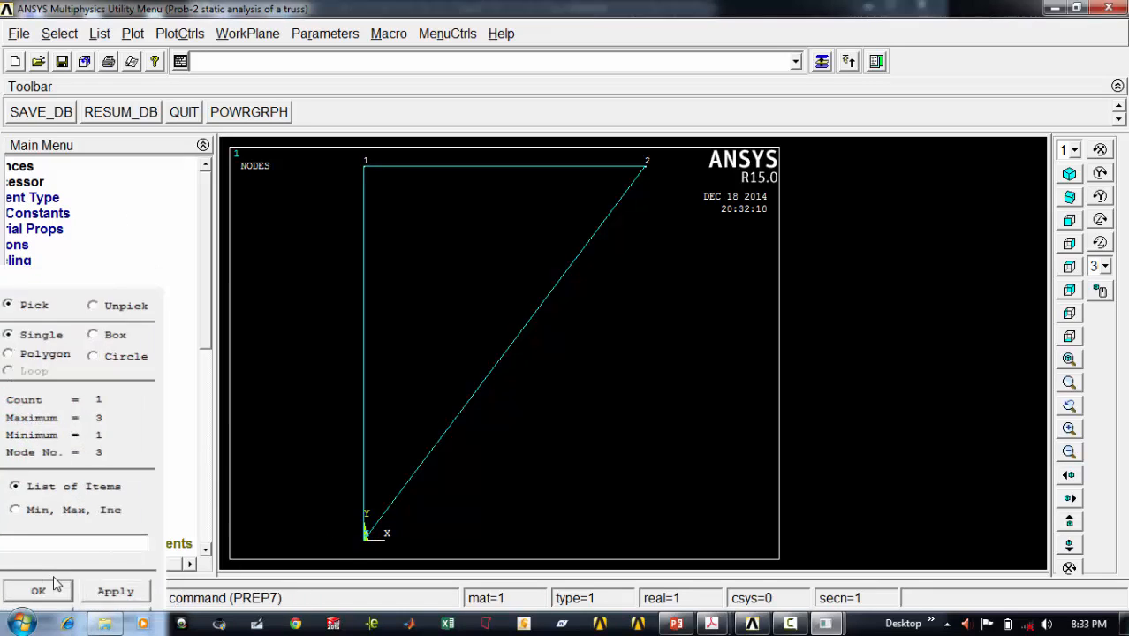
click(650, 258)
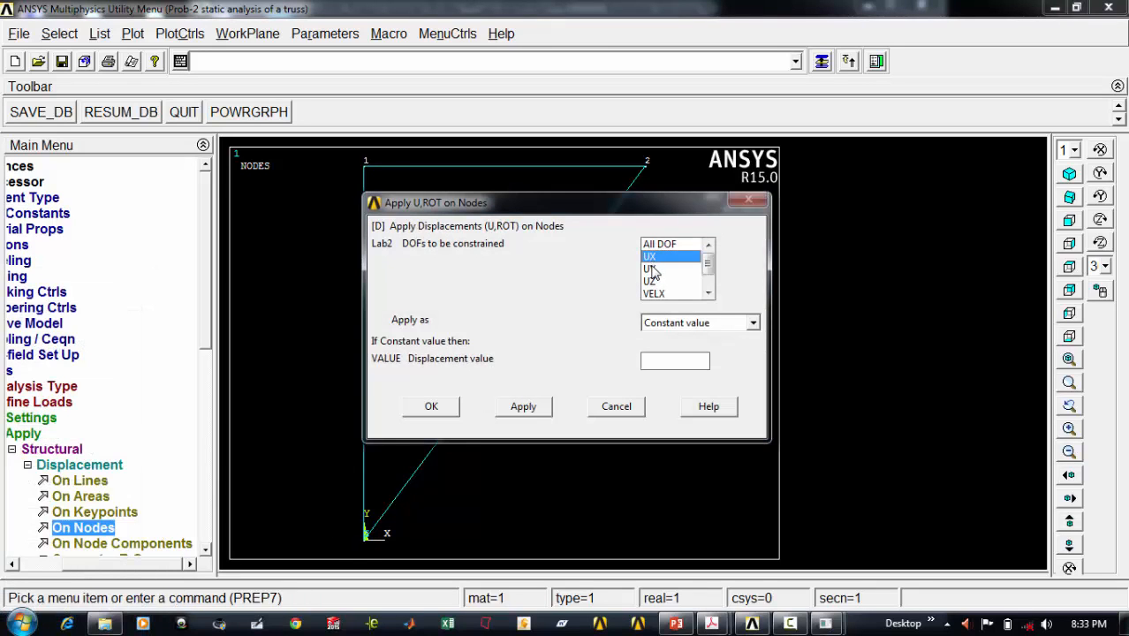
click(652, 269)
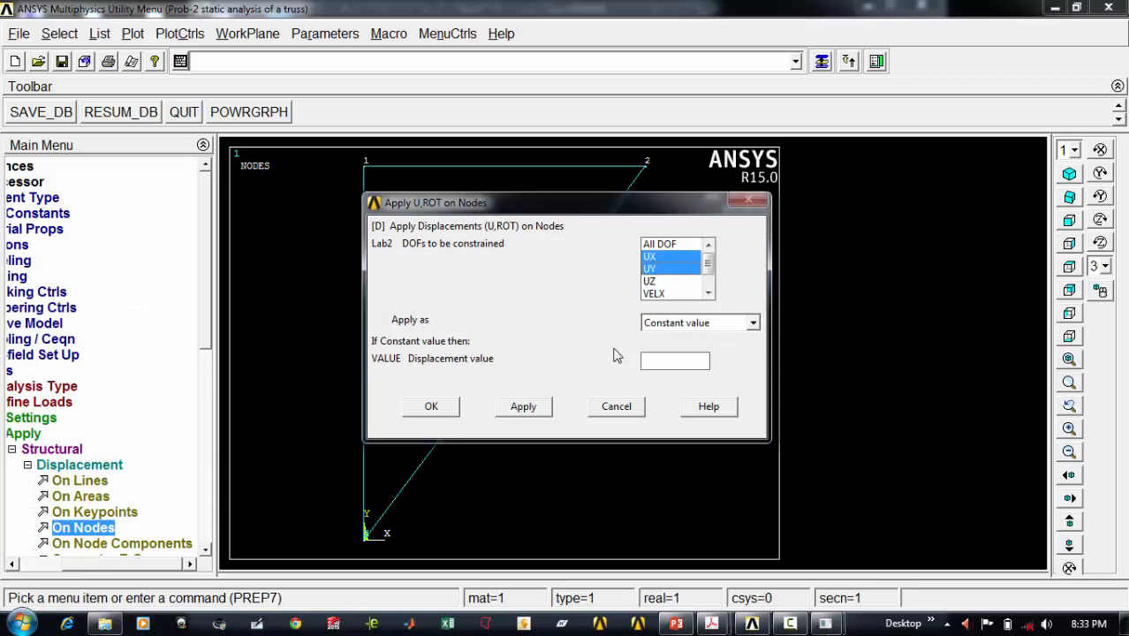
click(454, 411)
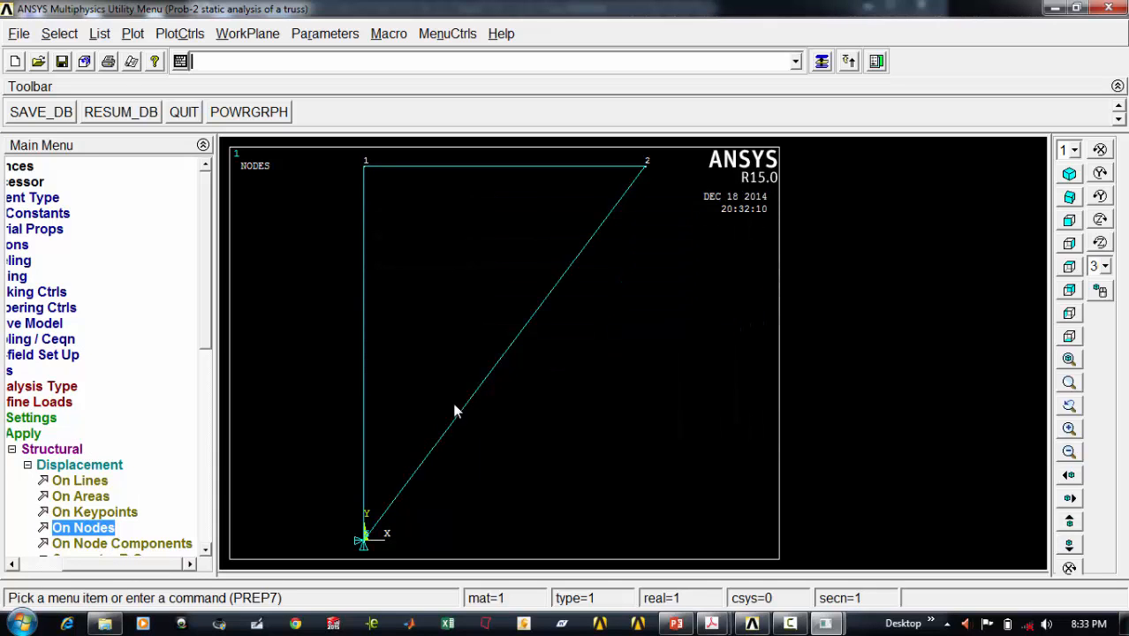
Step: Constrain only UY on nodes 1 and 2, leaving the constant displacement value blank
click(81, 528)
click(356, 167)
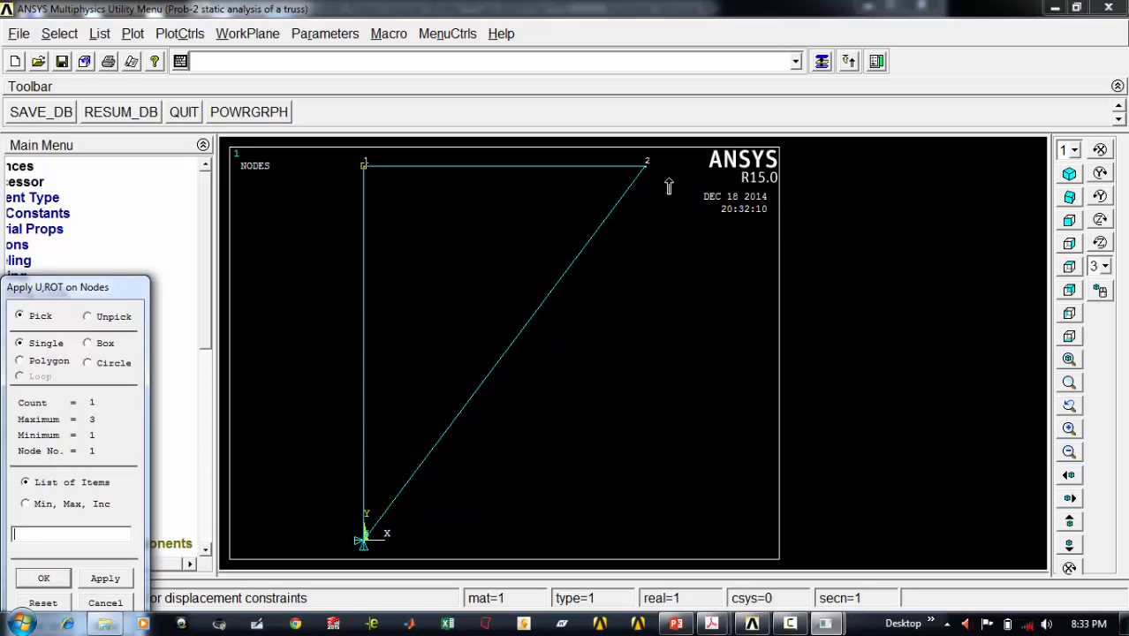
click(647, 168)
click(44, 578)
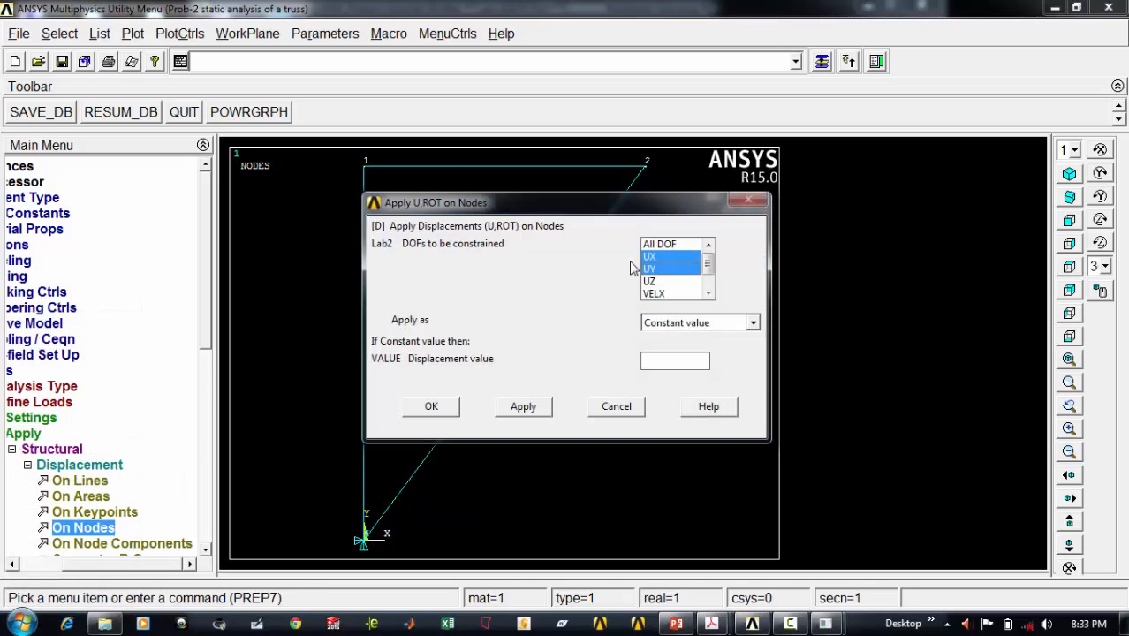
click(659, 257)
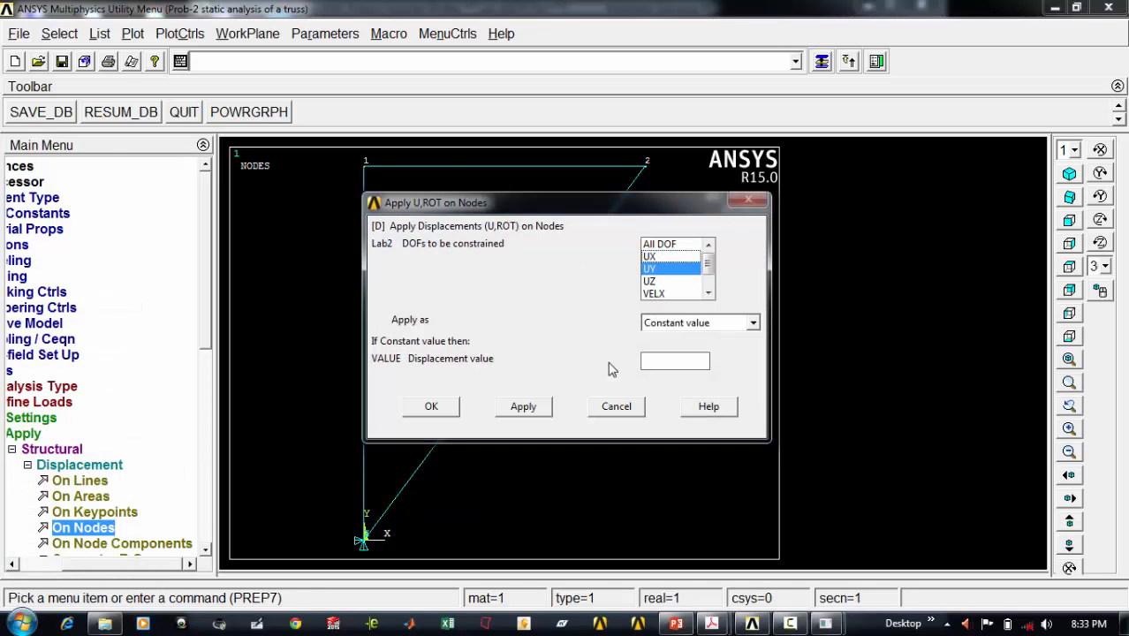
click(433, 408)
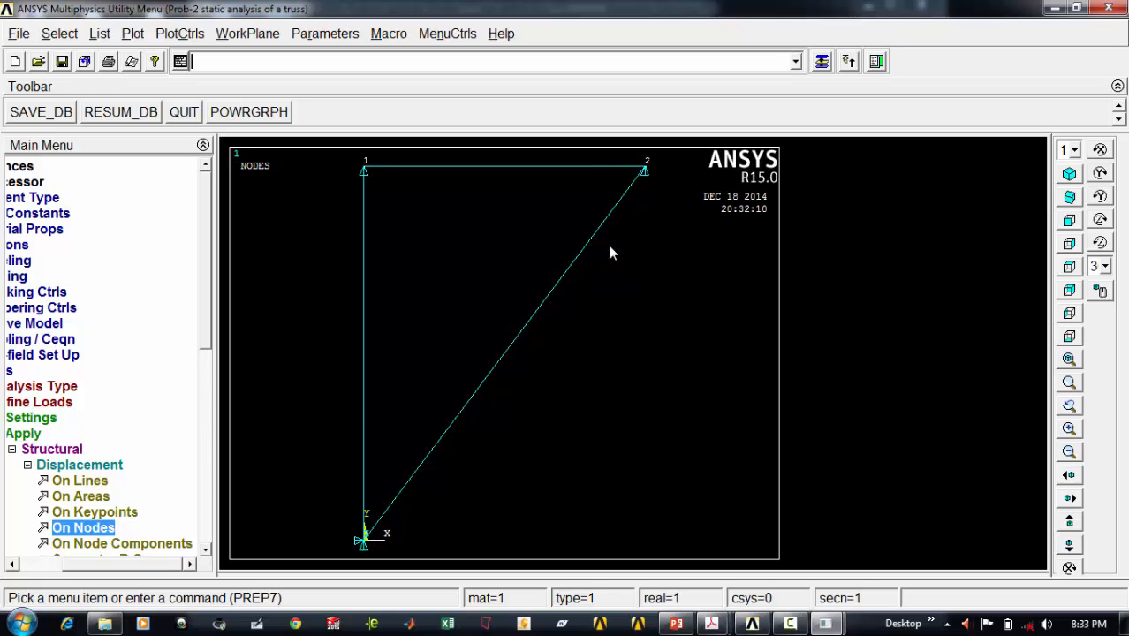
Step: Create Cartesian local coordinate system 11 at node 2 with origin 3, 4, 0, rotated about local Z in line with the diagonal member
drag(158, 565, 111, 566)
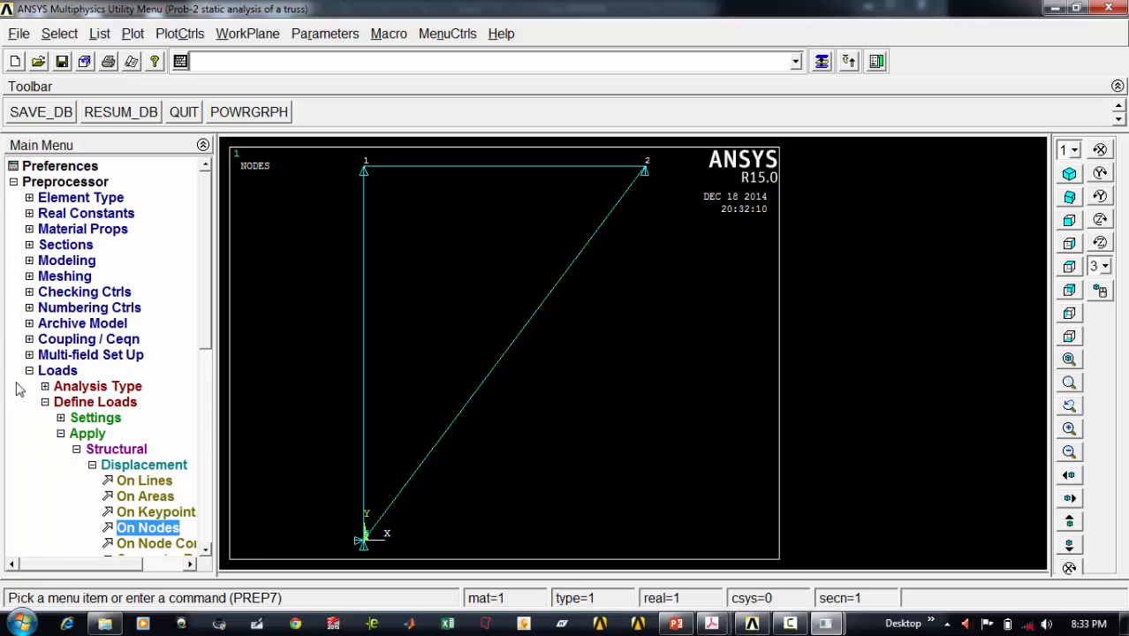
click(248, 37)
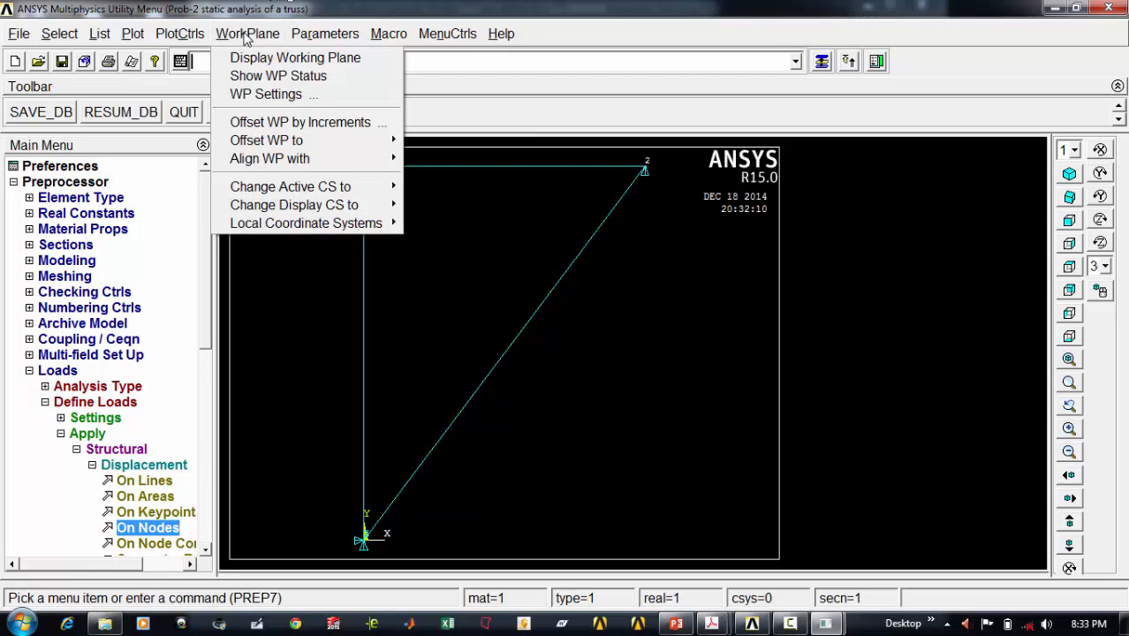
mouse_move(293, 224)
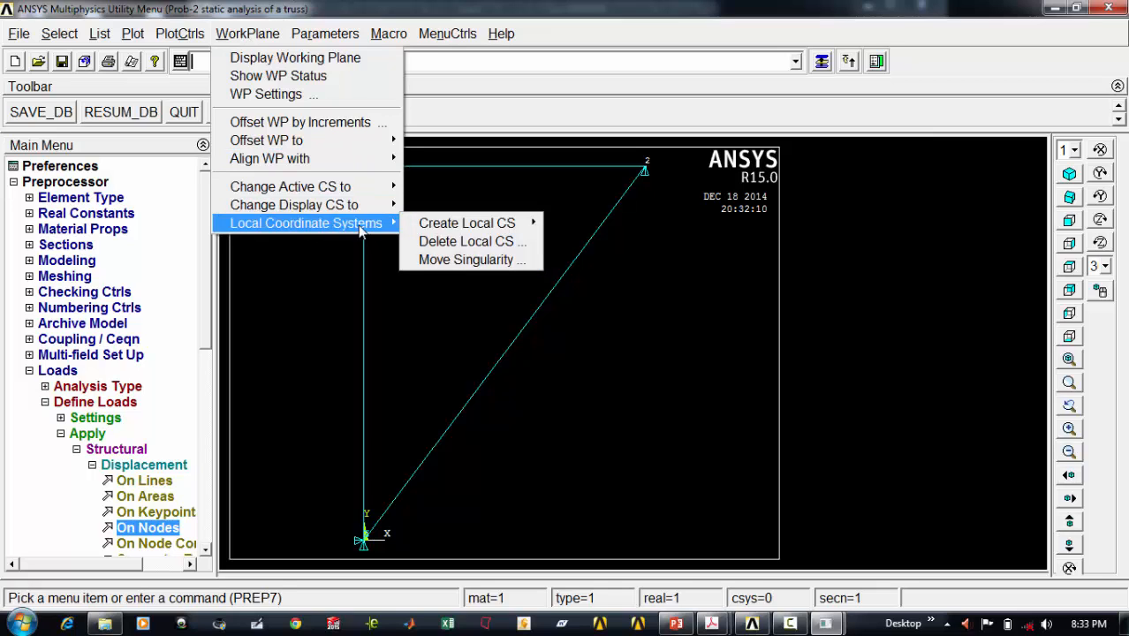
mouse_move(445, 234)
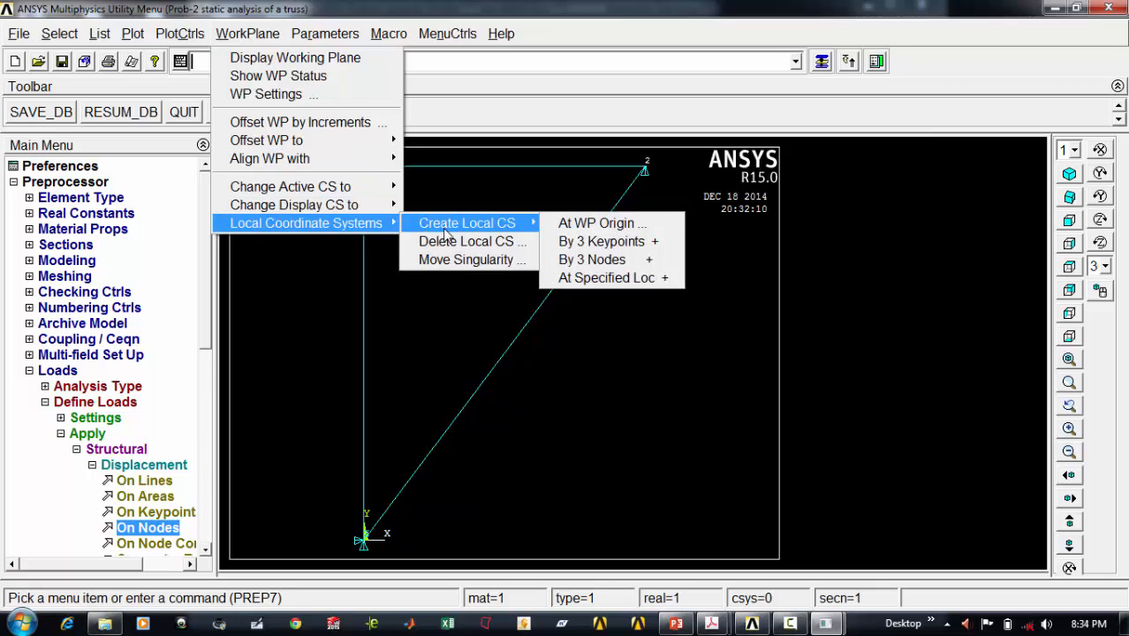
click(614, 277)
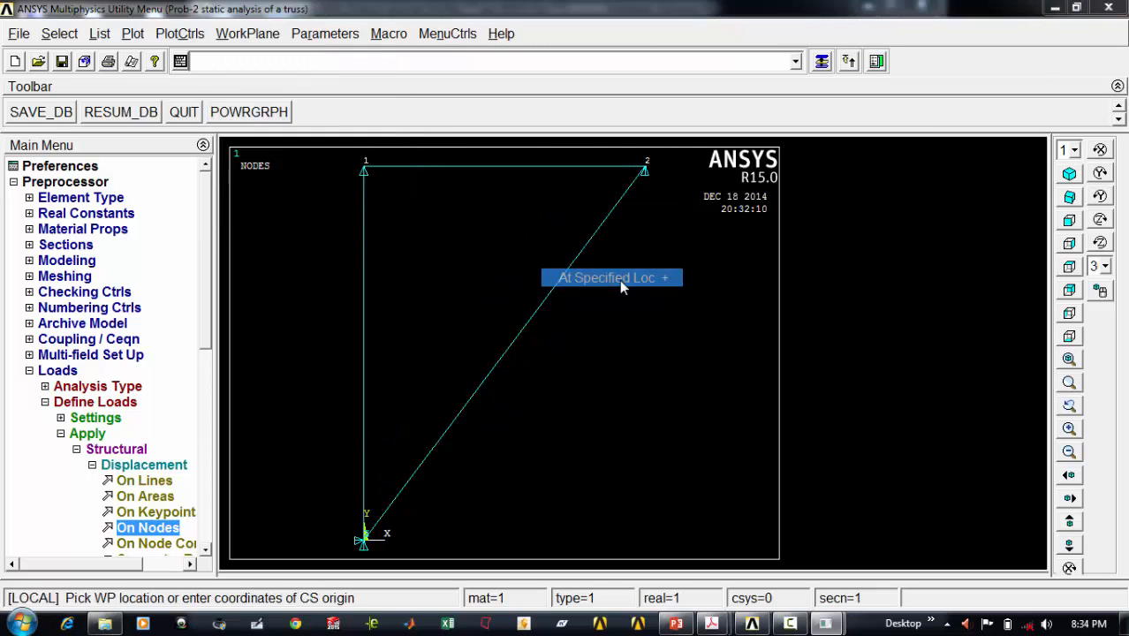
click(646, 166)
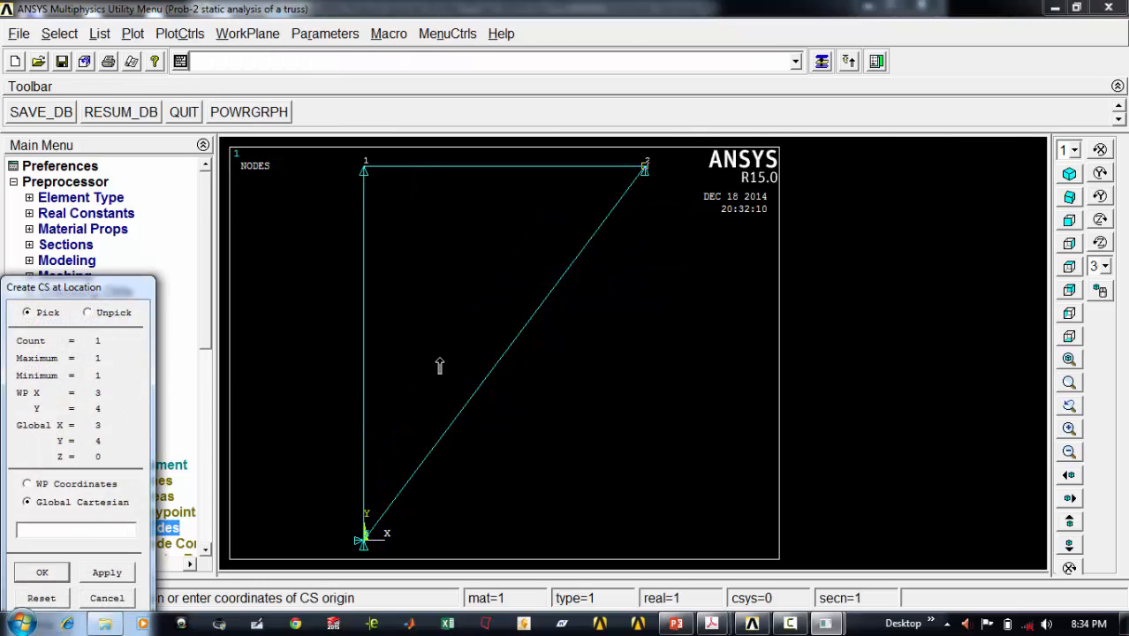
click(46, 573)
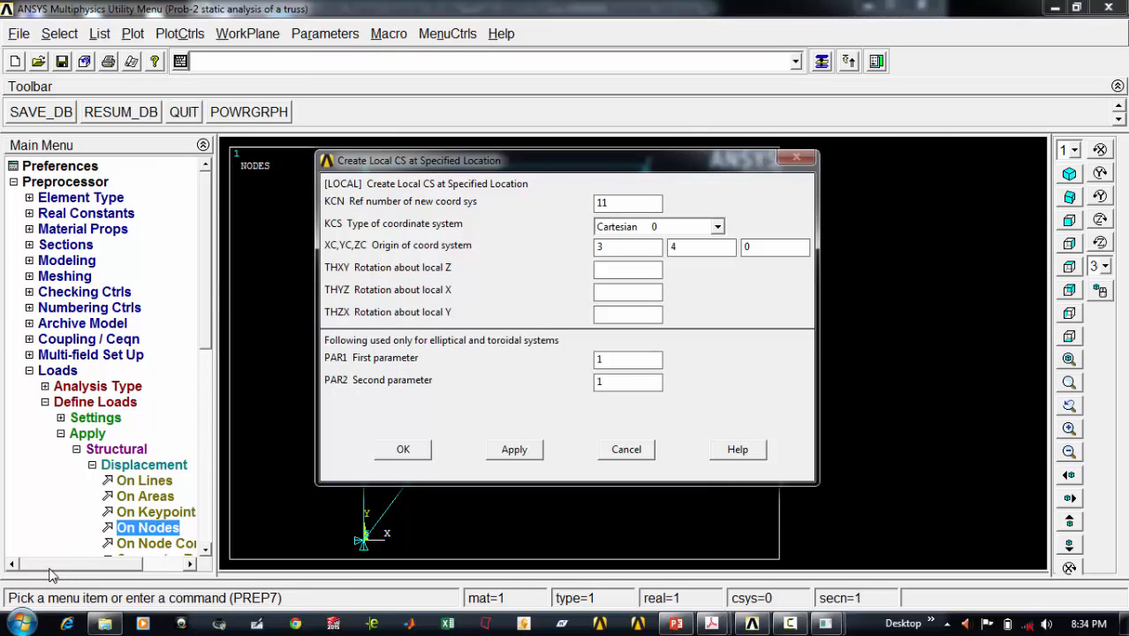
drag(342, 172, 267, 253)
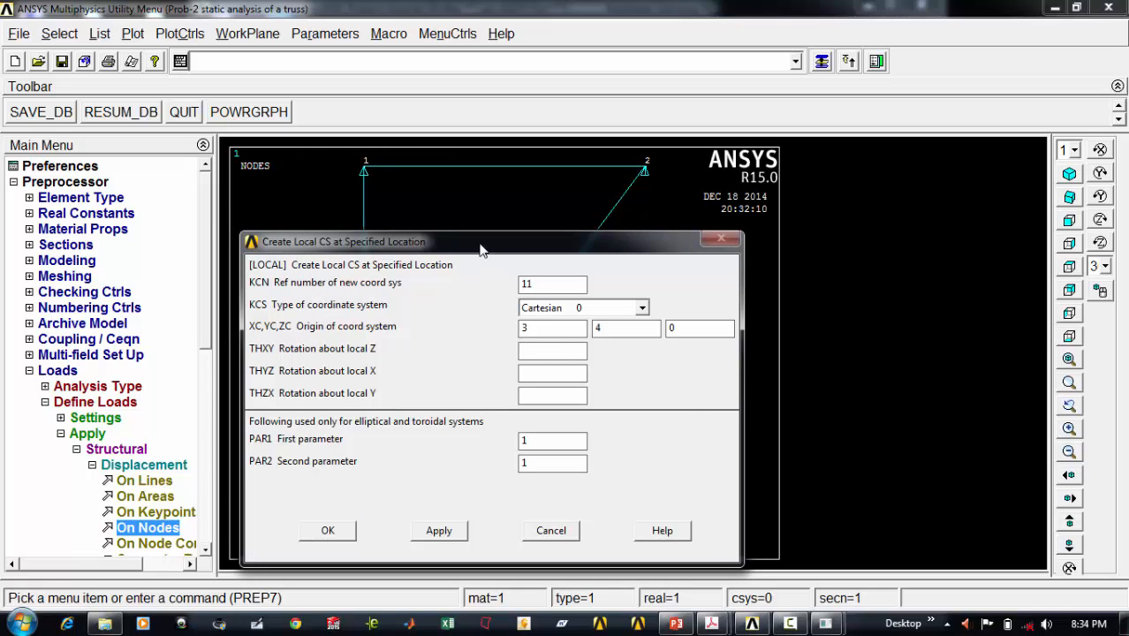
drag(491, 241, 286, 127)
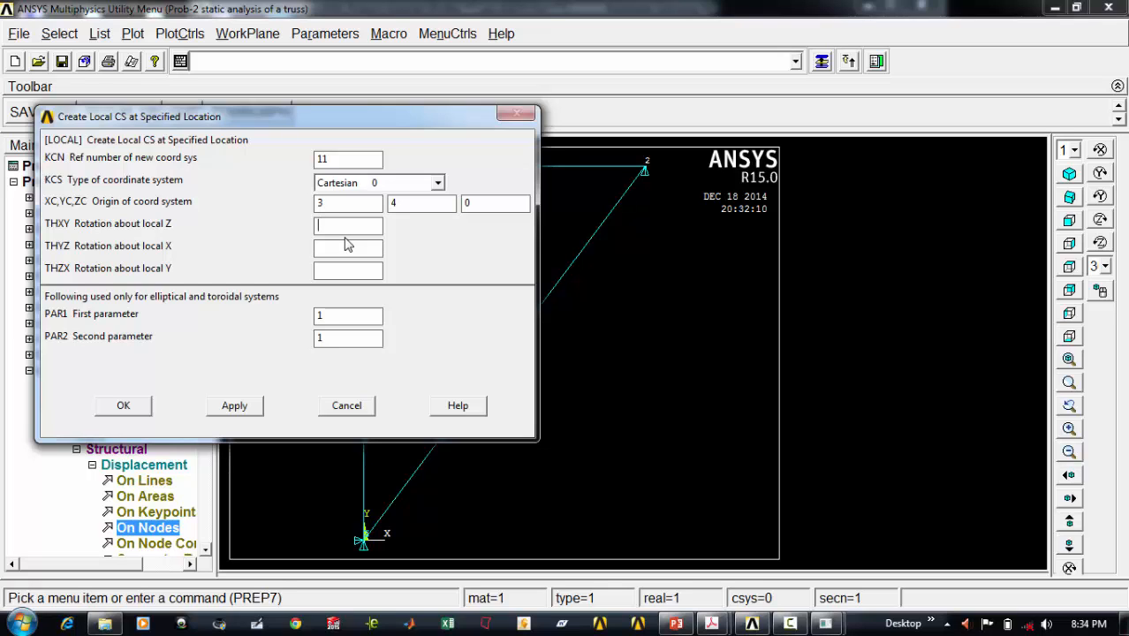
text(13)
click(120, 406)
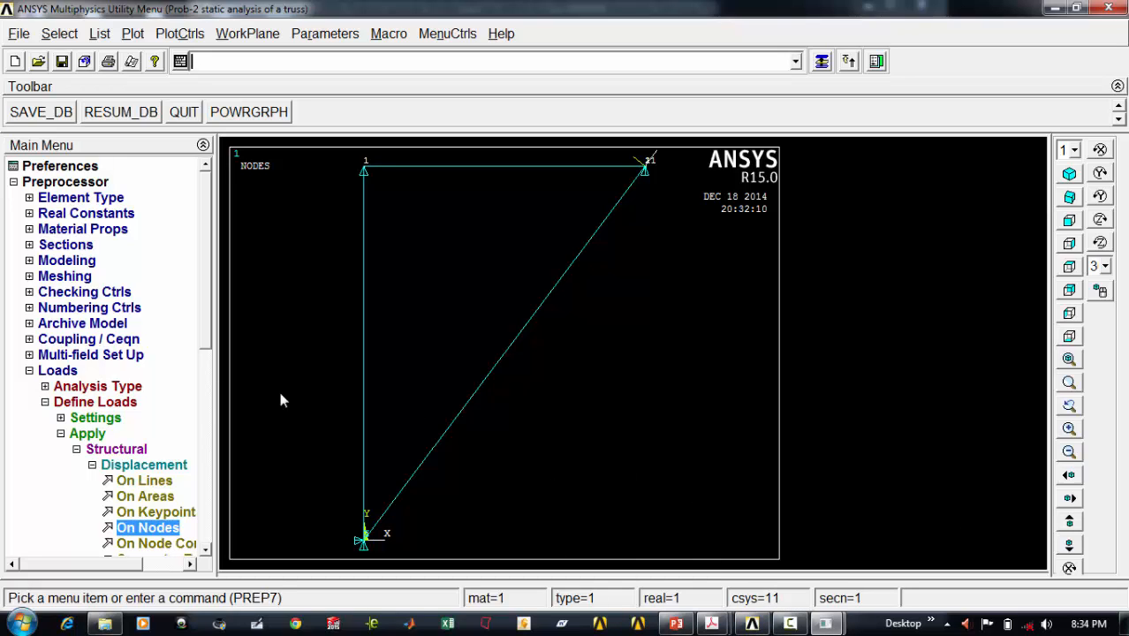
Step: Rotate the nodal coordinate system of node 2 into active coordinate system 11 and replot the model
click(35, 372)
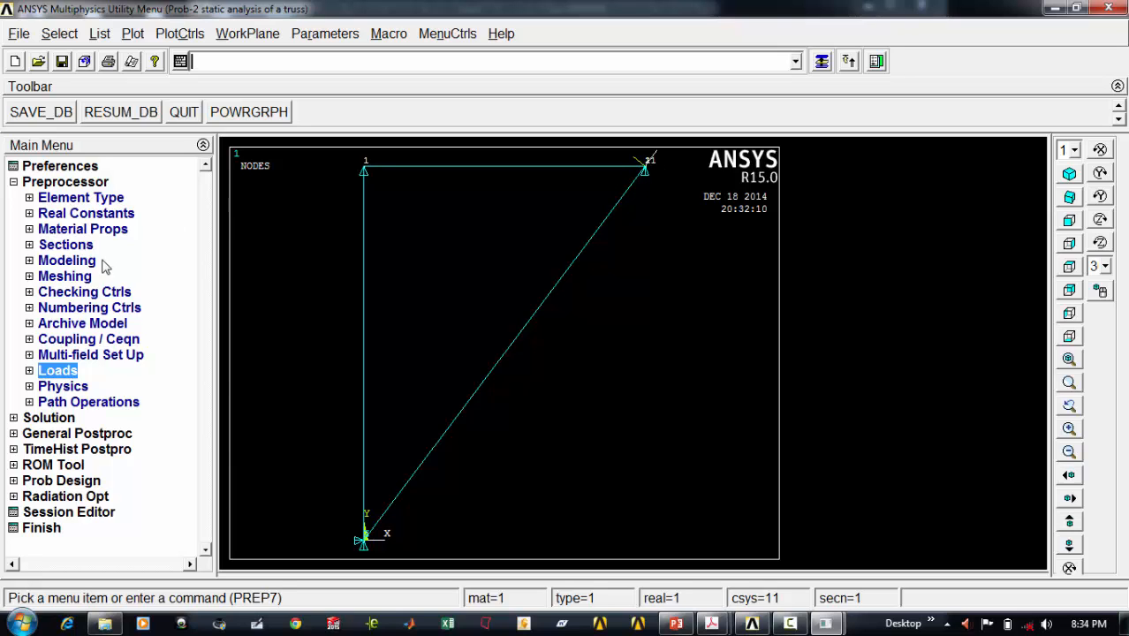
click(36, 263)
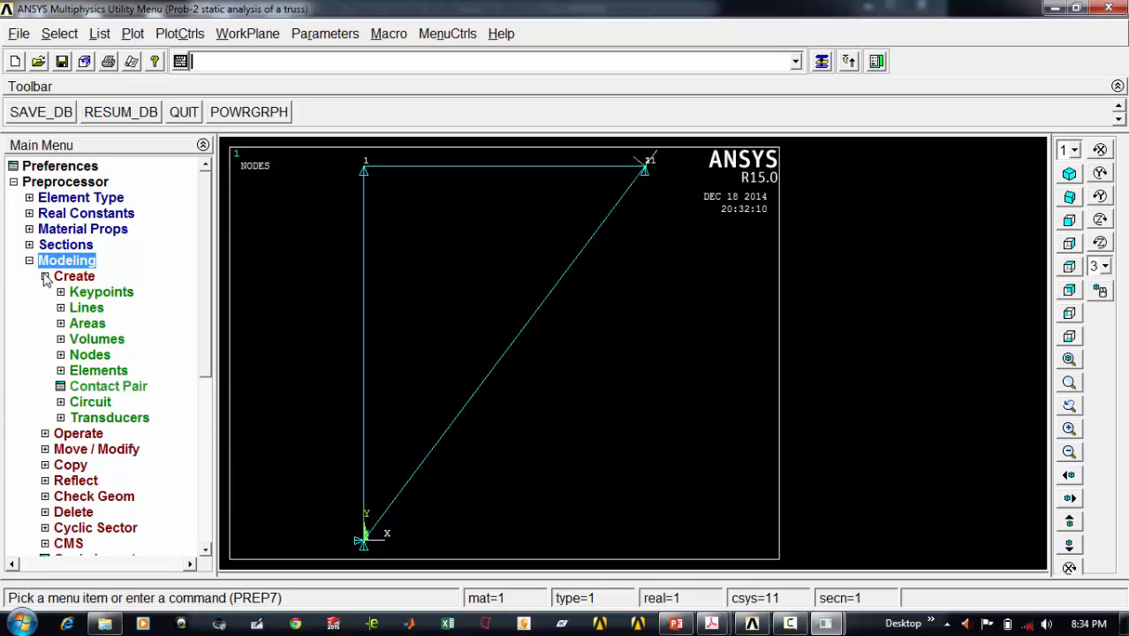
click(44, 276)
click(45, 309)
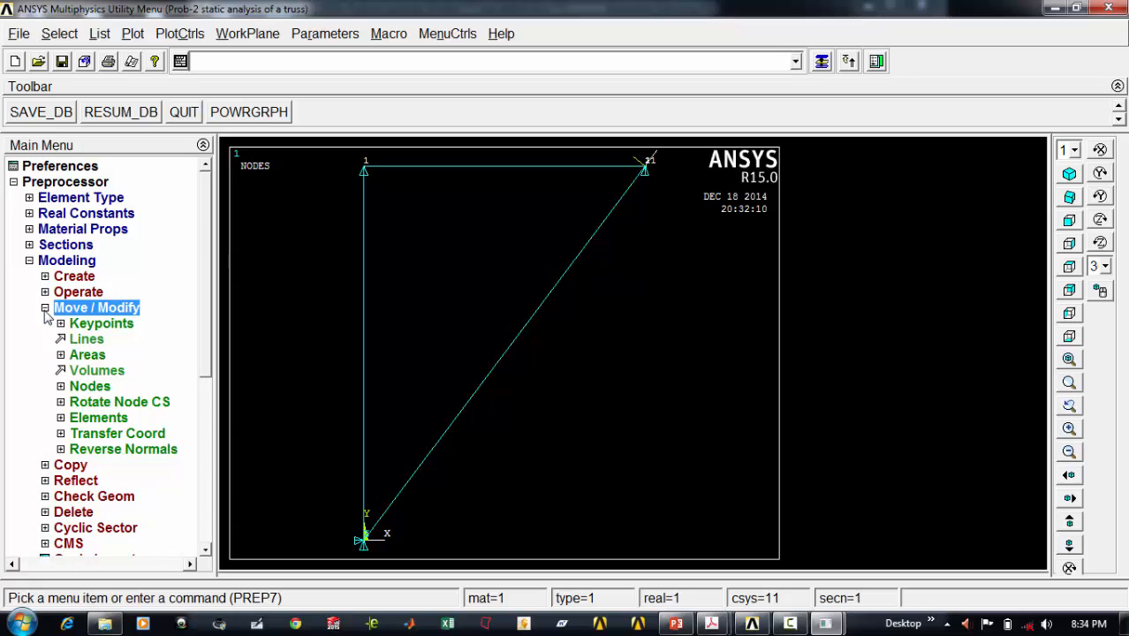
click(65, 403)
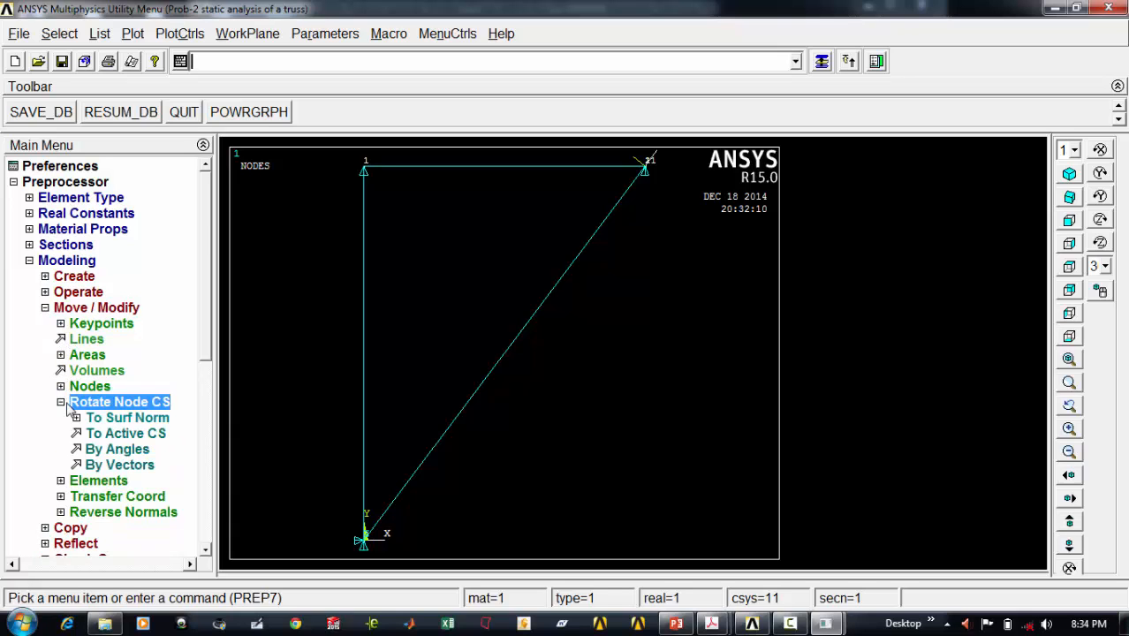
click(126, 435)
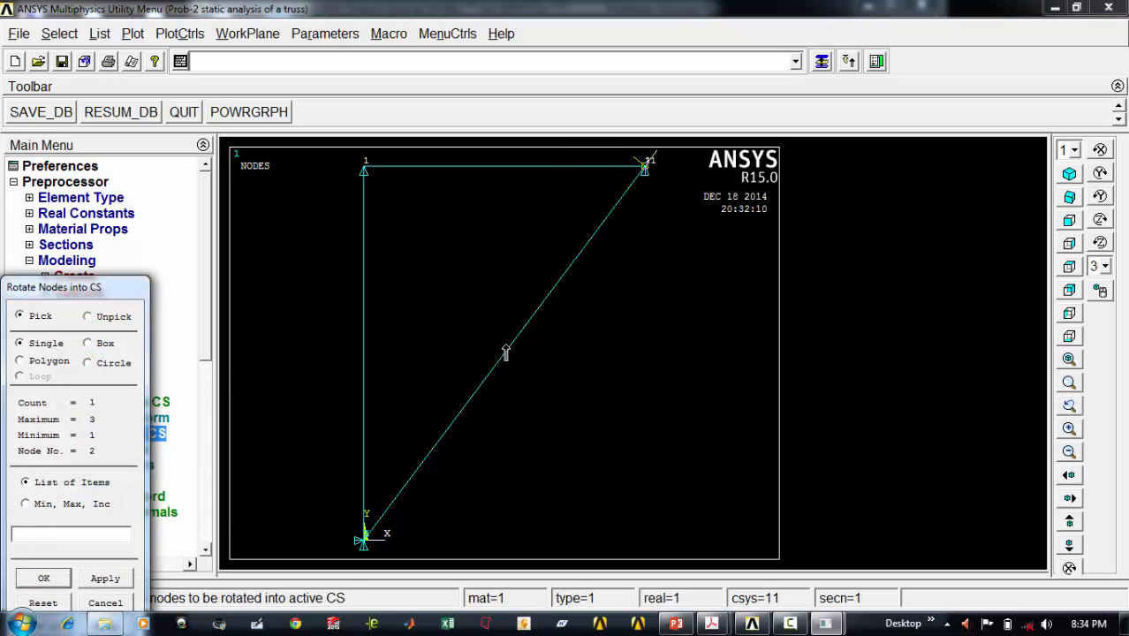
click(24, 579)
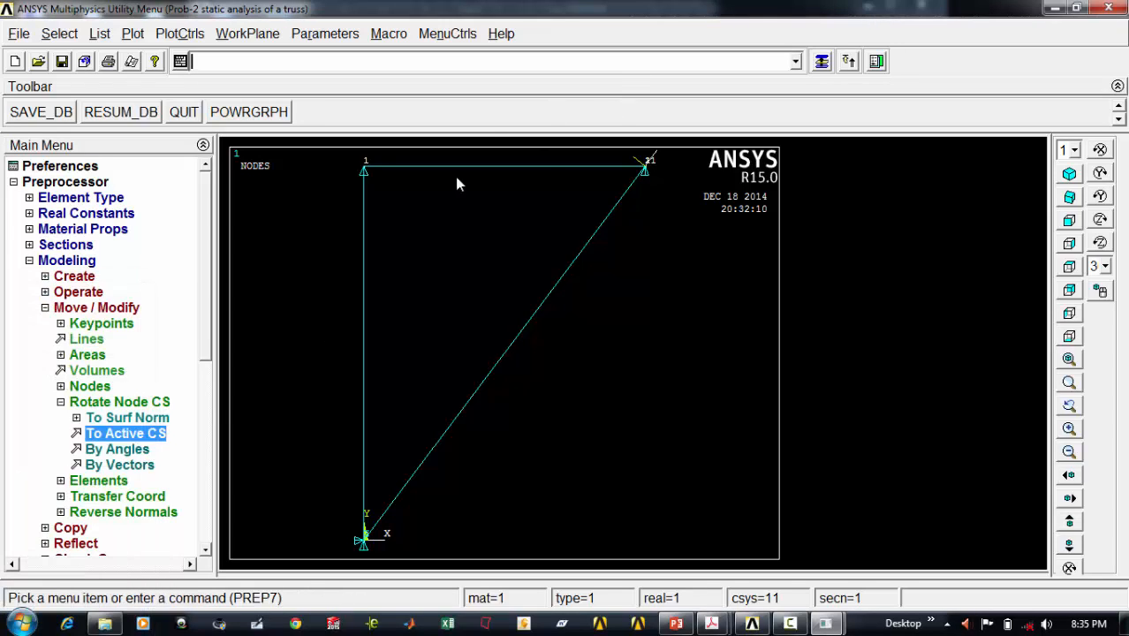
right_click(395, 260)
click(423, 269)
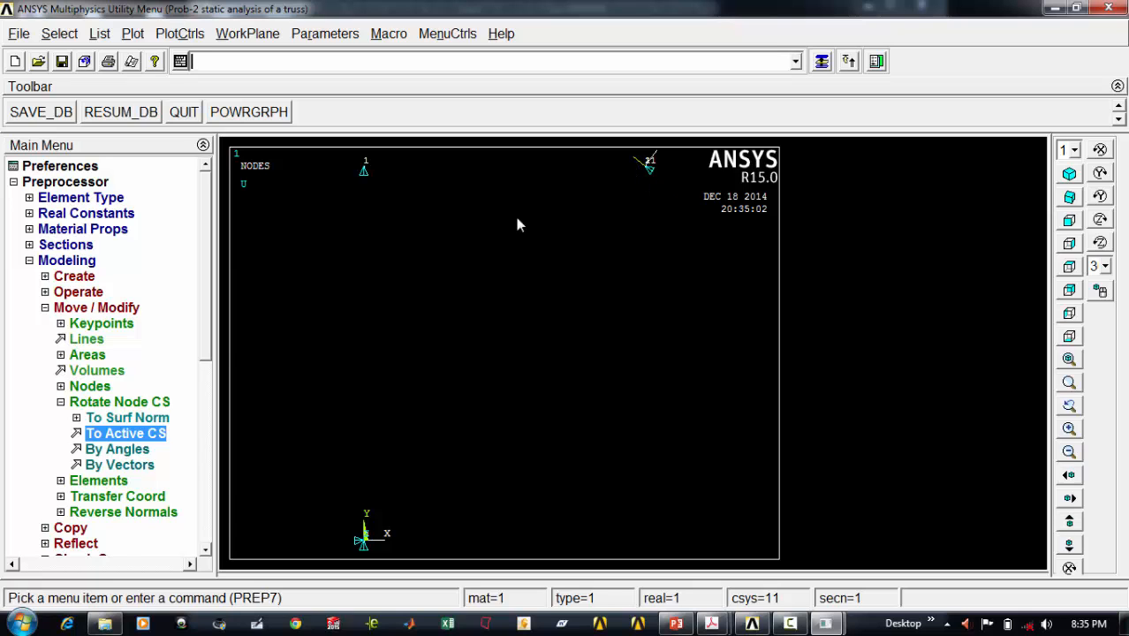
Step: Apply a structural force on node 1 in the FX direction with a constant value of 100e3
click(45, 307)
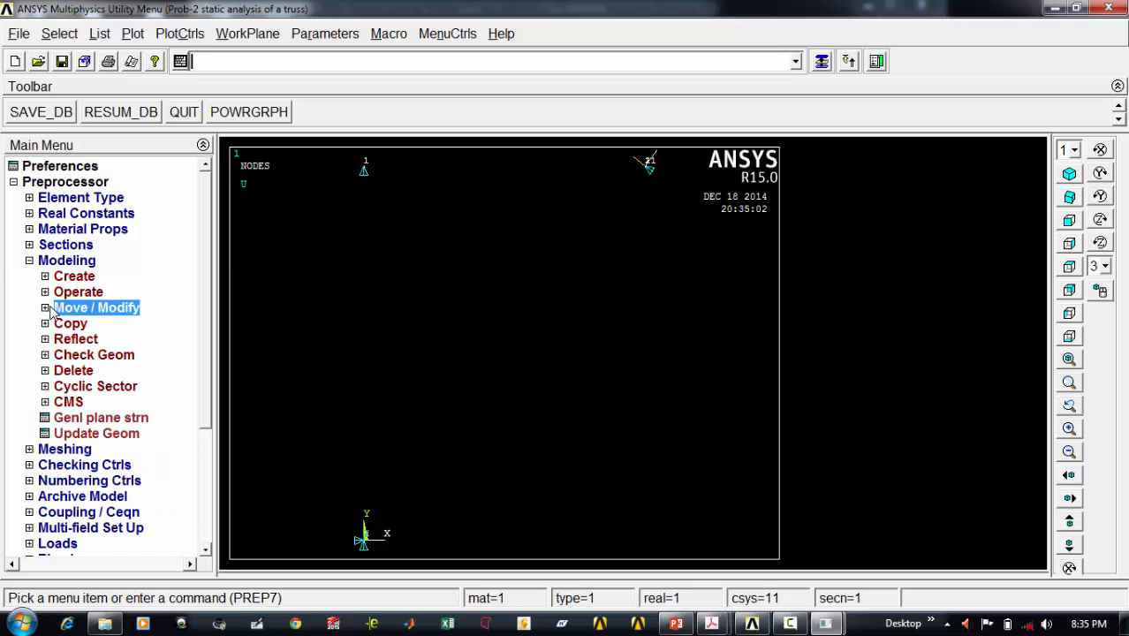
click(30, 261)
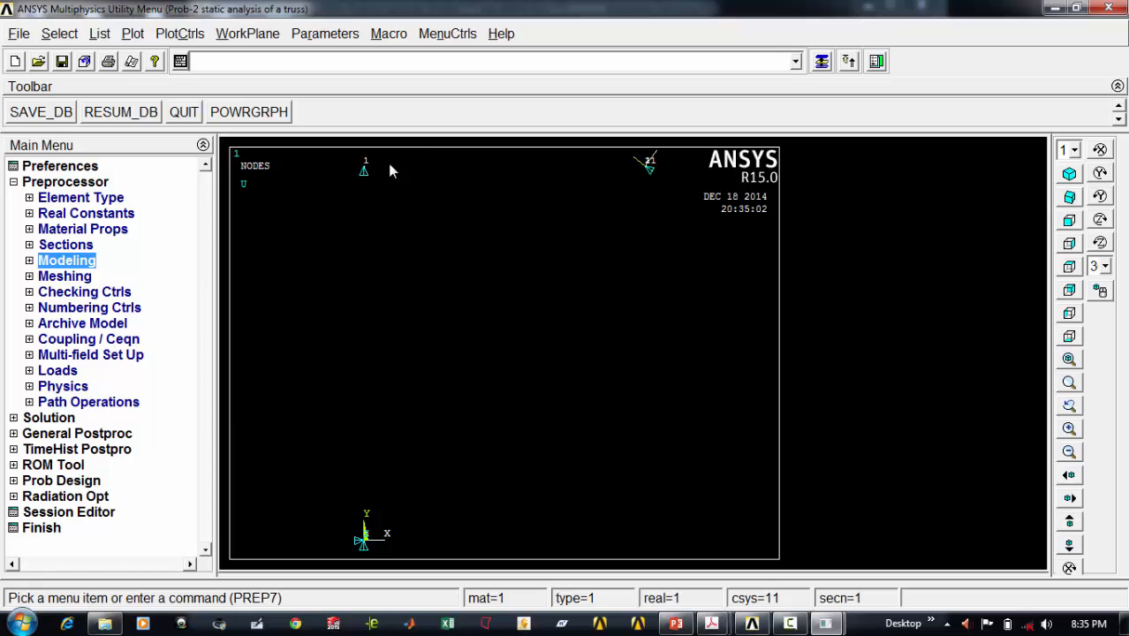
click(40, 373)
click(40, 375)
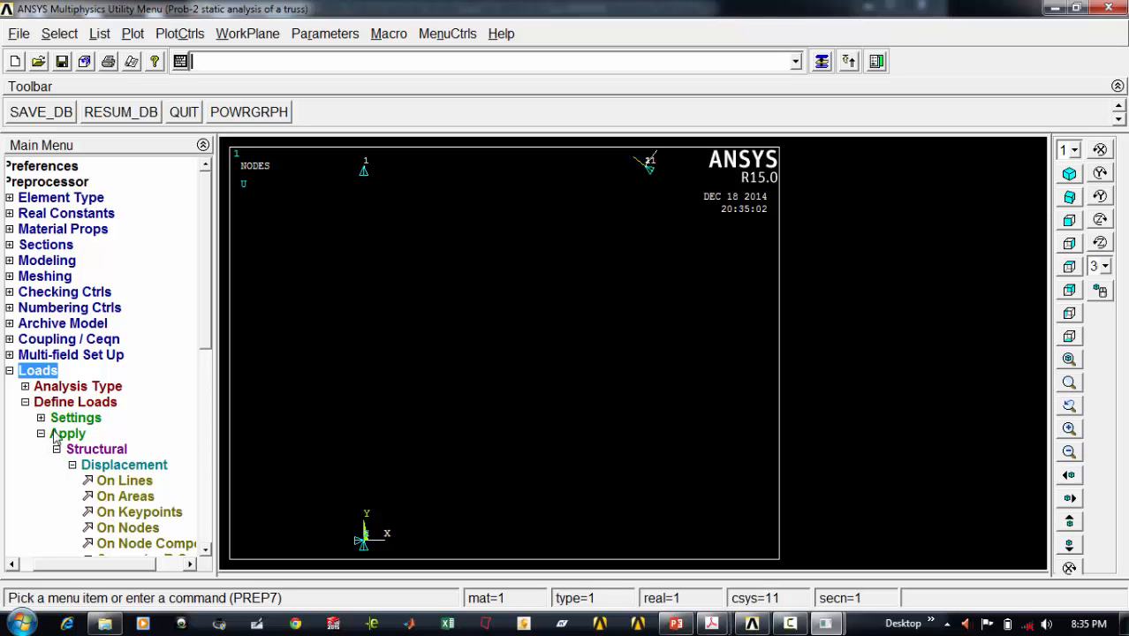
click(73, 465)
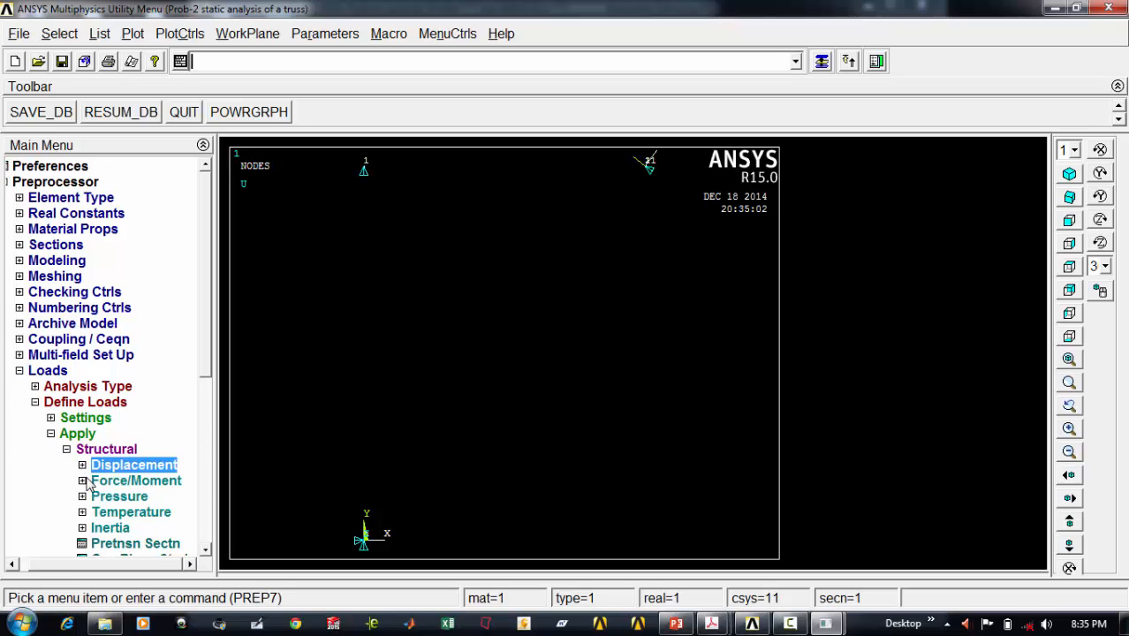
click(95, 482)
click(83, 513)
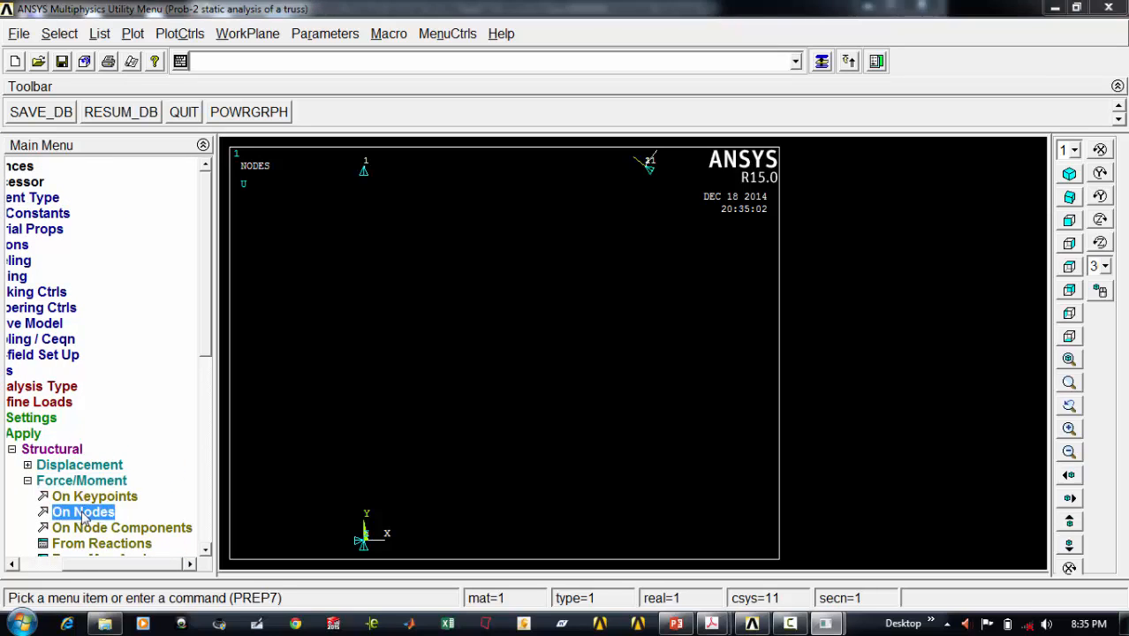
click(362, 170)
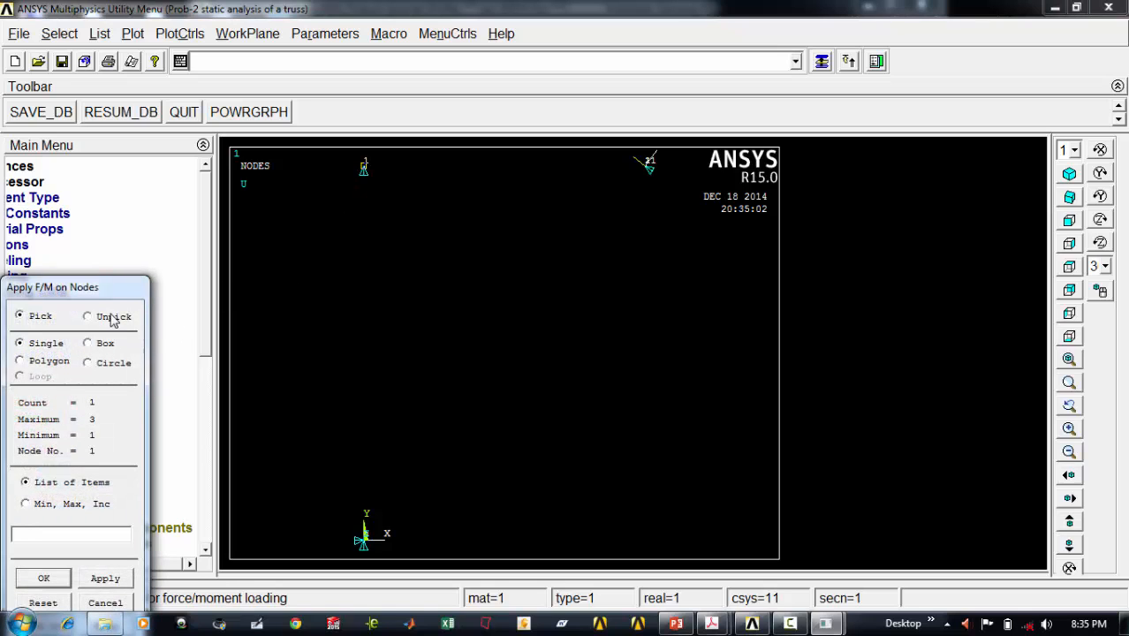
drag(111, 289, 110, 183)
click(44, 472)
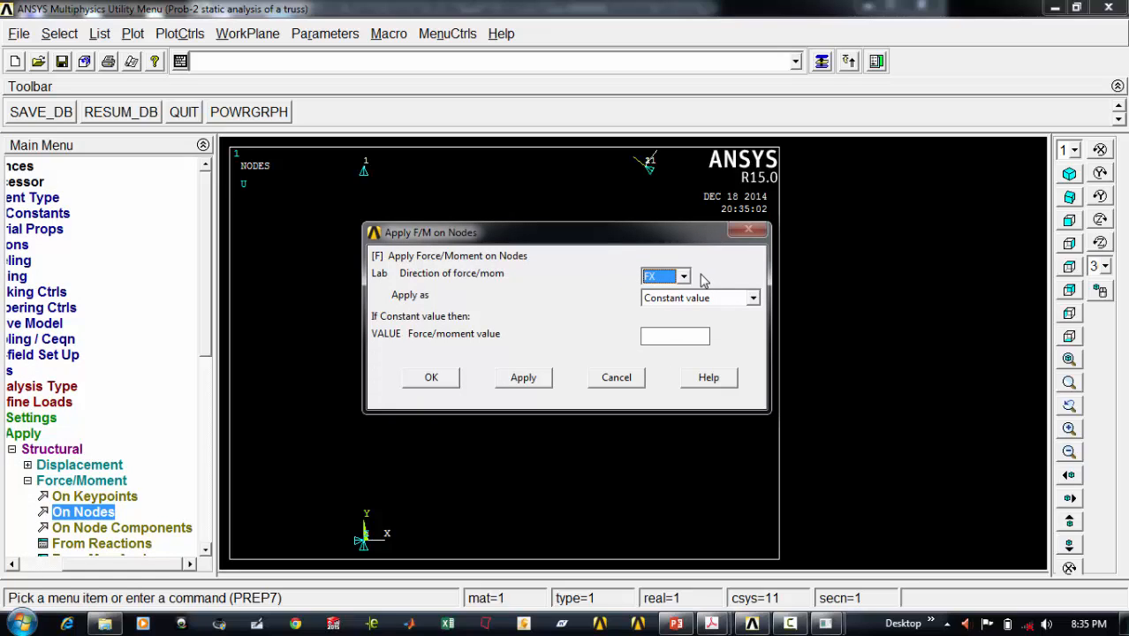
click(677, 338)
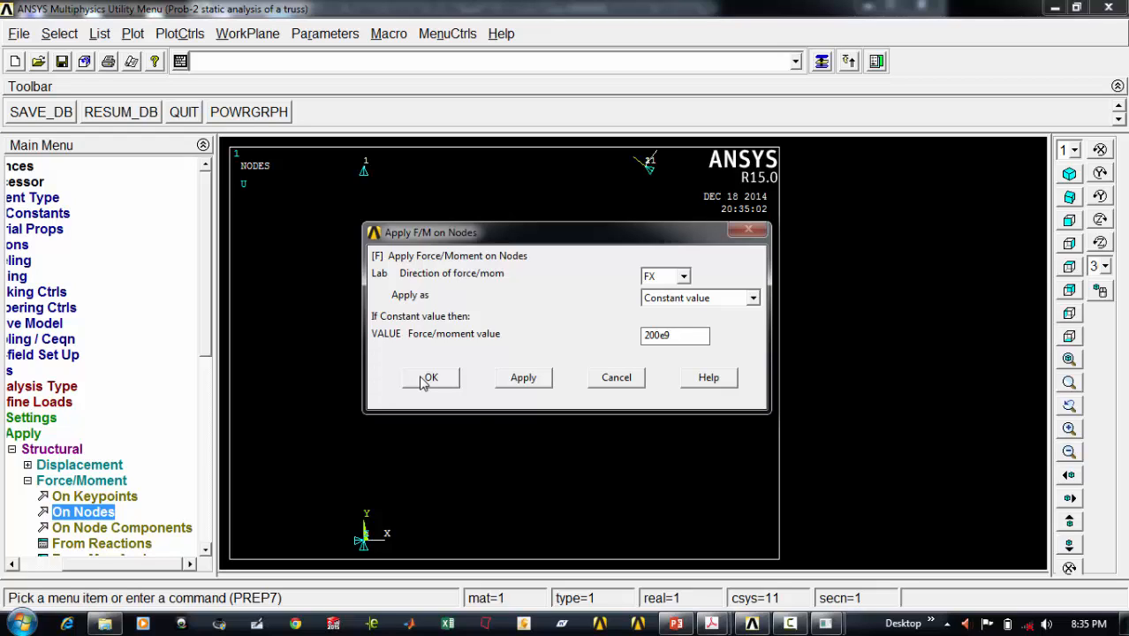
drag(676, 337, 578, 336)
text(100e3)
drag(474, 239, 474, 207)
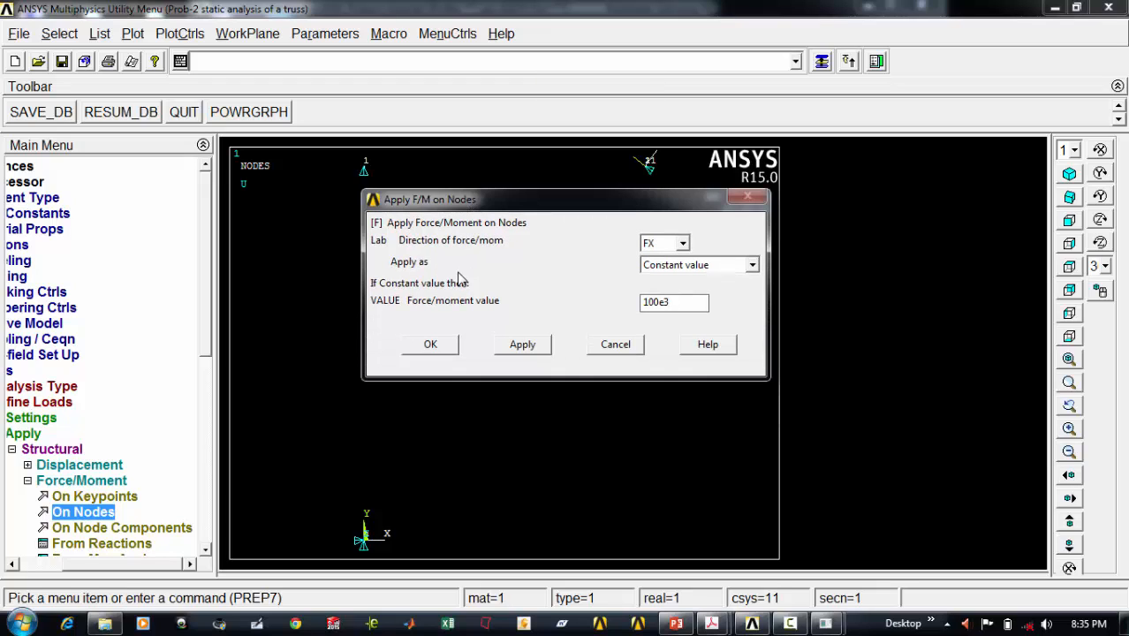
click(430, 343)
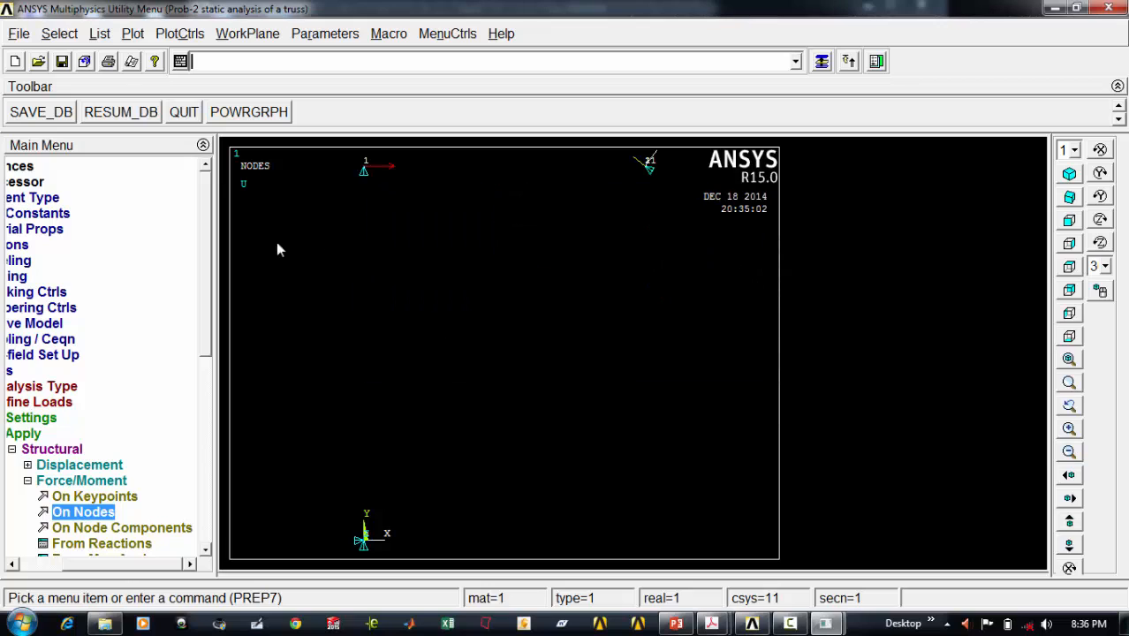
Step: Solve the current load step and close the solution note and status windows
click(119, 565)
click(42, 372)
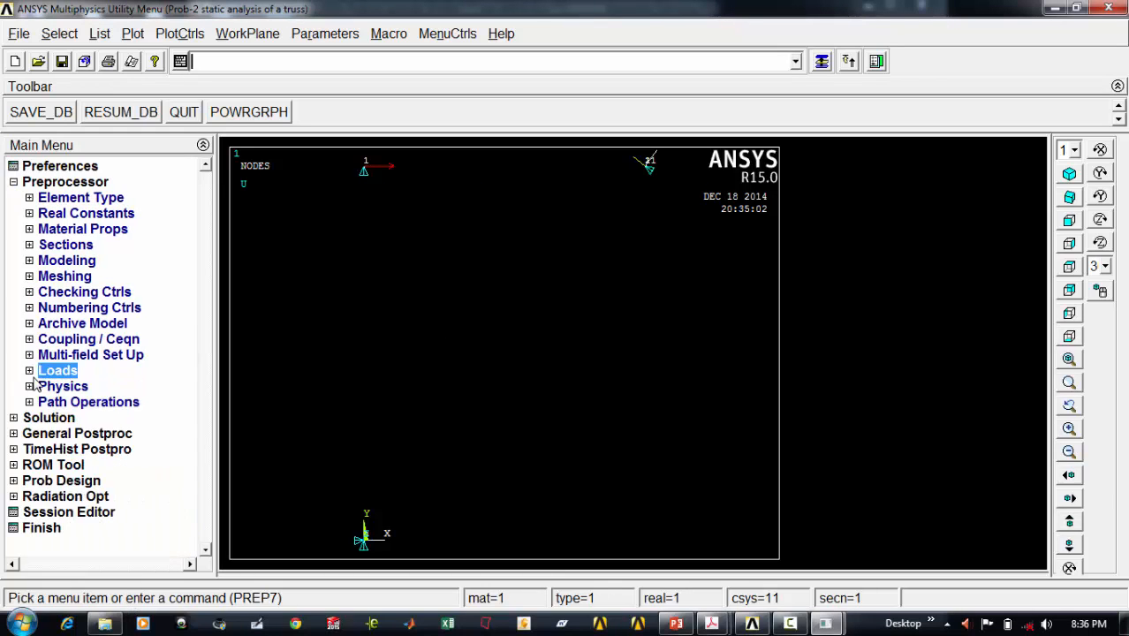
click(22, 419)
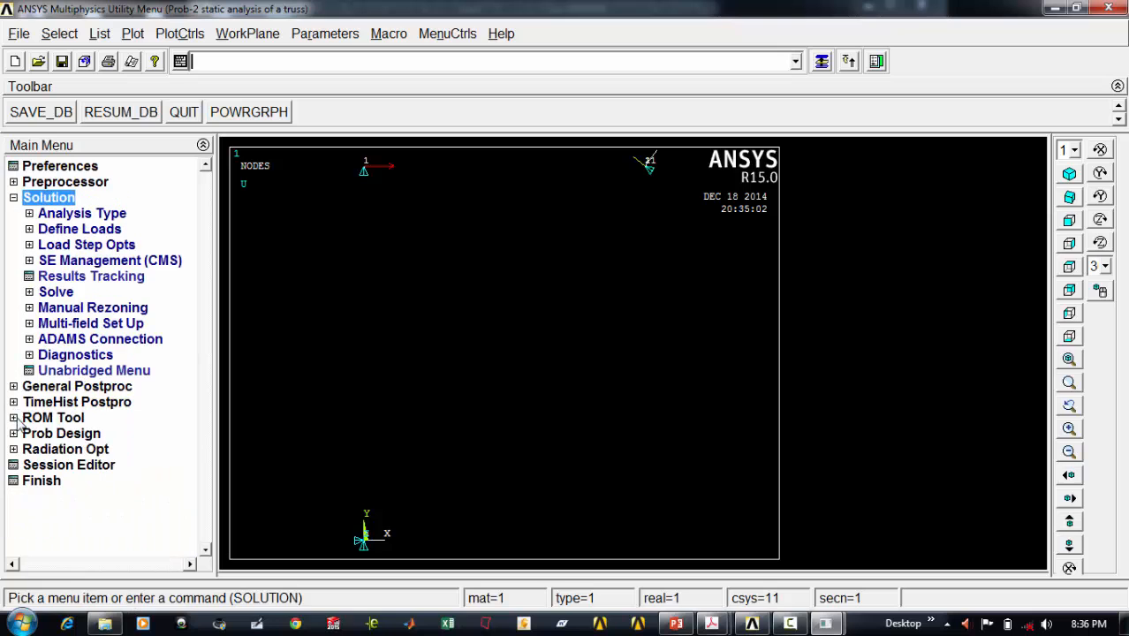
click(53, 293)
click(63, 310)
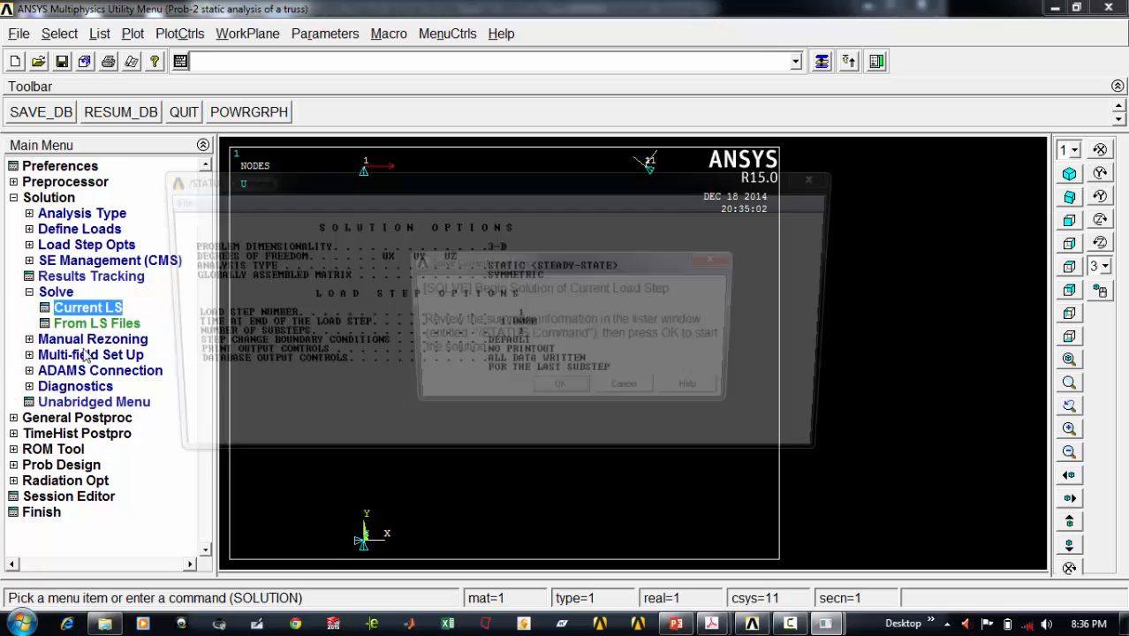
click(559, 391)
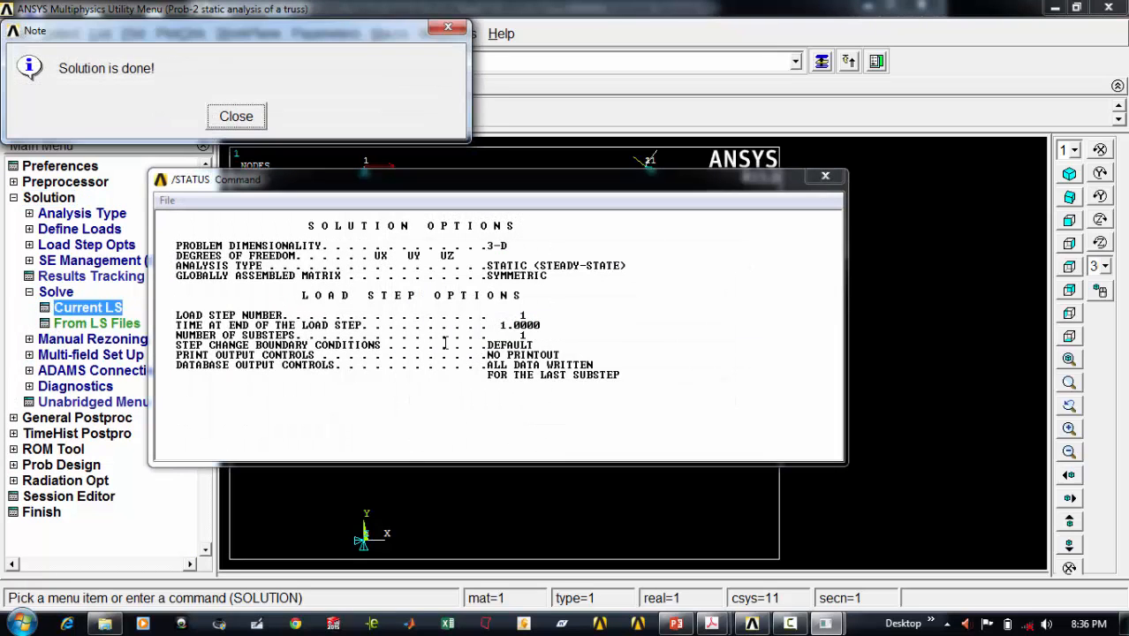
click(237, 116)
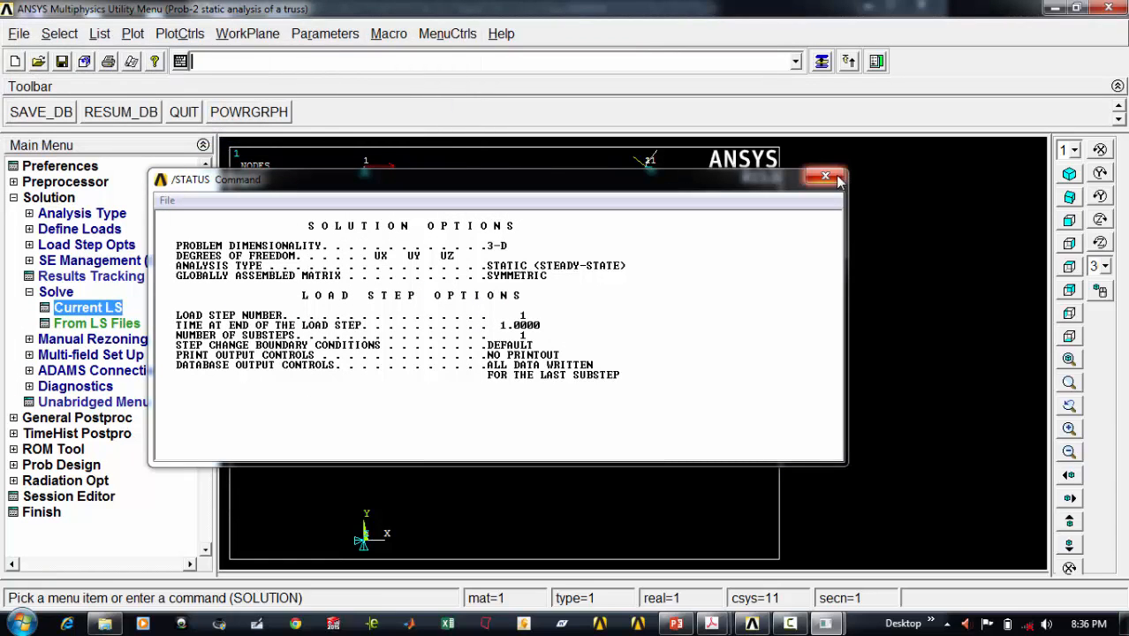
click(826, 176)
Step: List the reaction solution for all items, review the forces at the nodes, and close the listing
click(88, 418)
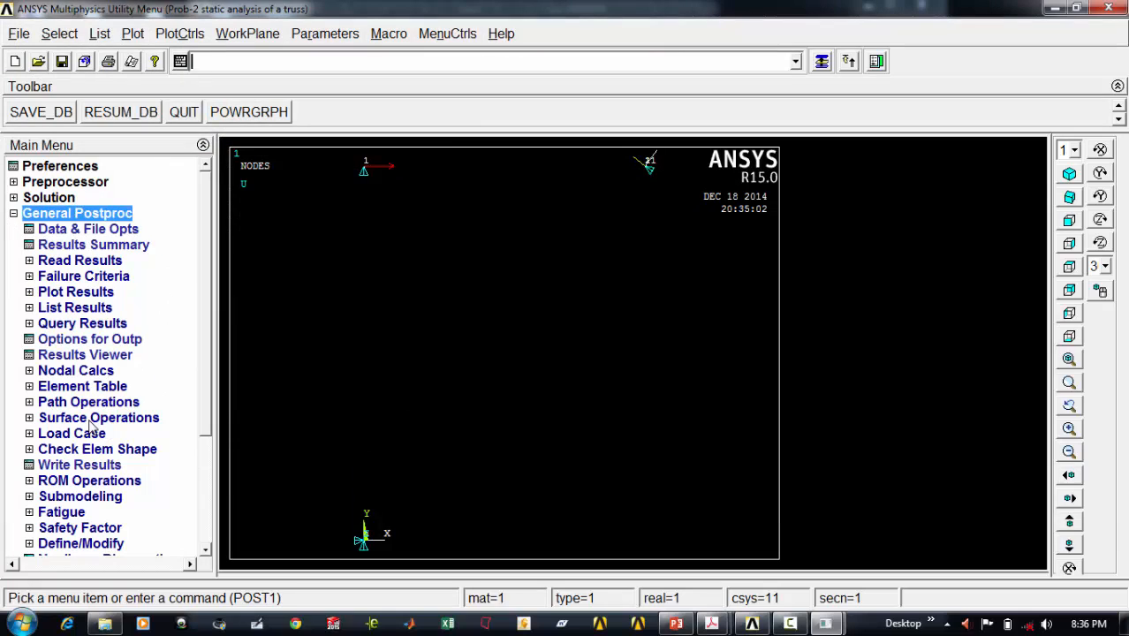
click(30, 307)
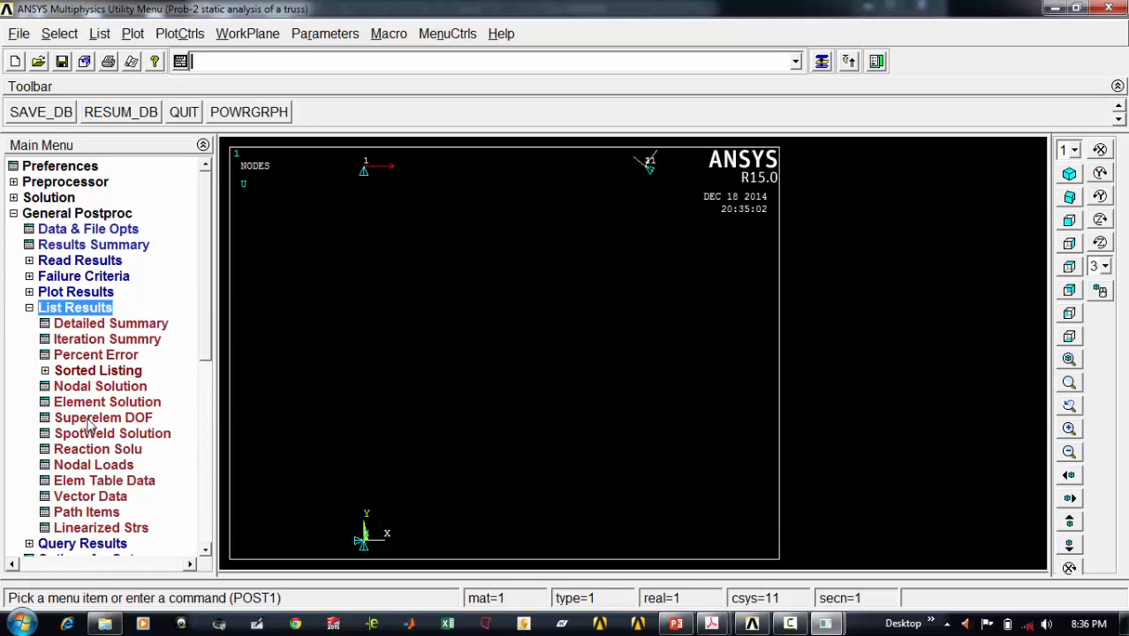
click(94, 450)
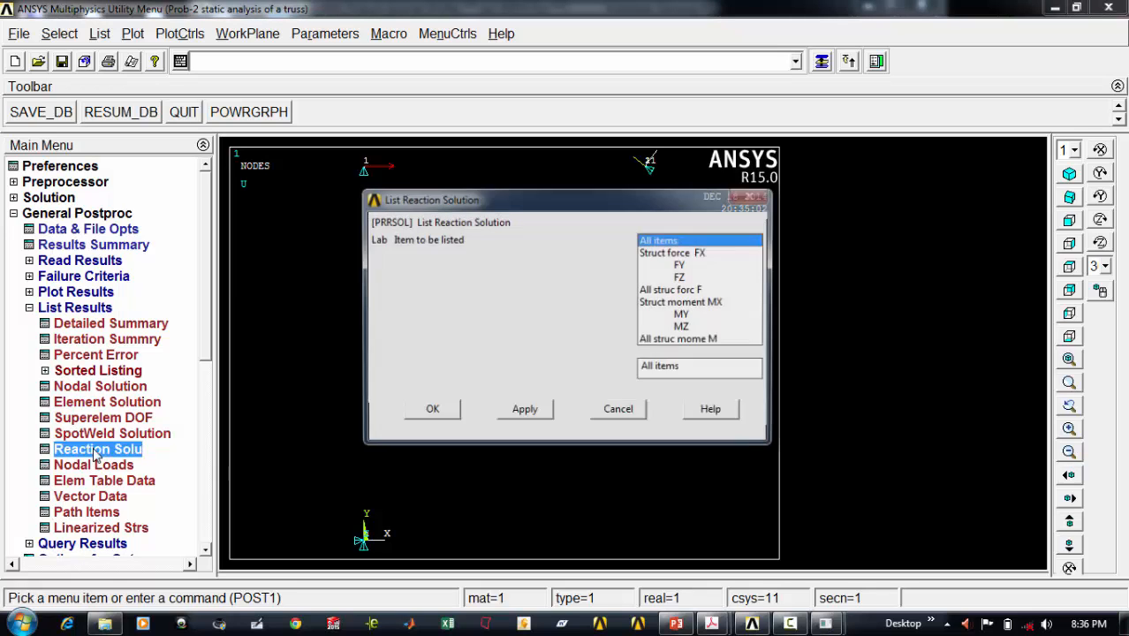
click(425, 414)
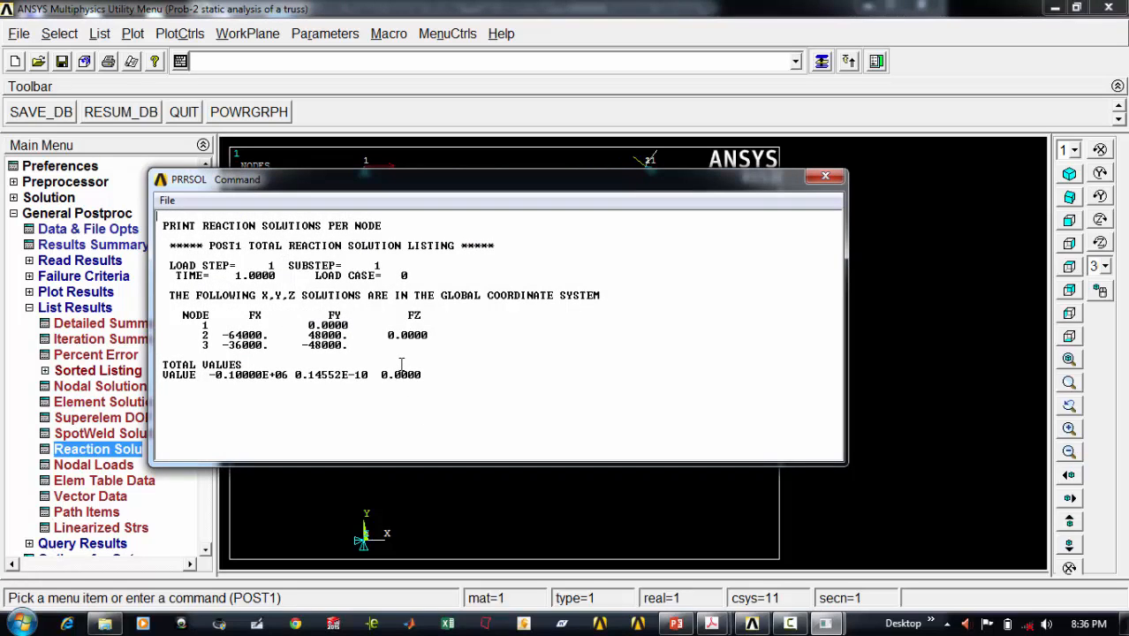
click(417, 455)
drag(327, 183, 304, 263)
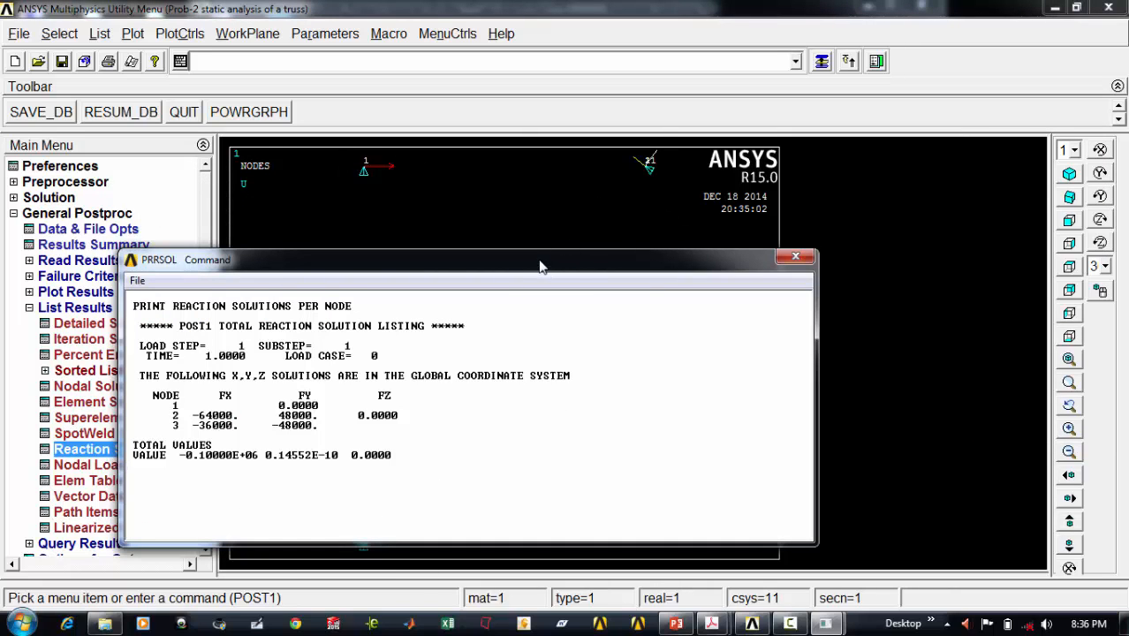
drag(538, 262, 550, 148)
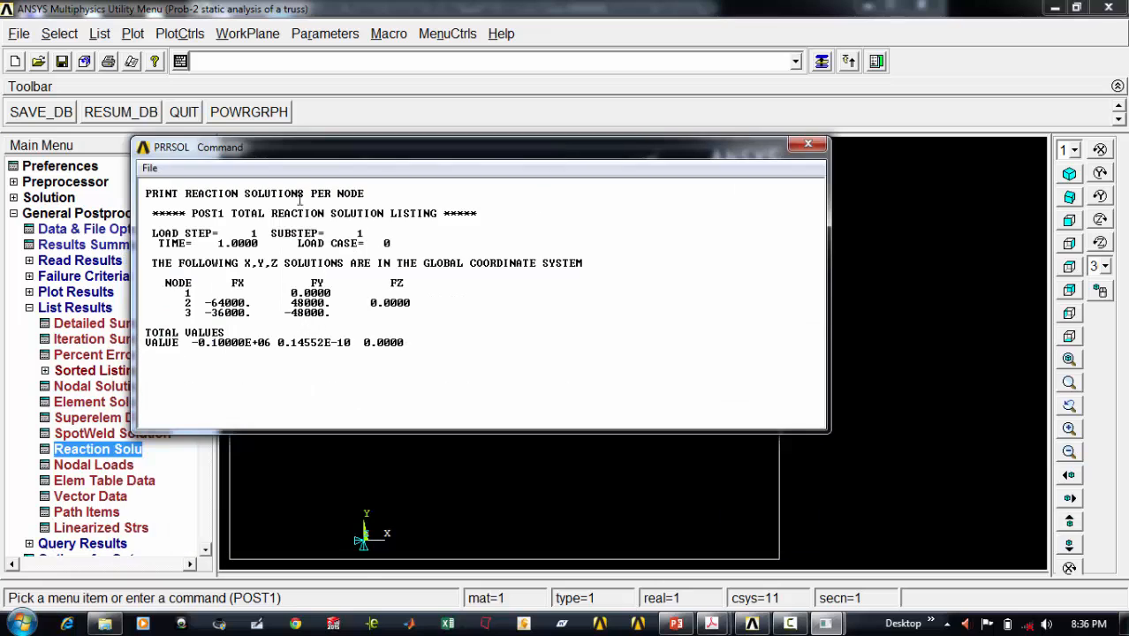
click(808, 145)
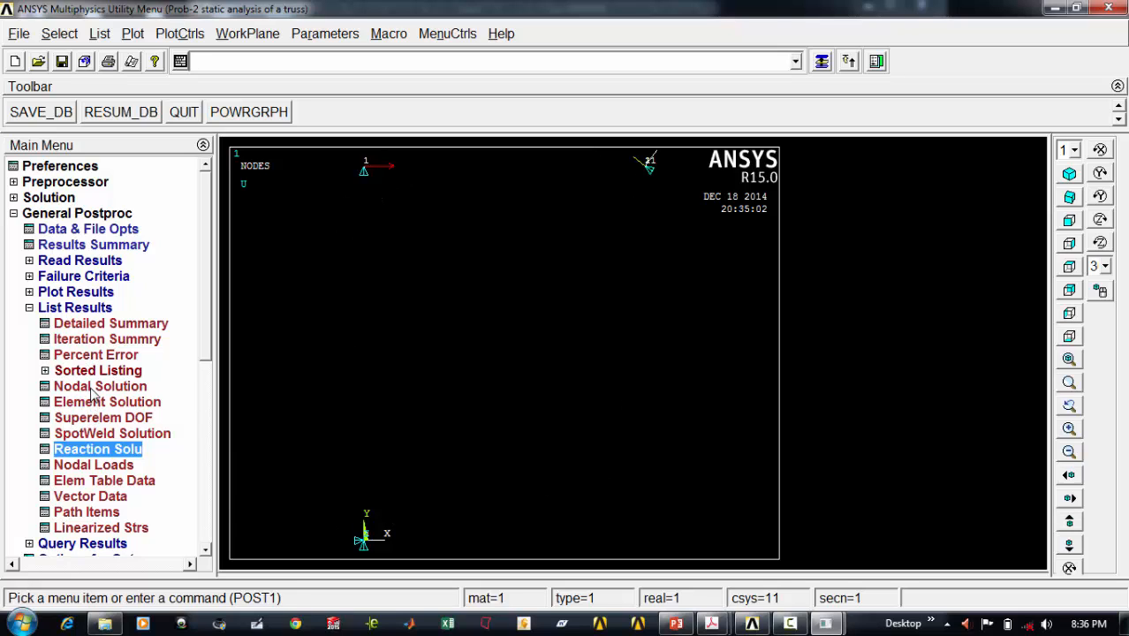
Step: List the element solution for the X-component of stress in the truss members
click(30, 307)
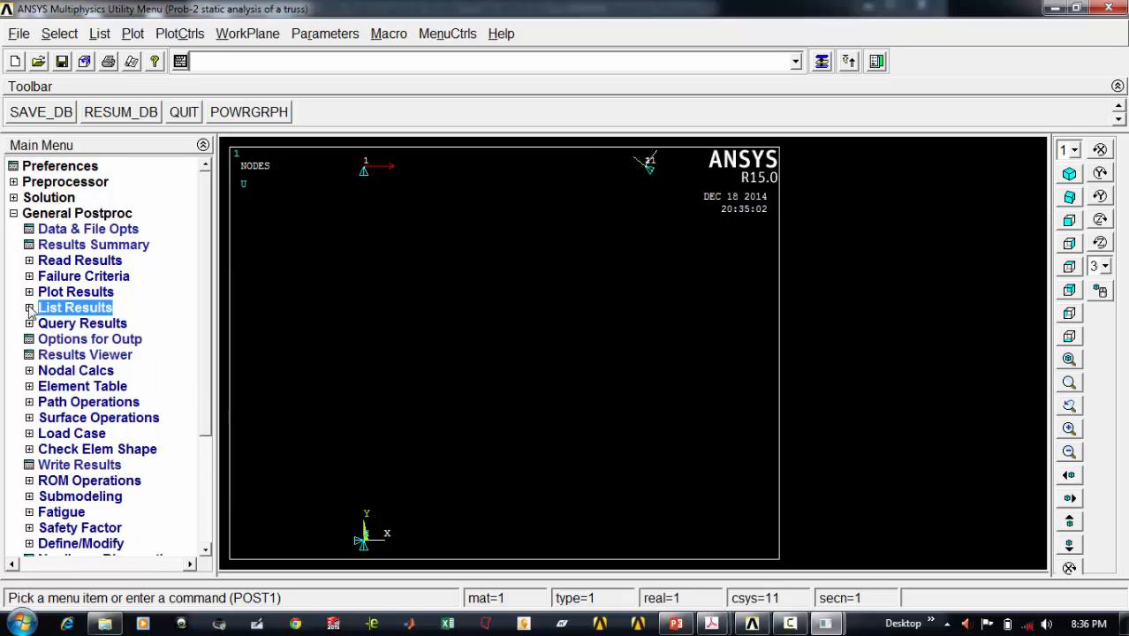
click(29, 307)
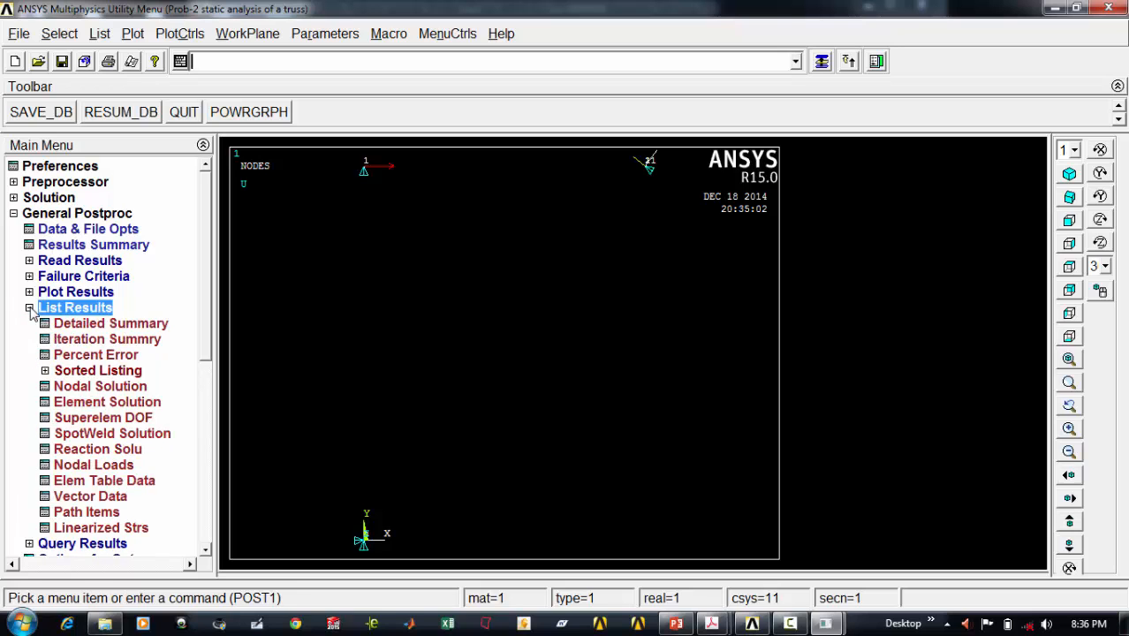
click(117, 406)
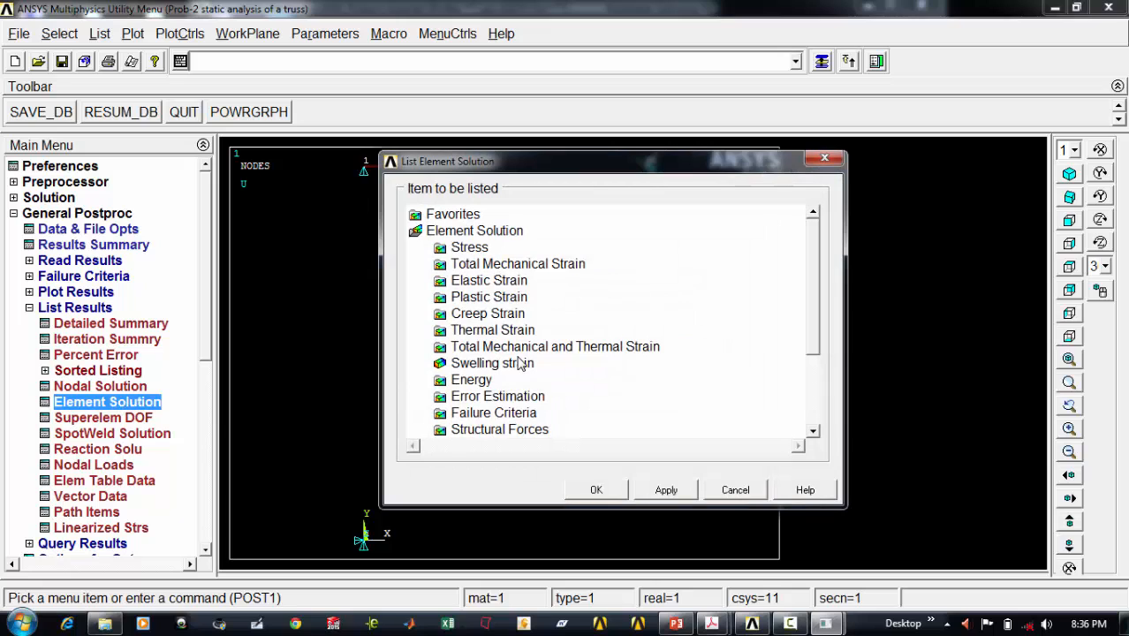
click(473, 251)
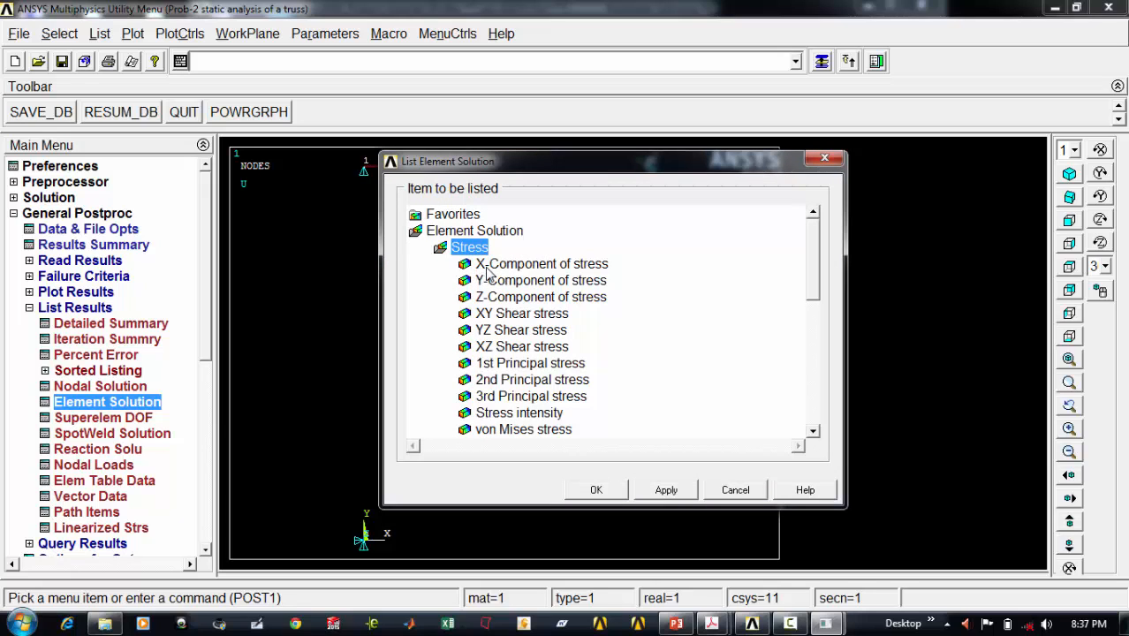
click(490, 266)
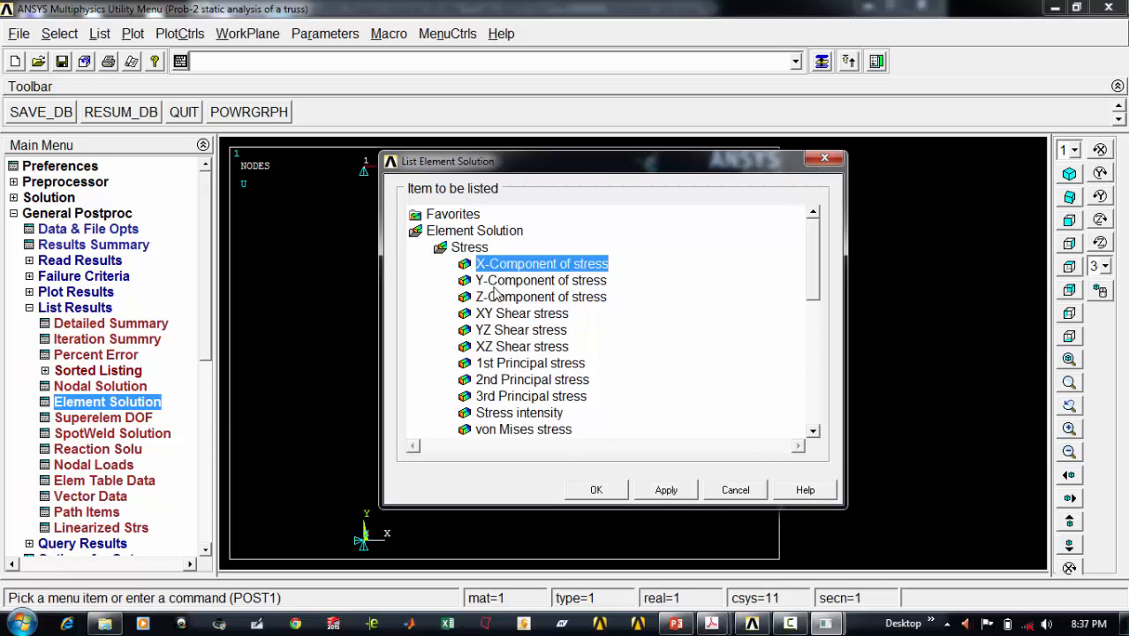
click(594, 493)
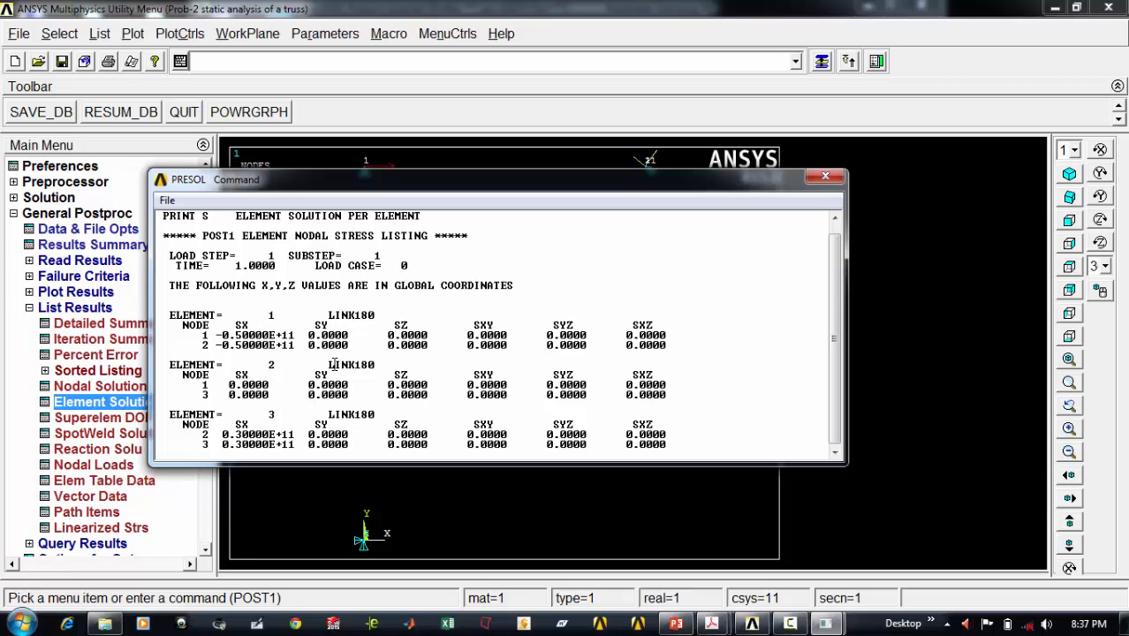
Step: Close the stress listing, list the nodal solution for the X-component of displacement, and close that listing after reviewing it
click(825, 176)
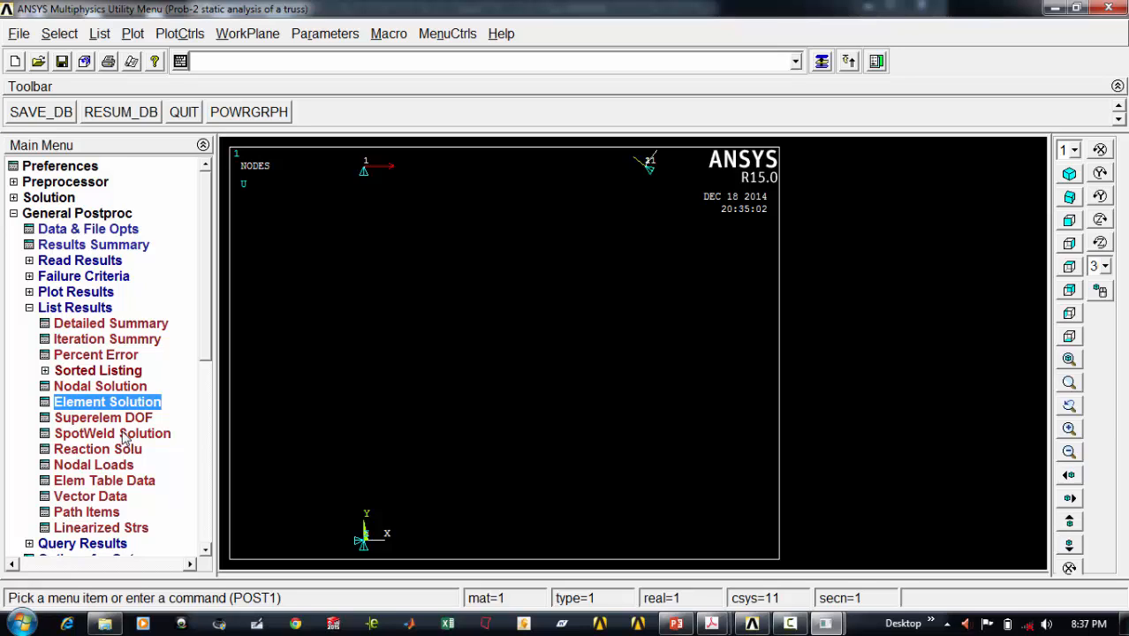
click(113, 388)
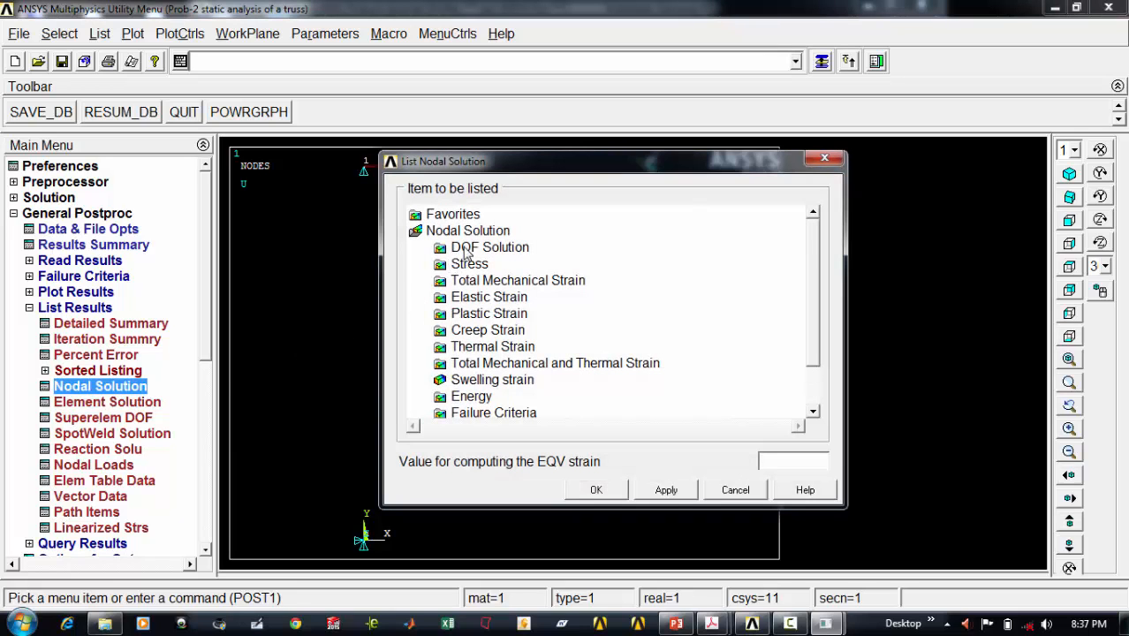
click(464, 249)
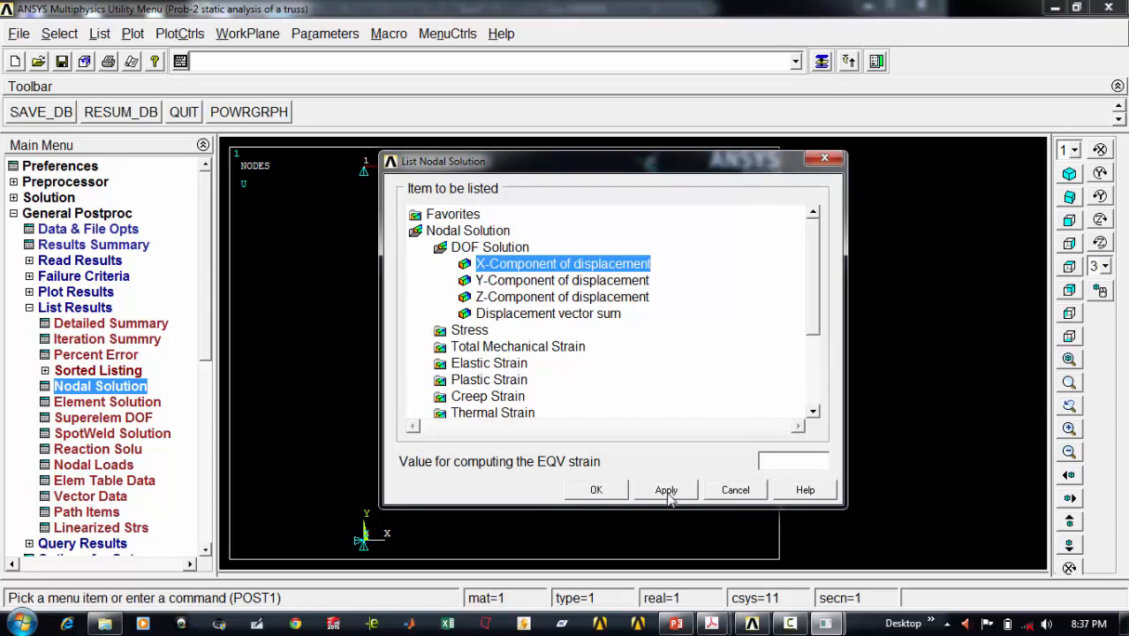
click(599, 490)
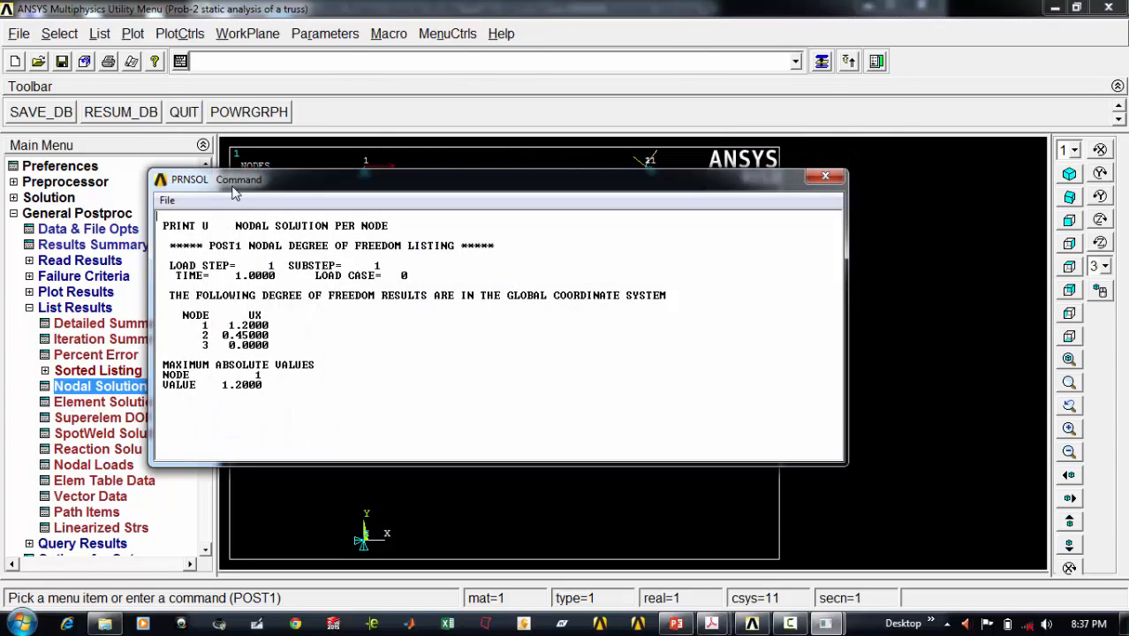
drag(232, 186, 286, 104)
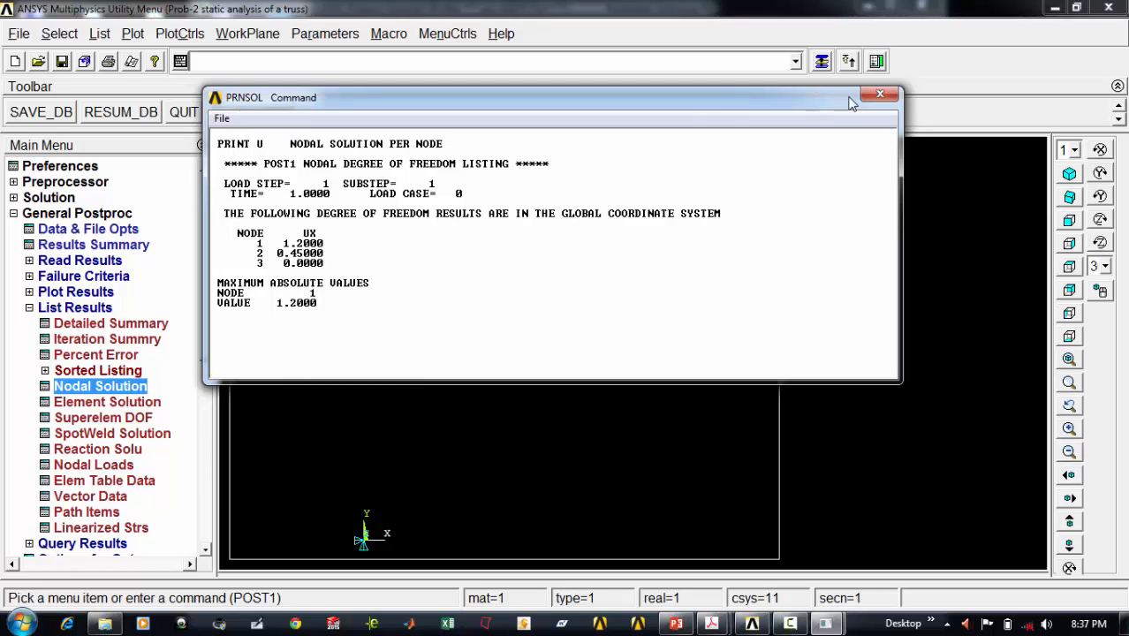
click(880, 94)
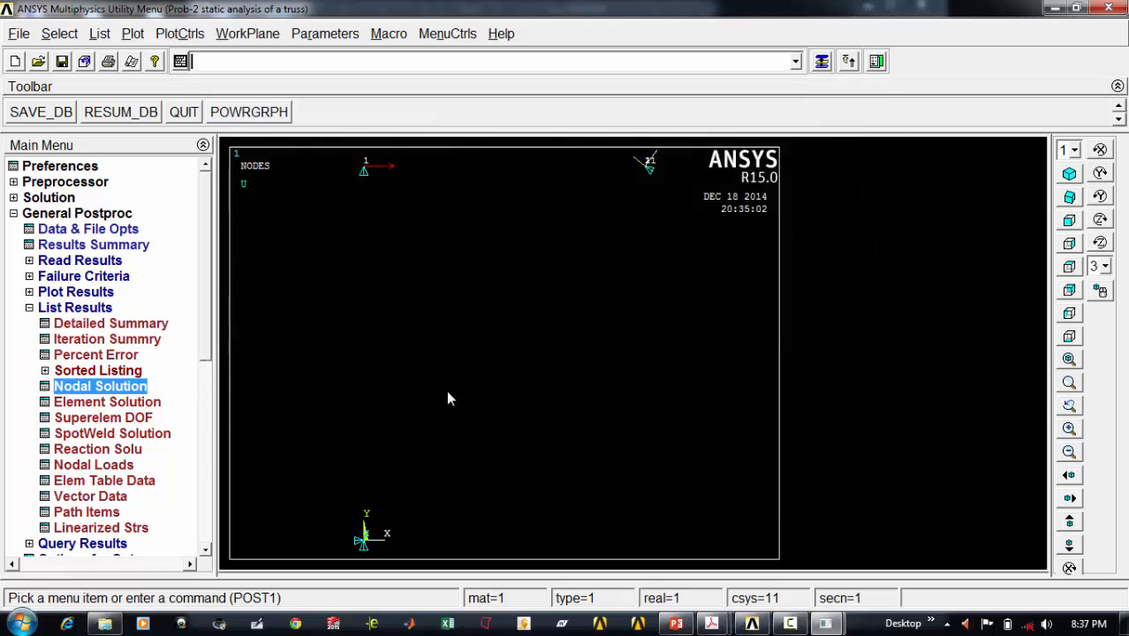
Step: List the nodal solution for the Y-component of displacement, review the nodal values, and close the listing
click(138, 389)
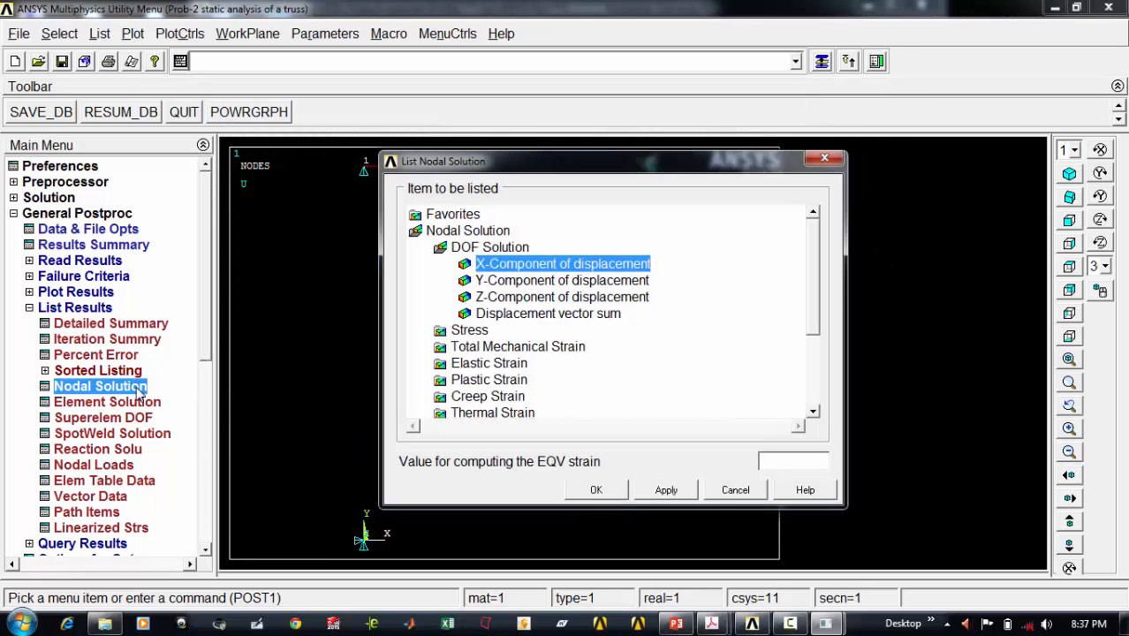
click(499, 281)
click(595, 489)
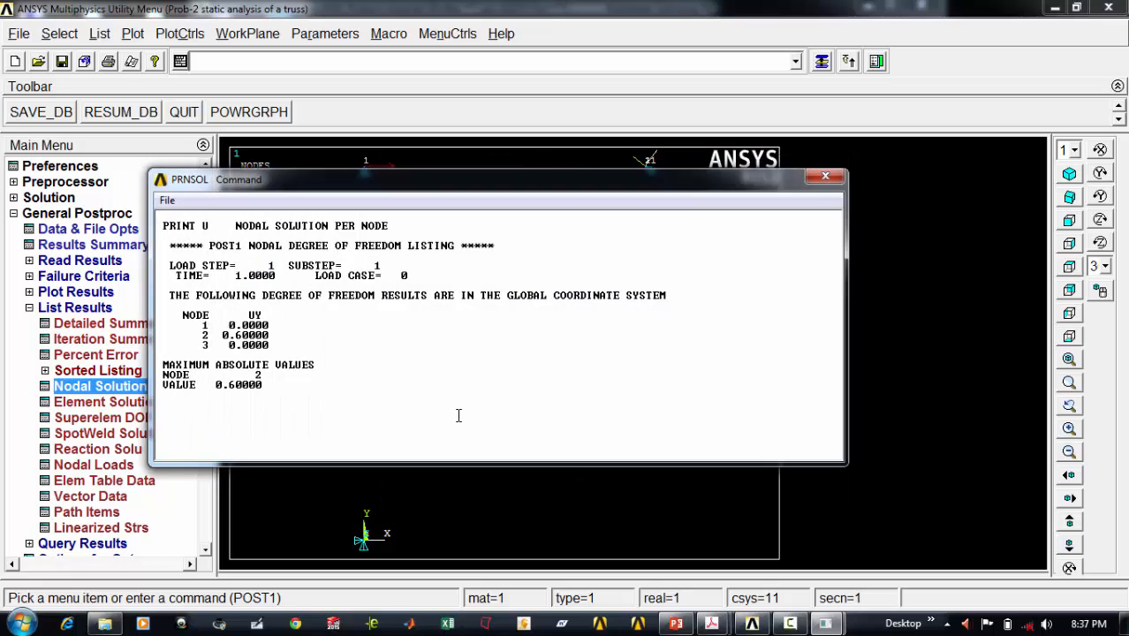
click(826, 176)
click(29, 308)
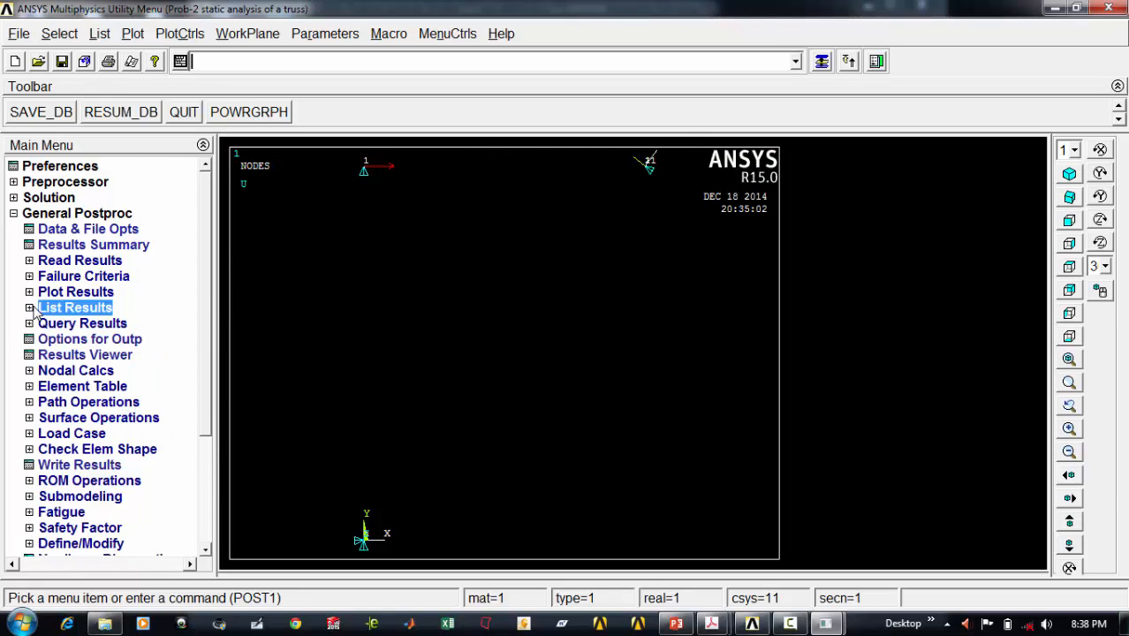
click(29, 308)
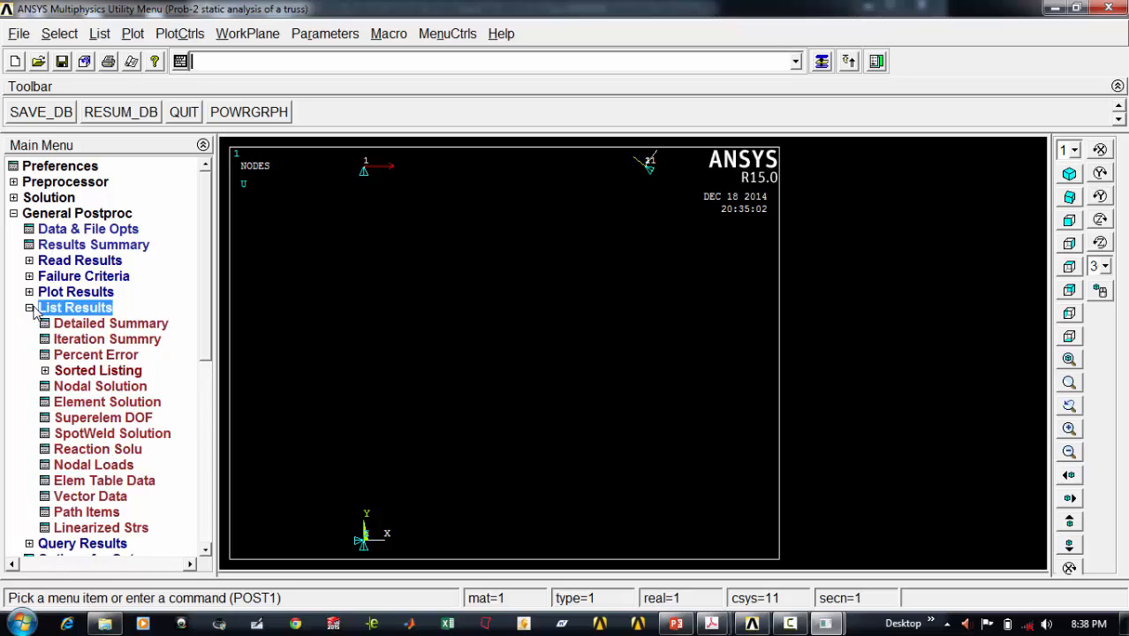
click(89, 389)
drag(466, 150, 704, 237)
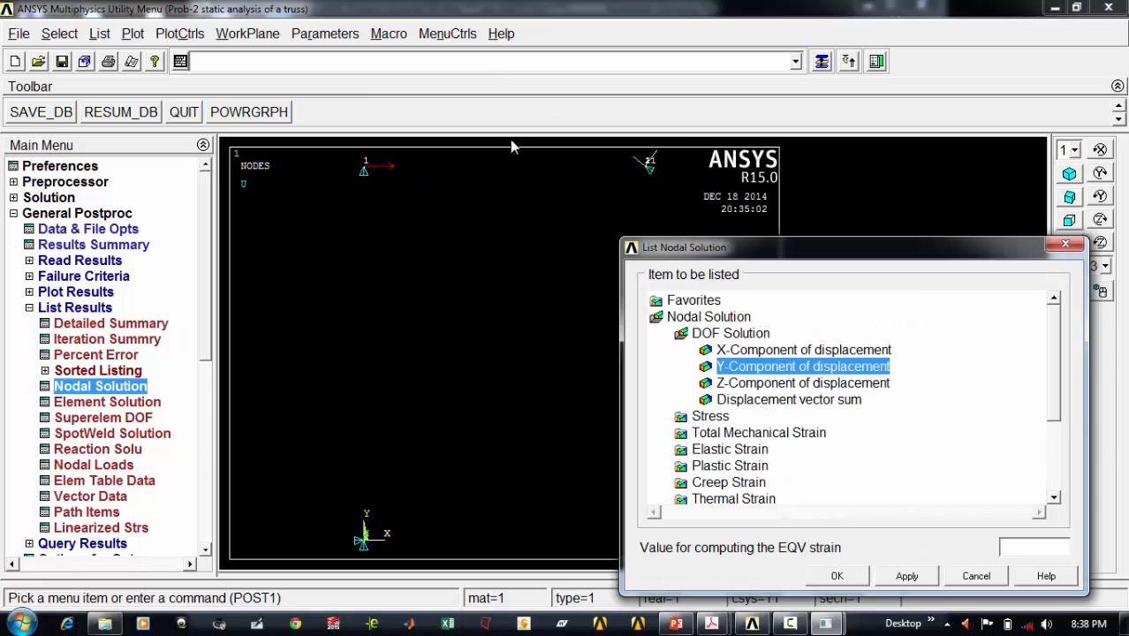
drag(656, 254, 415, 152)
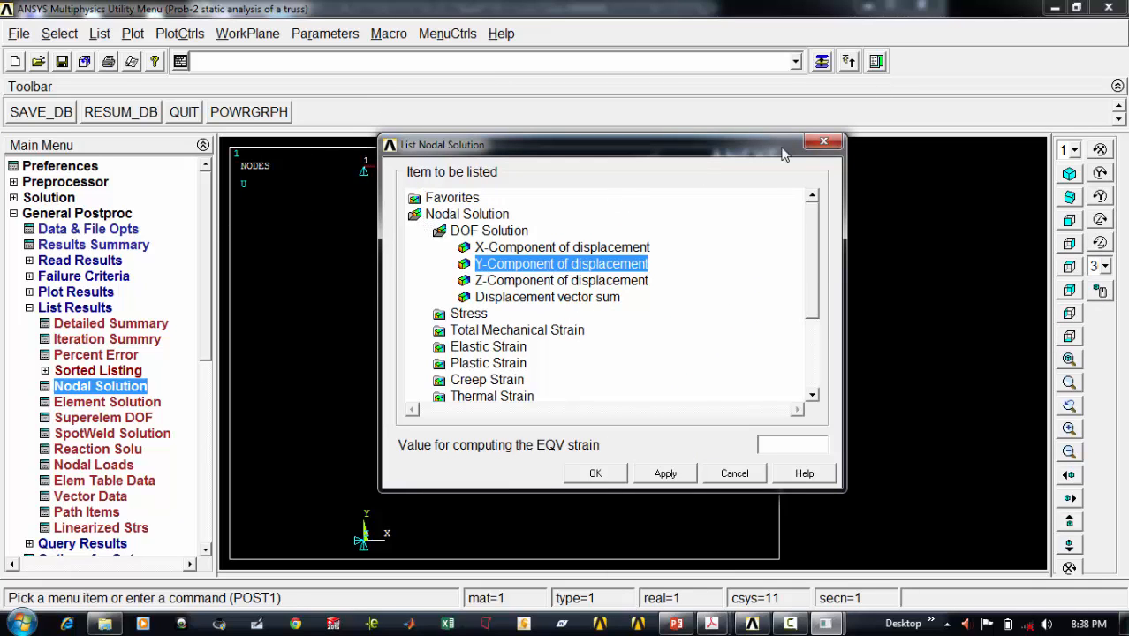
click(824, 143)
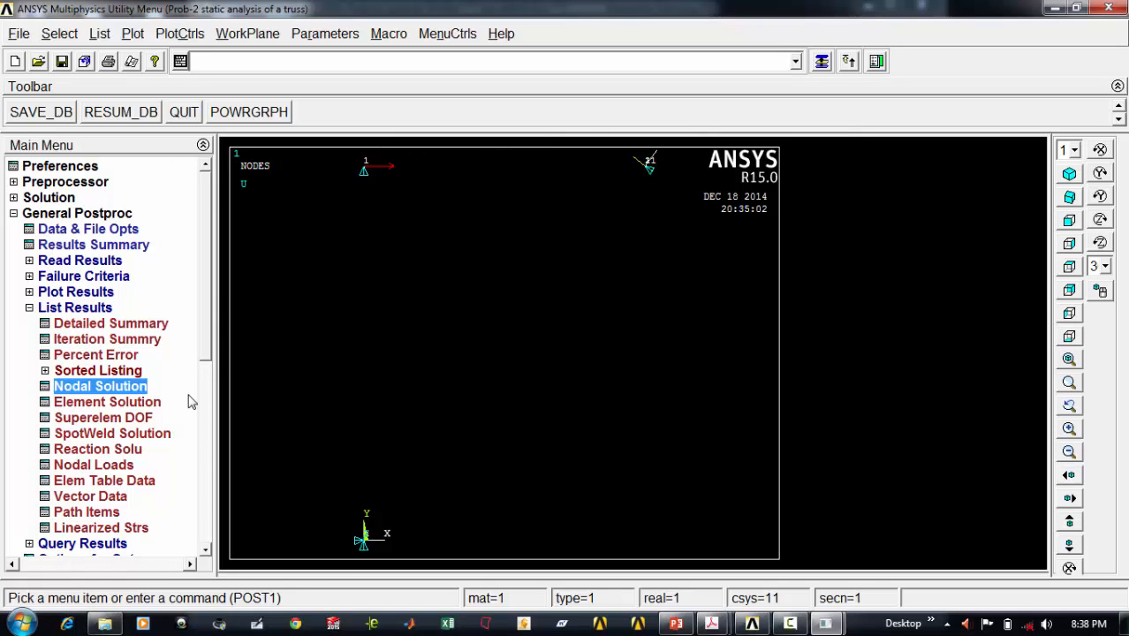
Step: List the element solution for von Mises stress, review the values for all three members, and close the listing
click(93, 404)
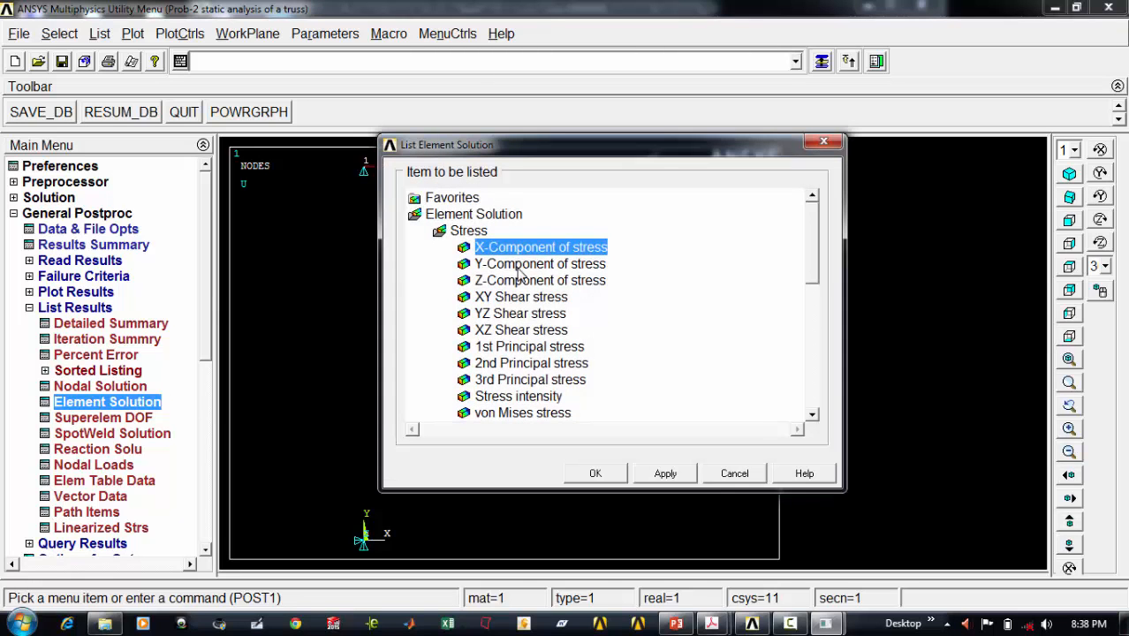
drag(808, 279, 813, 323)
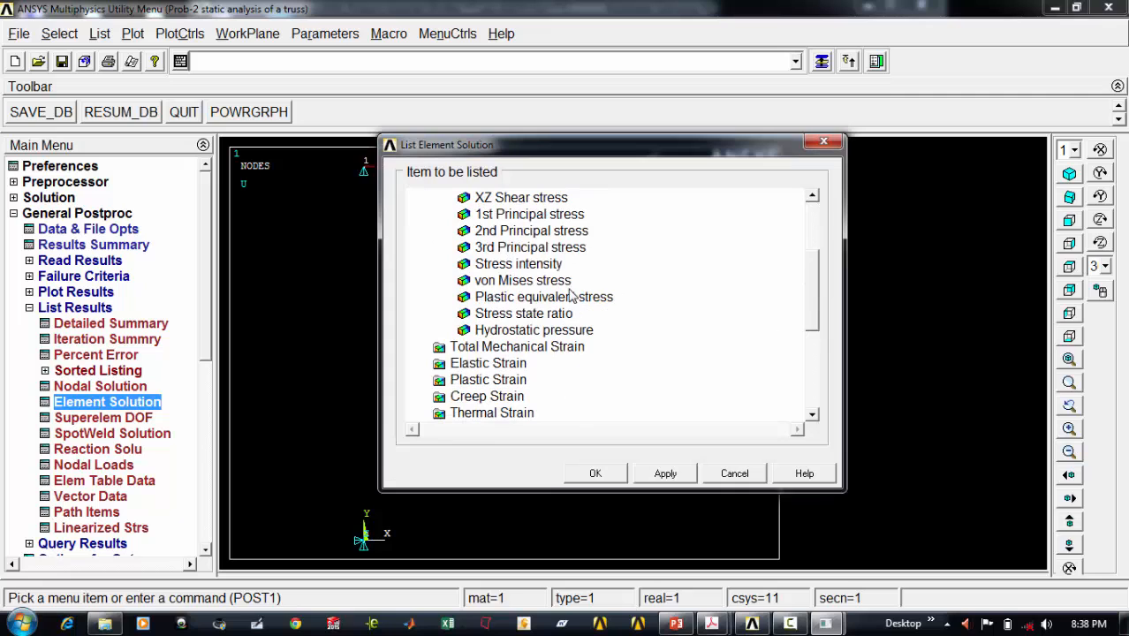
click(556, 282)
click(608, 474)
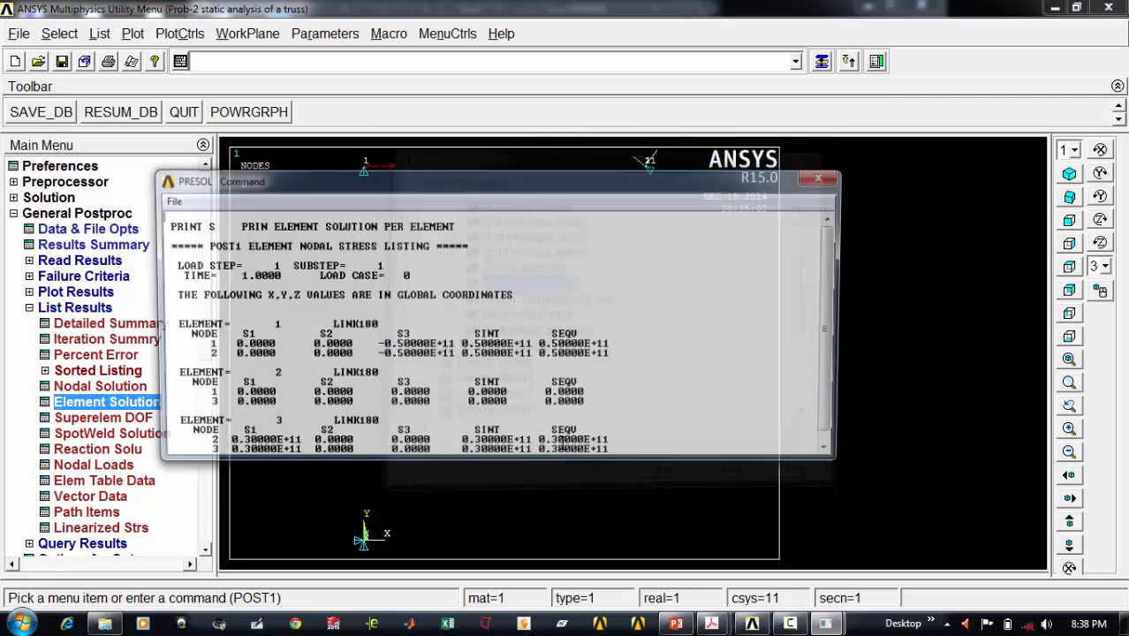
scroll(423, 378, down, 1)
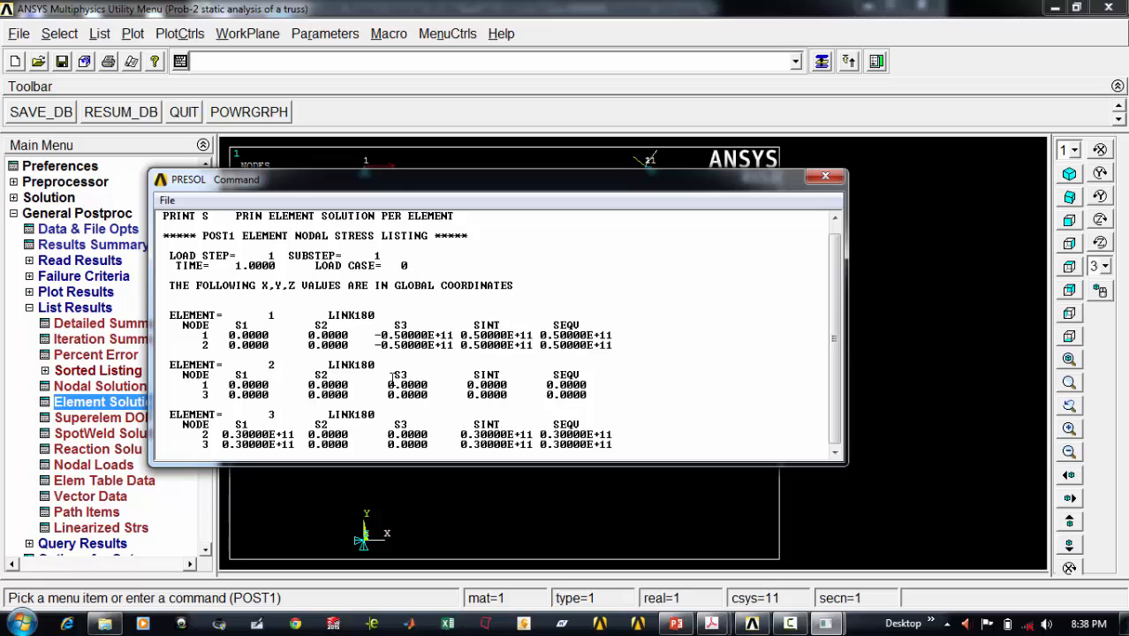
click(825, 176)
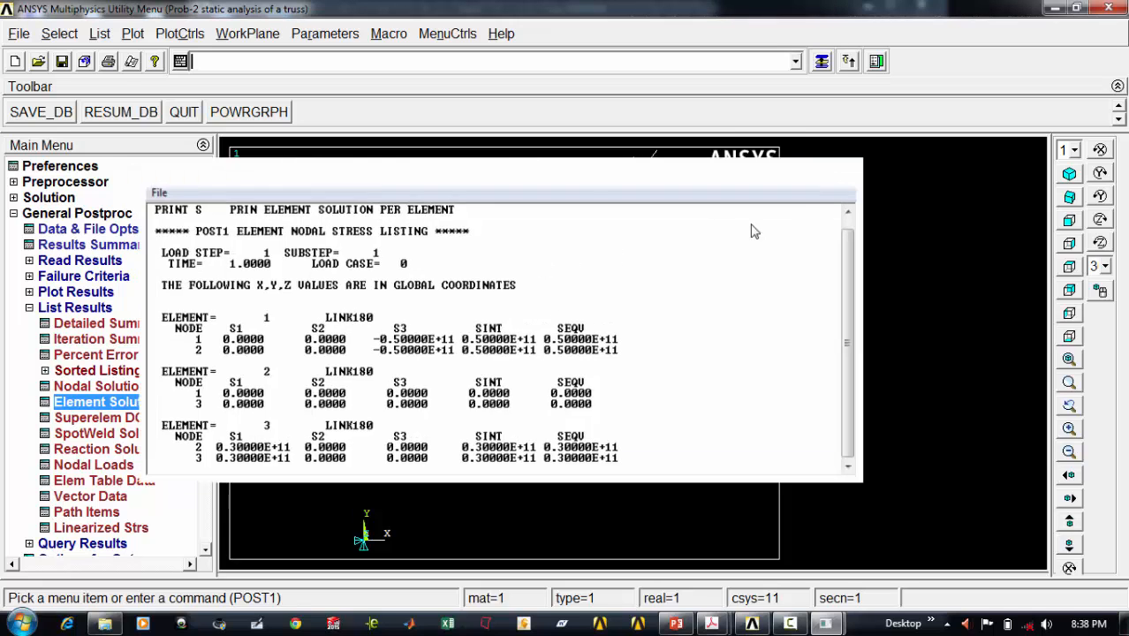
Step: Define an element table item labelled stress, using the by-sequence-number result LS, 1, and close the table definition
click(49, 308)
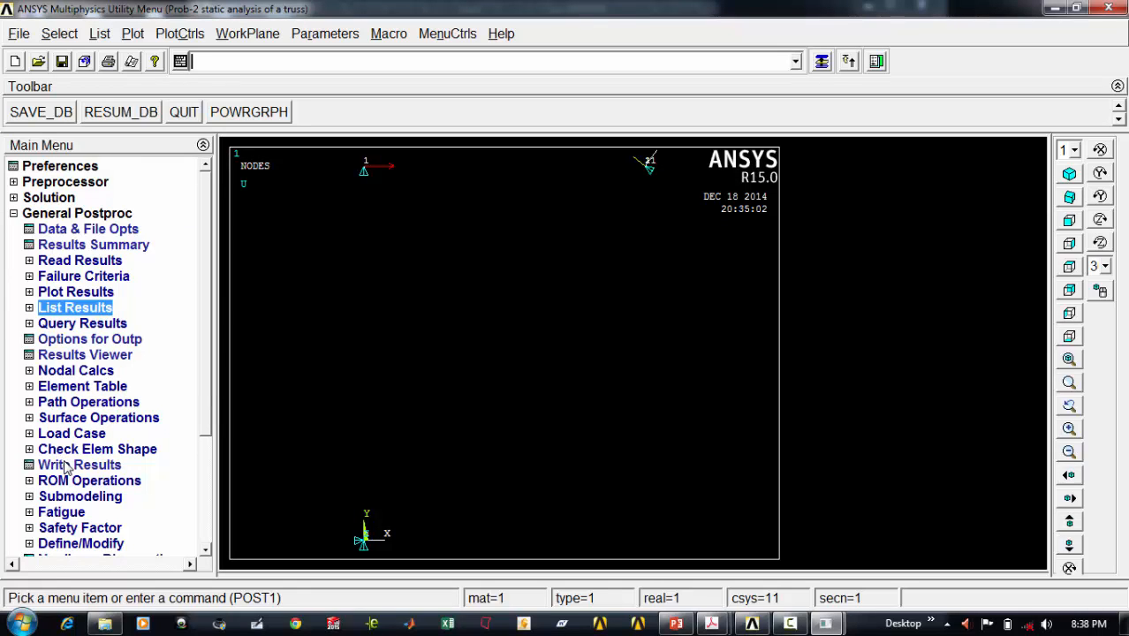
click(66, 388)
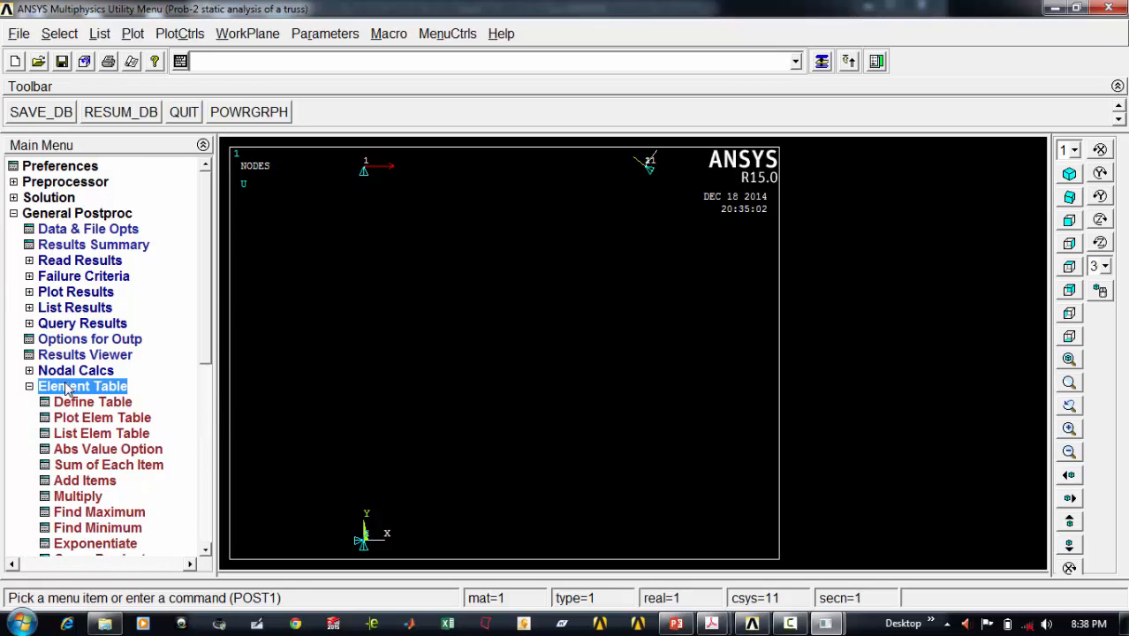
click(76, 407)
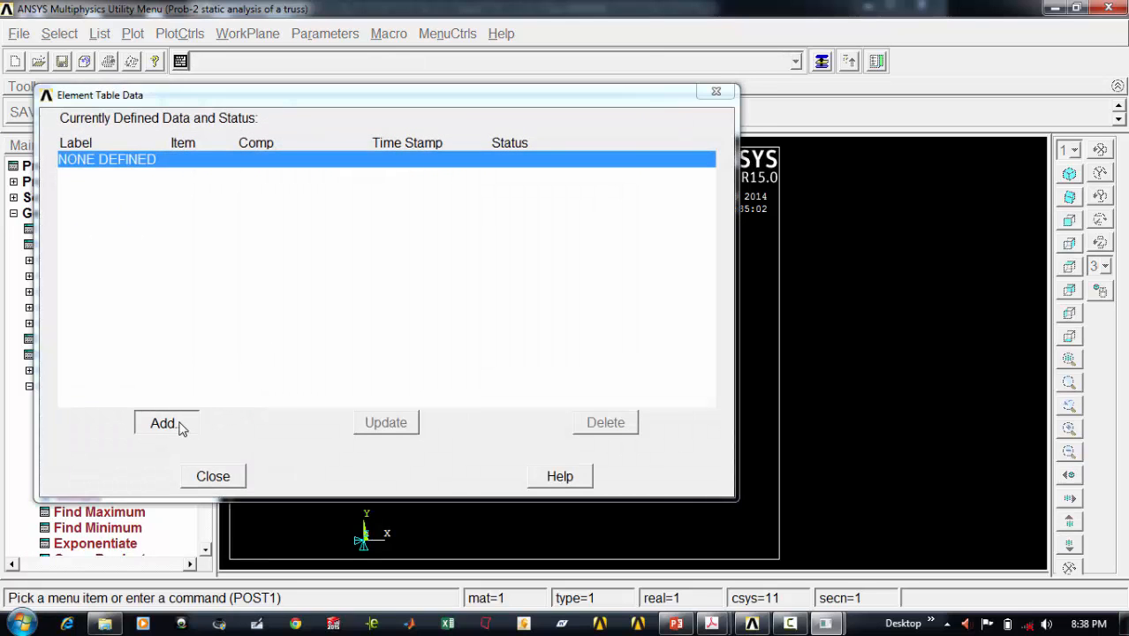
click(179, 424)
click(558, 245)
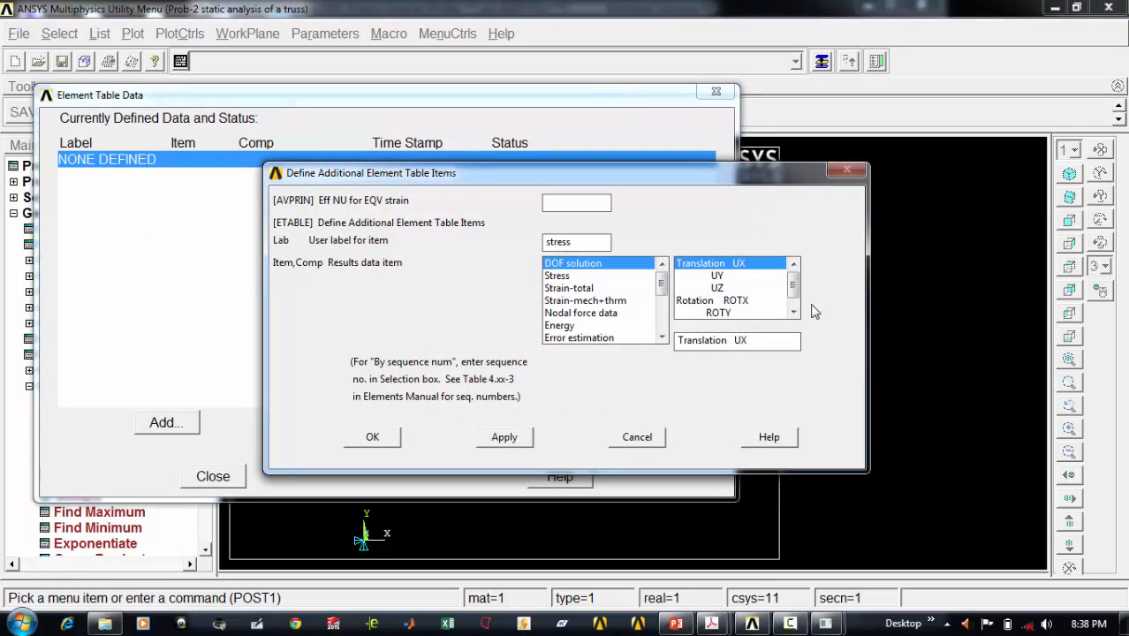
drag(792, 281, 792, 294)
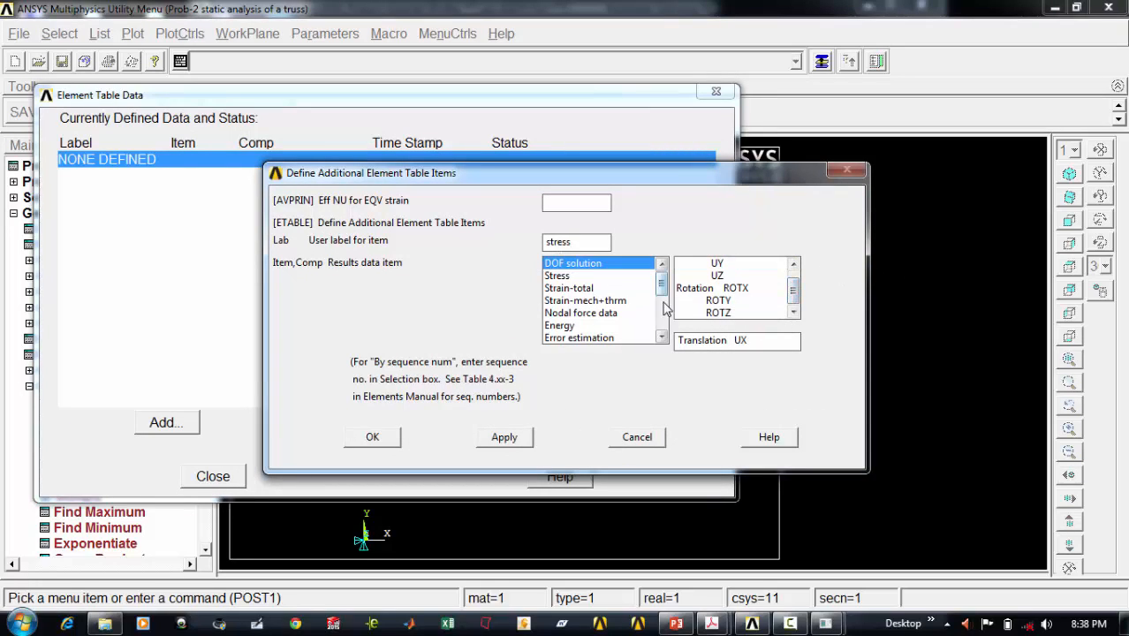
drag(661, 284, 661, 320)
click(612, 338)
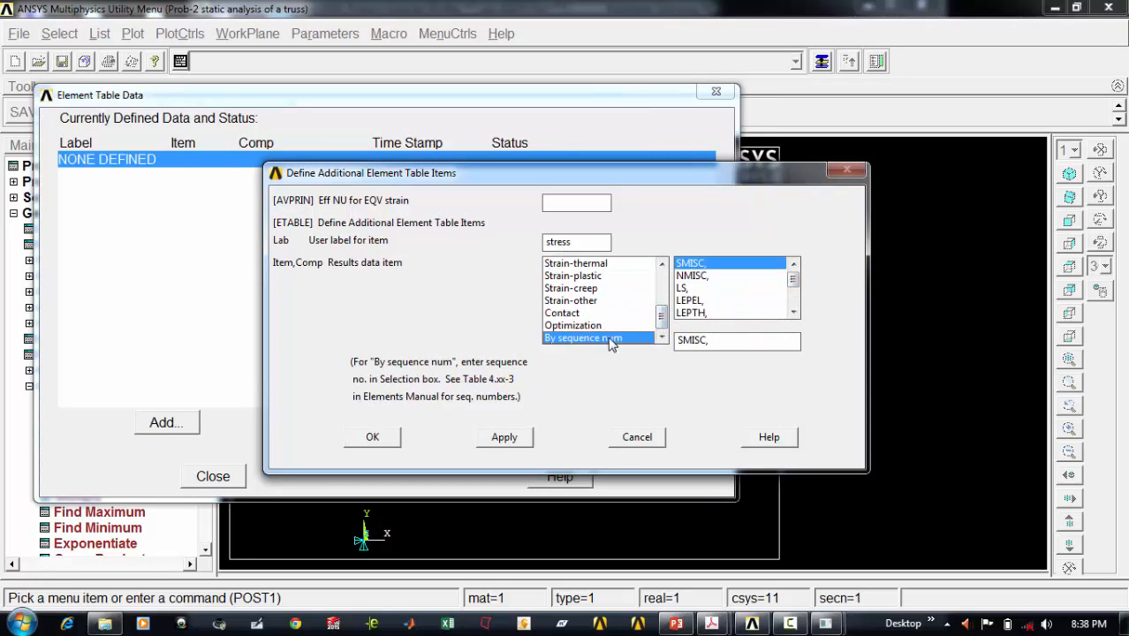
click(692, 288)
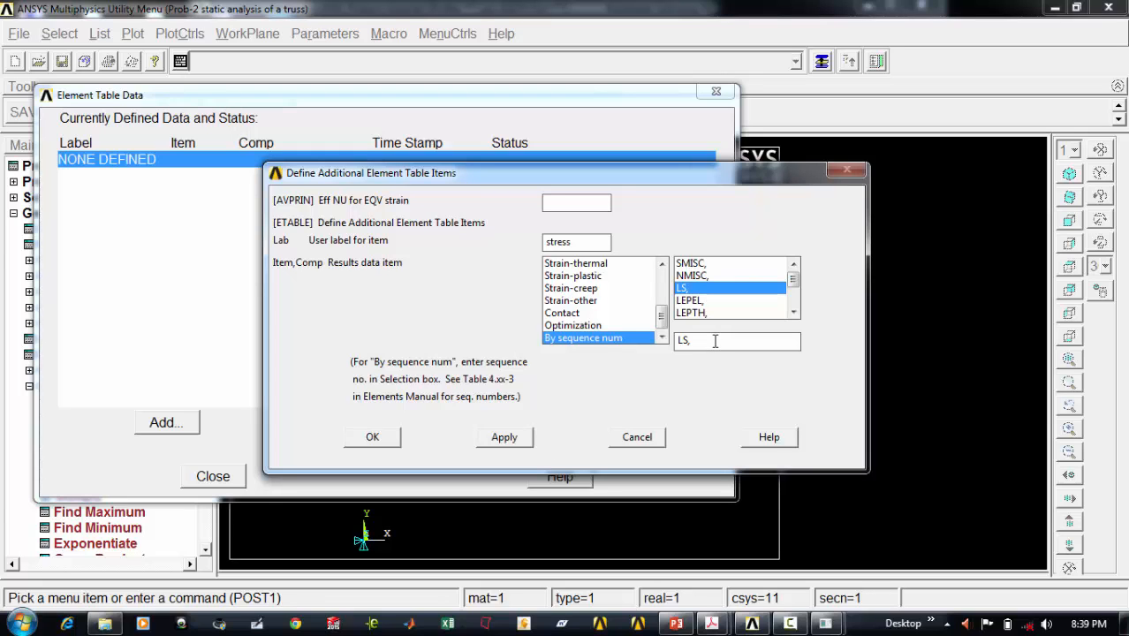
click(373, 436)
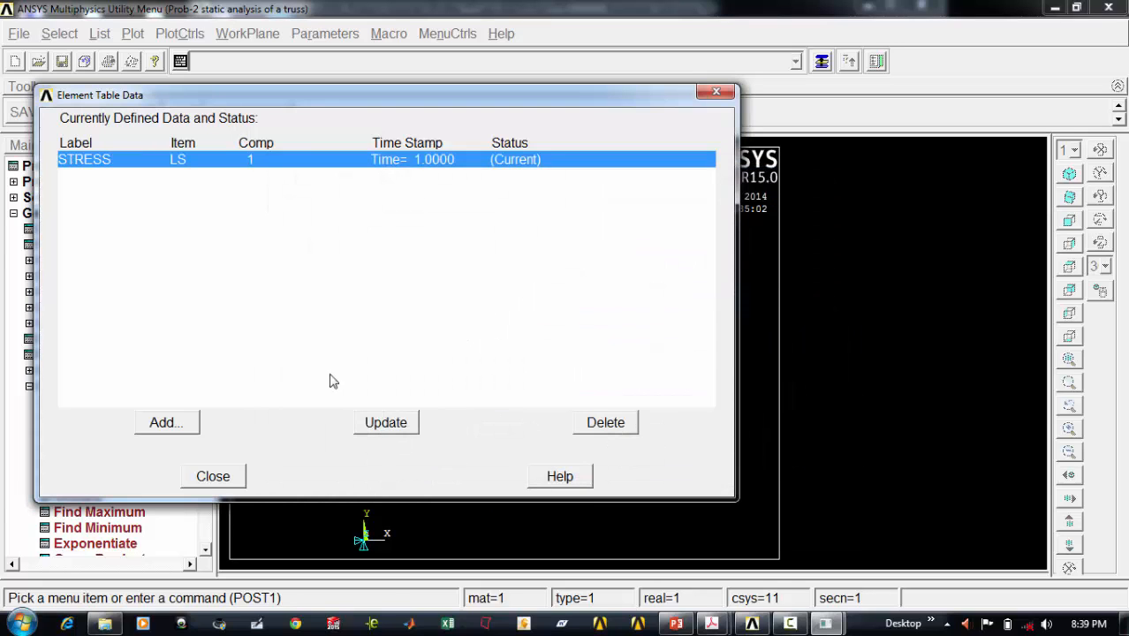
click(210, 476)
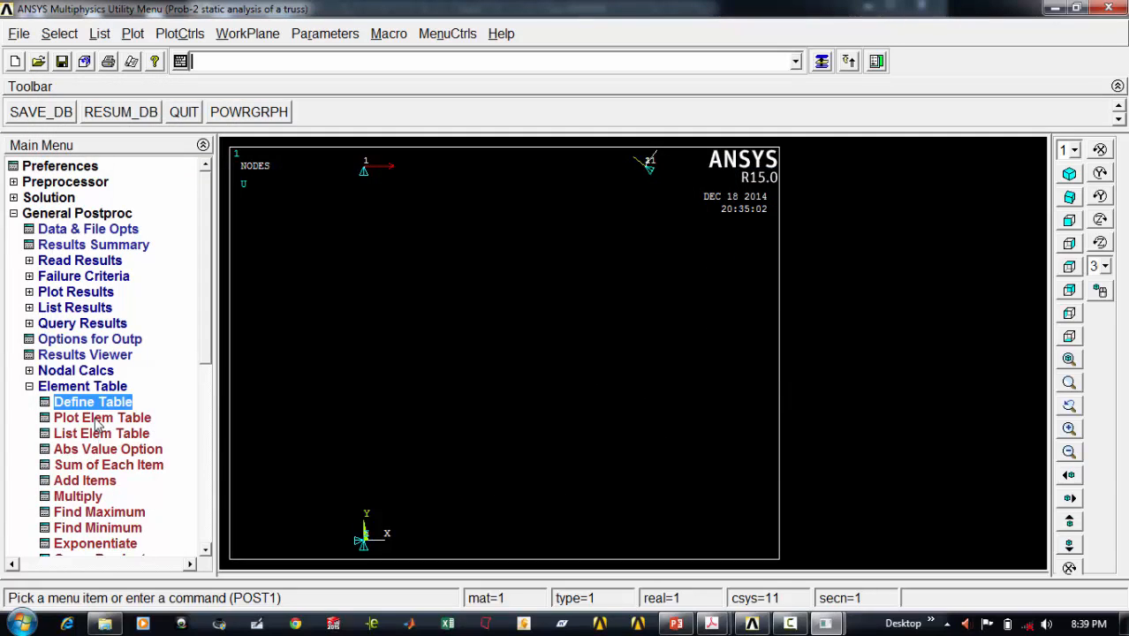
Step: Plot the STRESS element table item on the truss and list its values per element
click(102, 417)
click(430, 356)
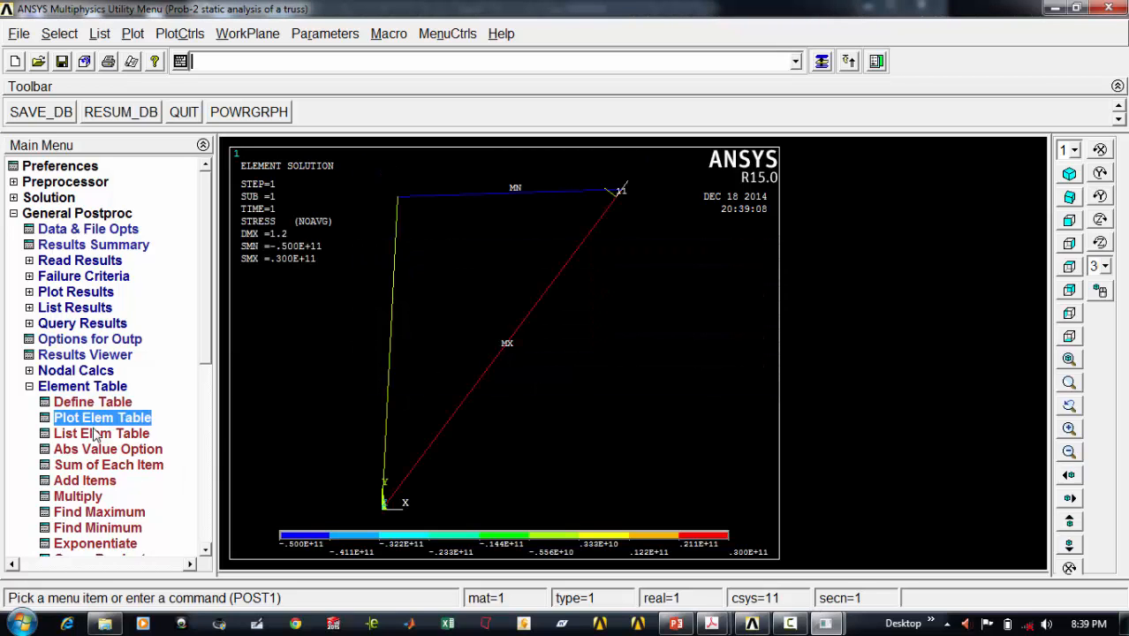
click(99, 433)
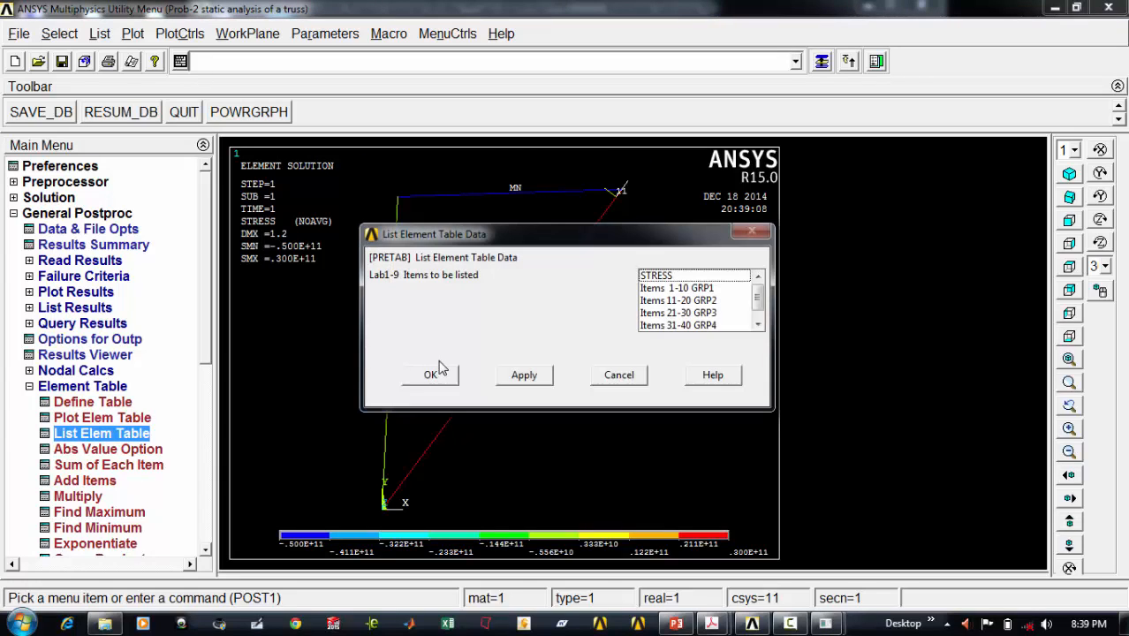
click(660, 279)
click(431, 376)
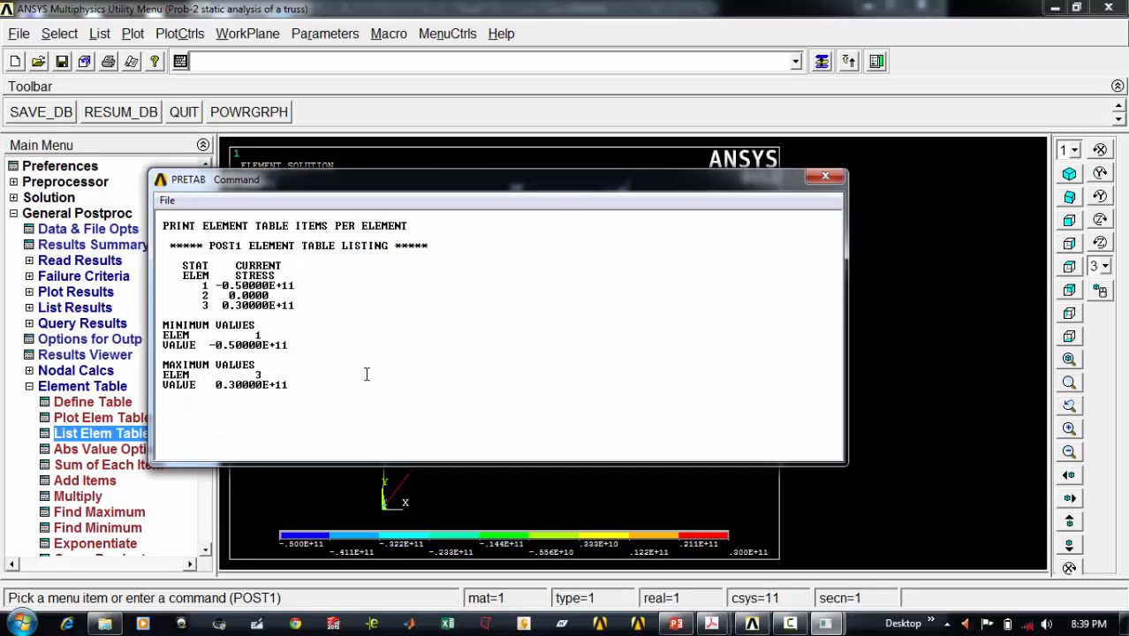